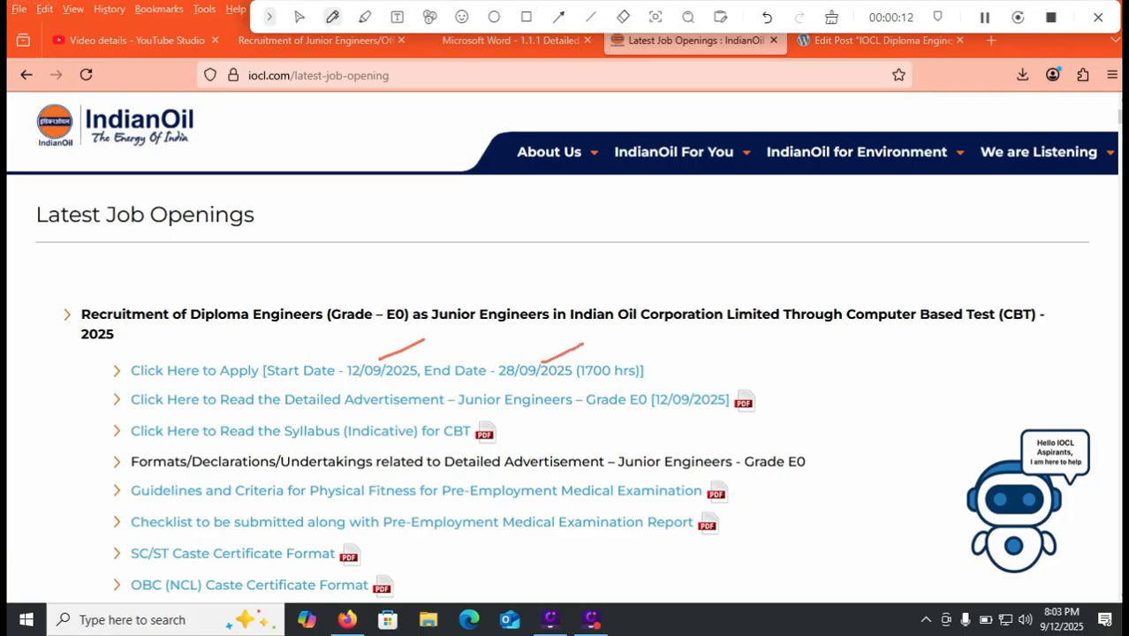
- Clear the annotations and switch to the IndianOil Junior Engineers (Grade E0) recruitment portal tab
click(831, 17)
click(299, 17)
click(136, 41)
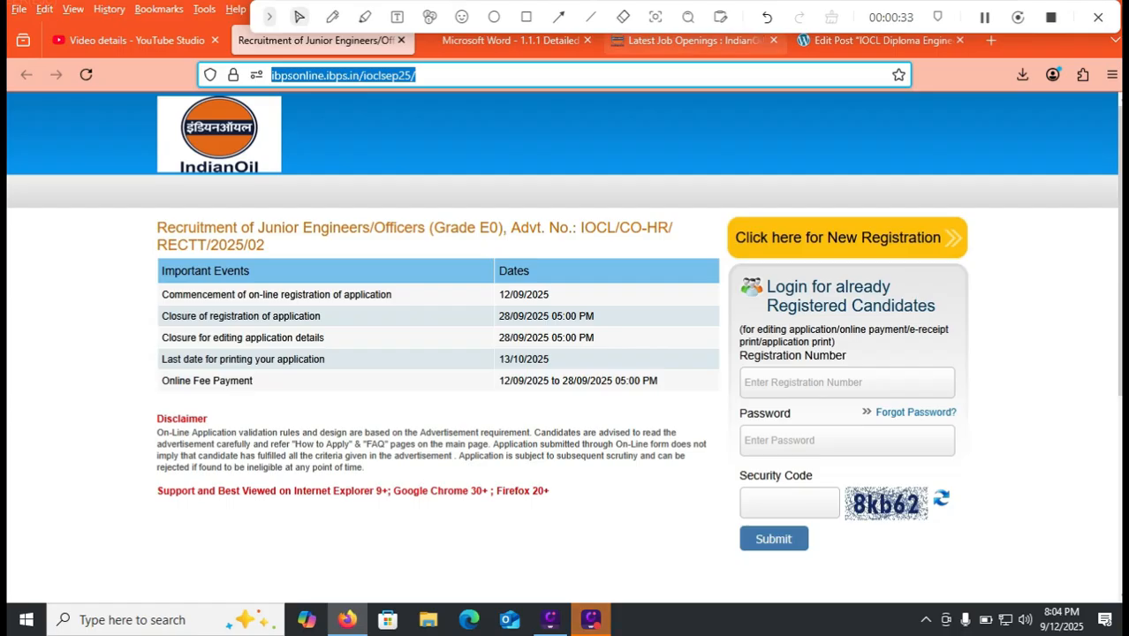
- Switch to the IOCL advertisement PDF (Advt. No. IOCL/CO-HR/RECTT/2025/02)
click(511, 40)
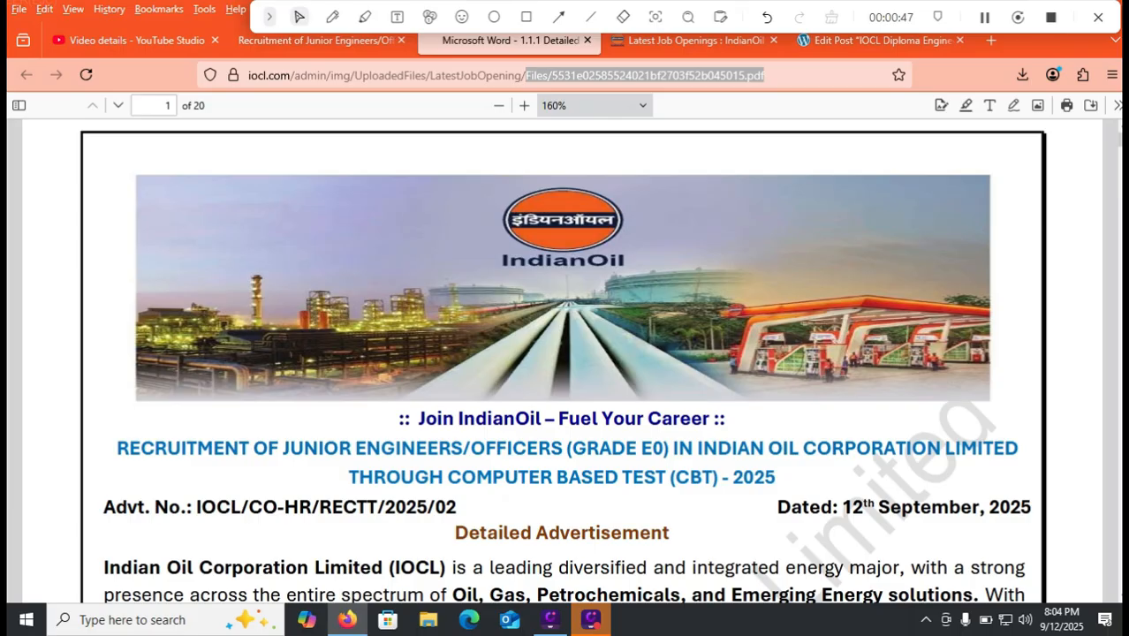
- Scroll the PDF to section 1.0 Qualifications, then return to the ibpsonline.ibps.in/ioclsep25 portal tab
scroll(564, 361, down, 8)
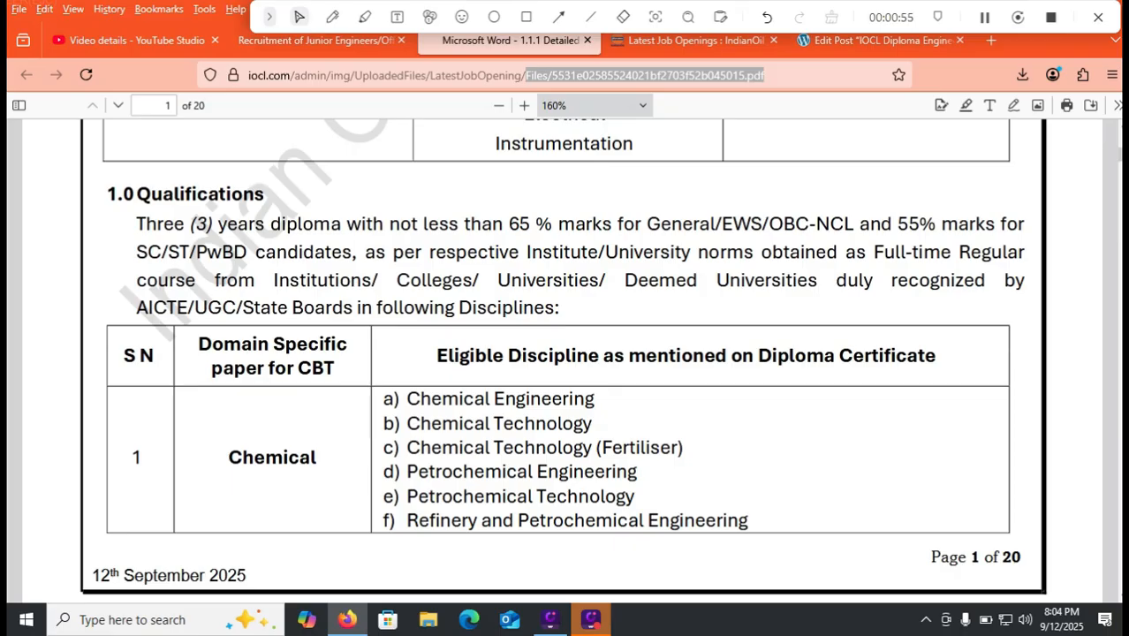
click(132, 40)
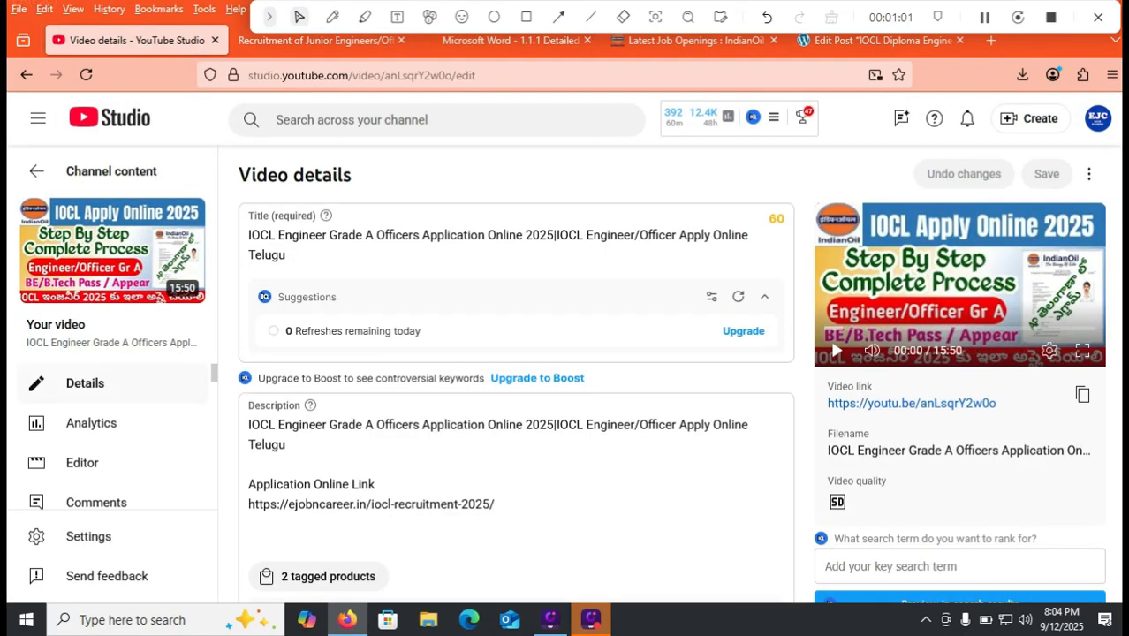
click(508, 40)
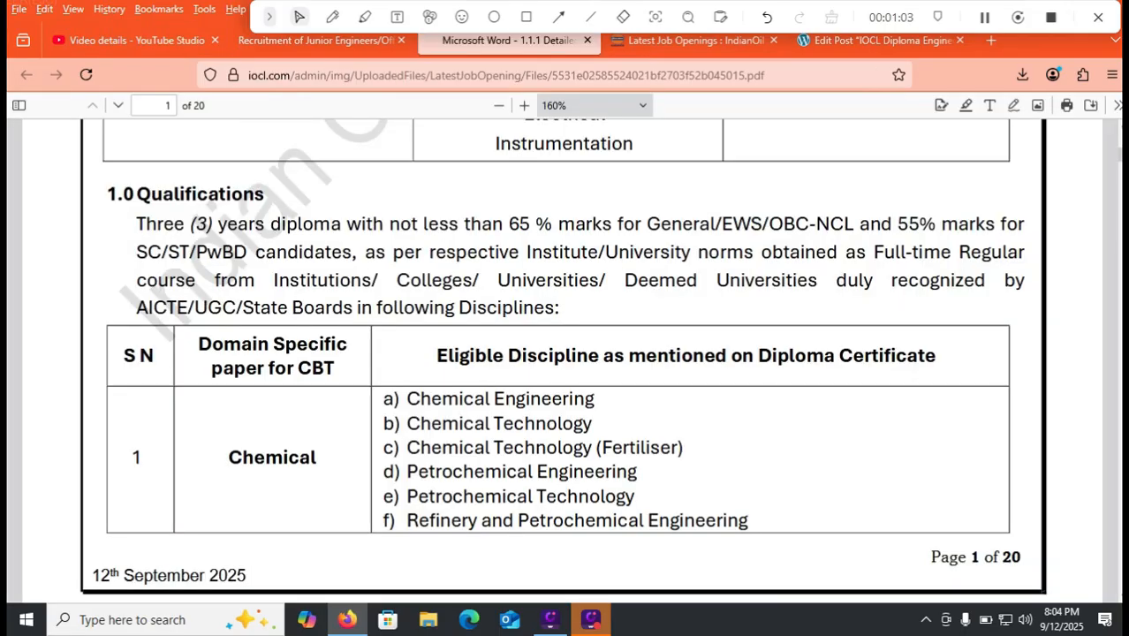
click(316, 39)
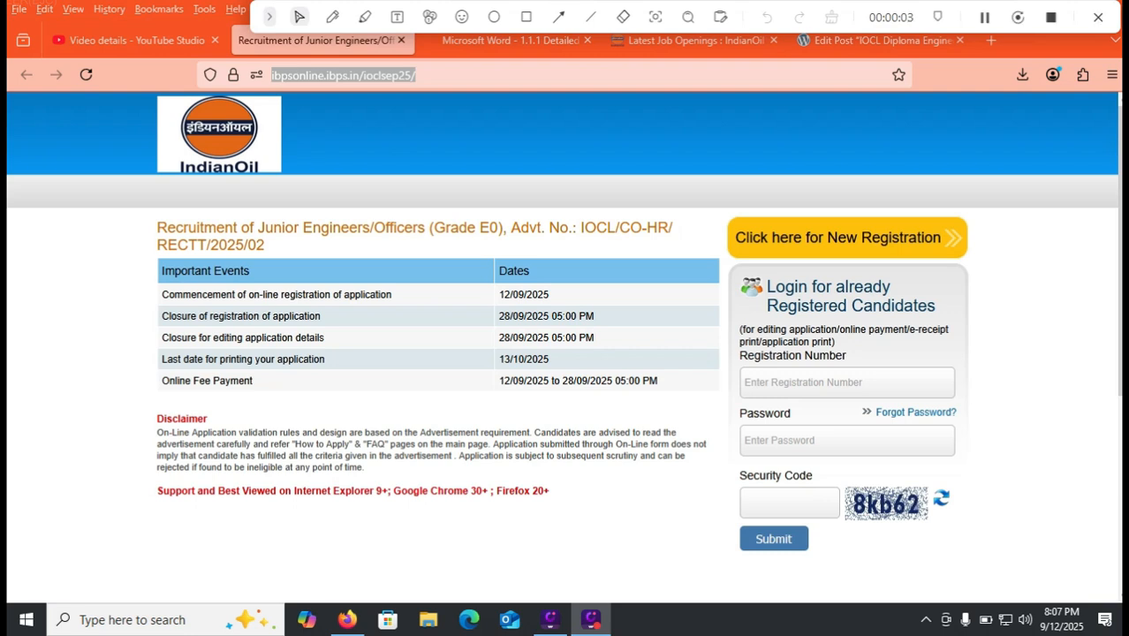
- Begin a new registration on the IBPS portal and reach the Basic Info form
click(526, 17)
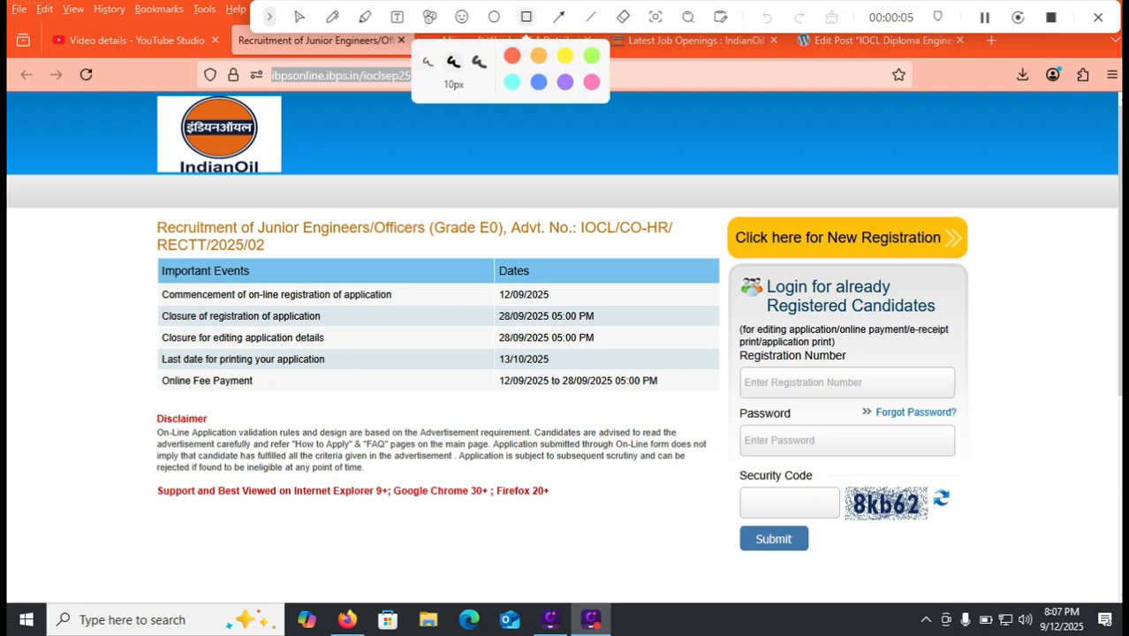
mouse_move(721, 216)
mouse_down()
mouse_move(749, 257)
mouse_move(981, 265)
mouse_up()
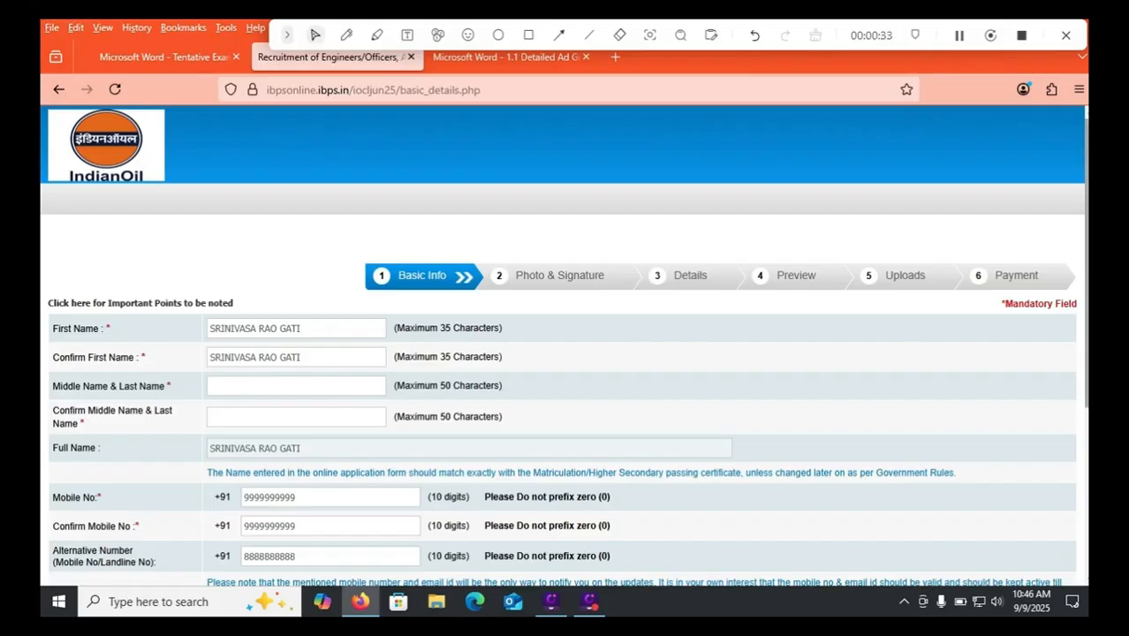
- Check the full name and both mobile number entries, then clear the Alternative Number field
scroll(563, 345, down, 1)
scroll(564, 346, down, 2)
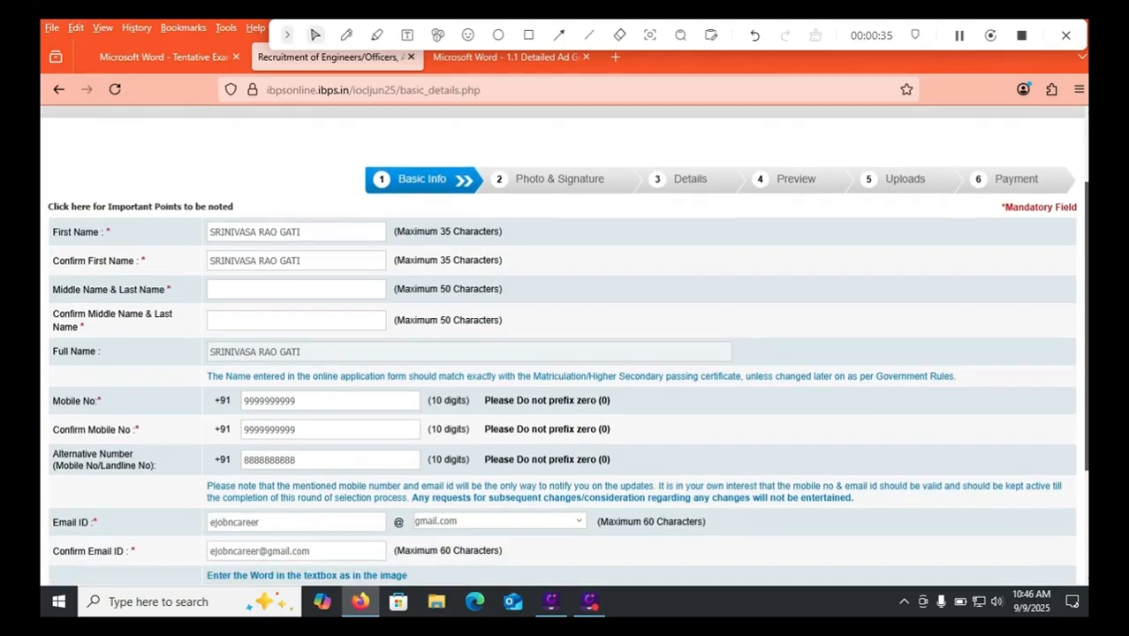
triple_click(268, 331)
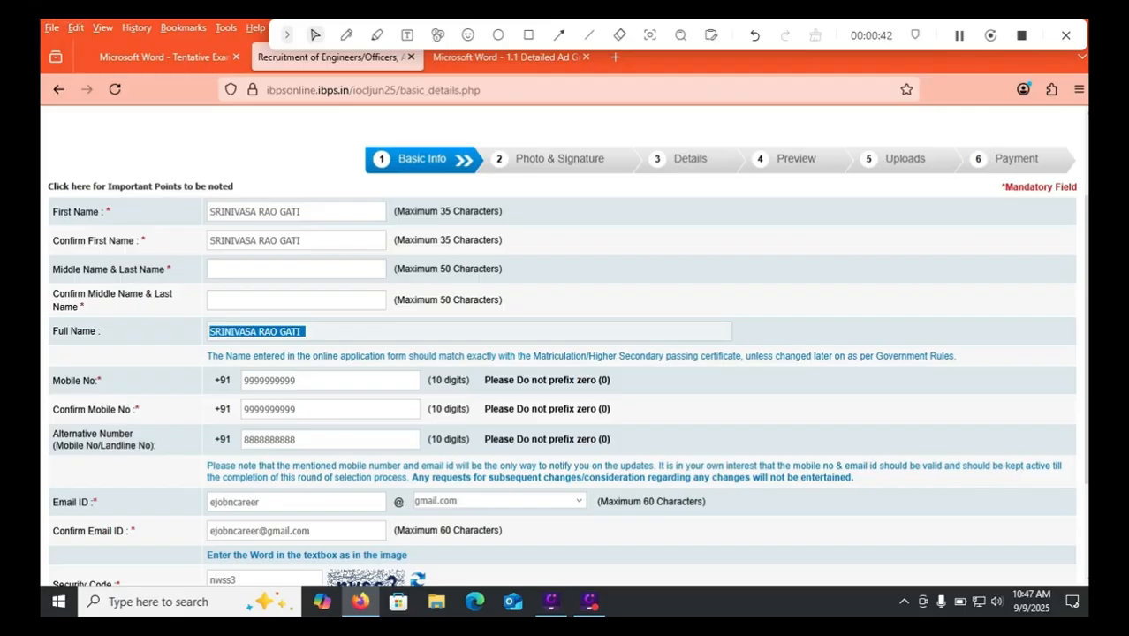
click(293, 380)
click(295, 409)
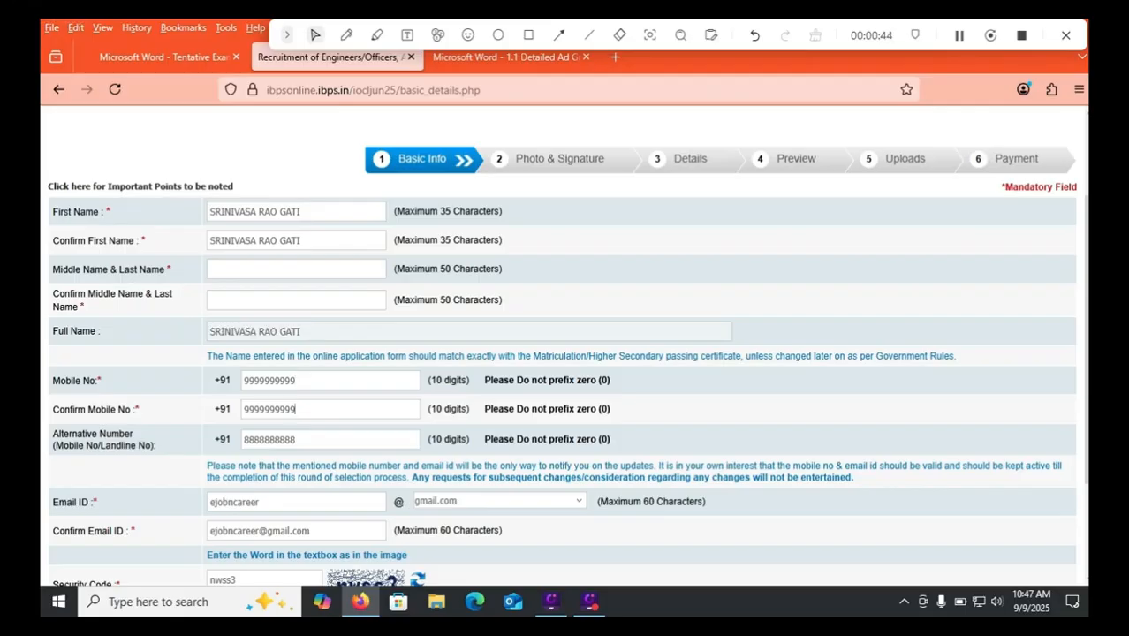
key(Tab)
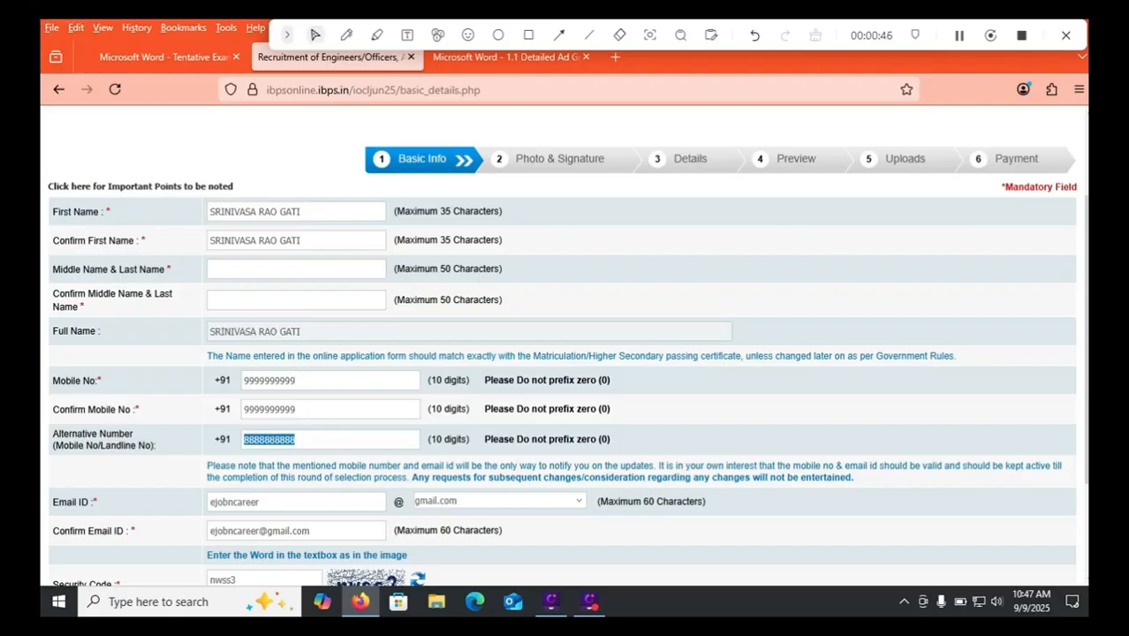
key(BackSpace)
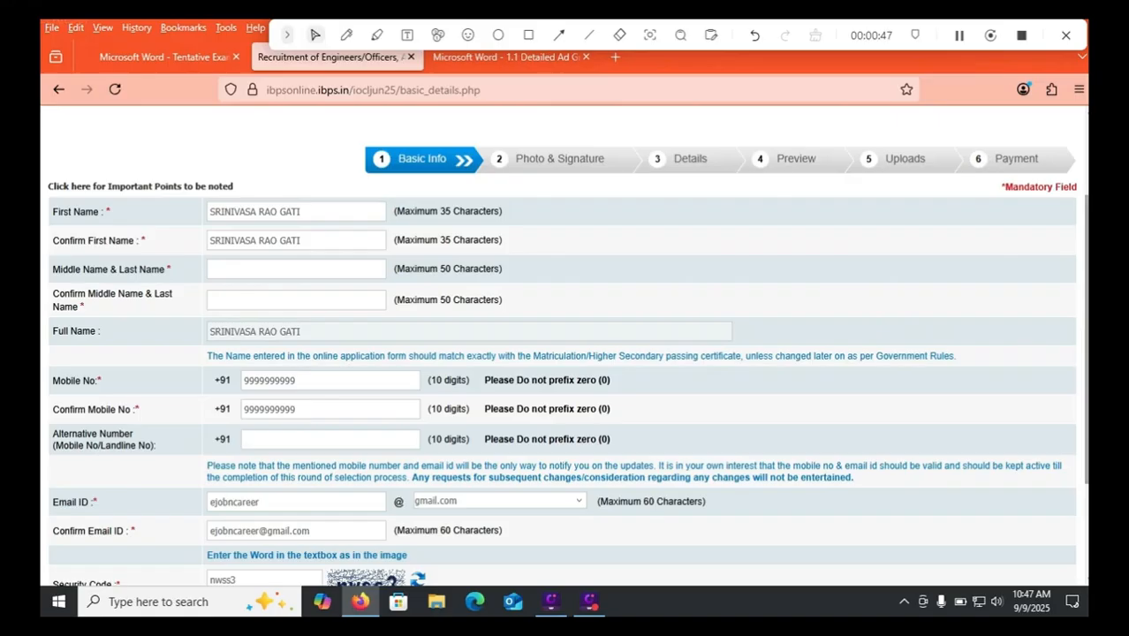
- Keep gmail.com as the email domain
scroll(566, 344, down, 2)
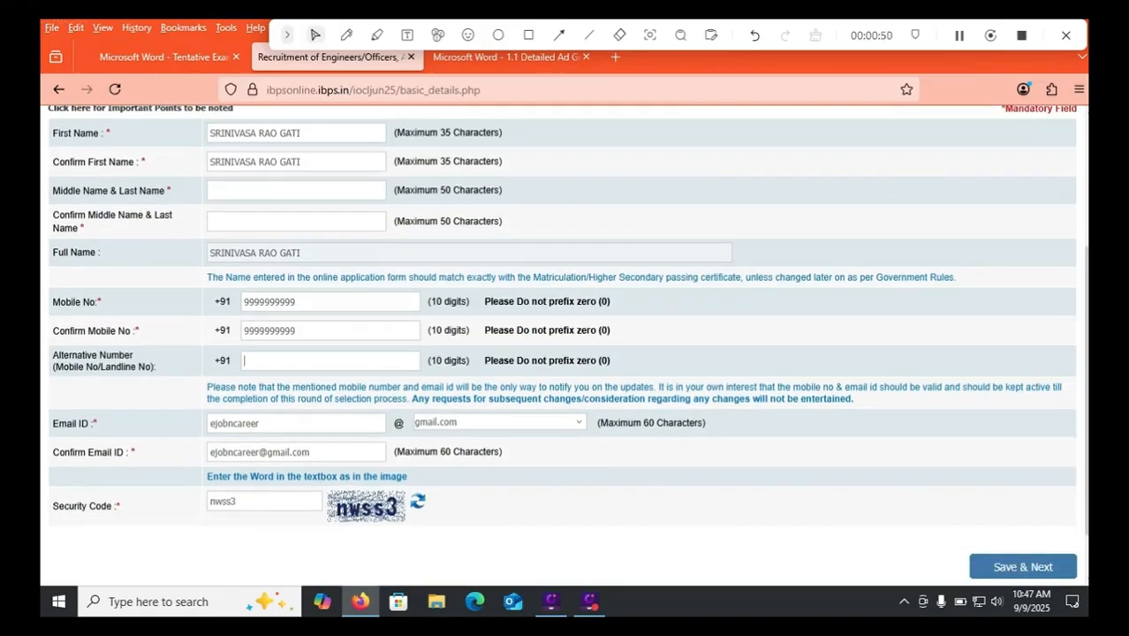
click(499, 423)
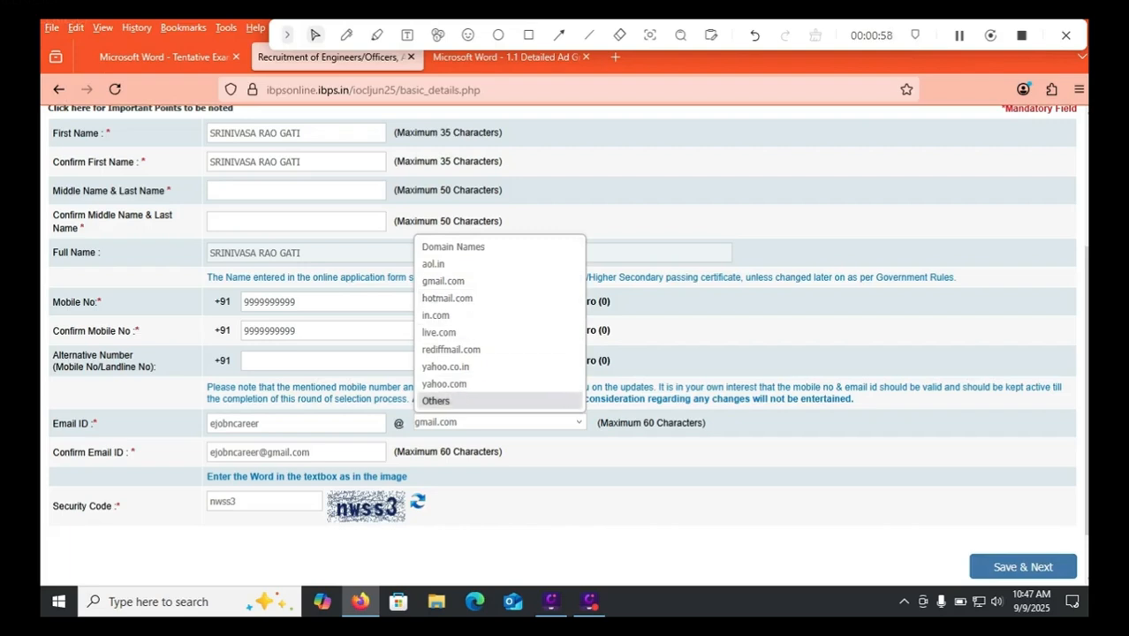
click(311, 452)
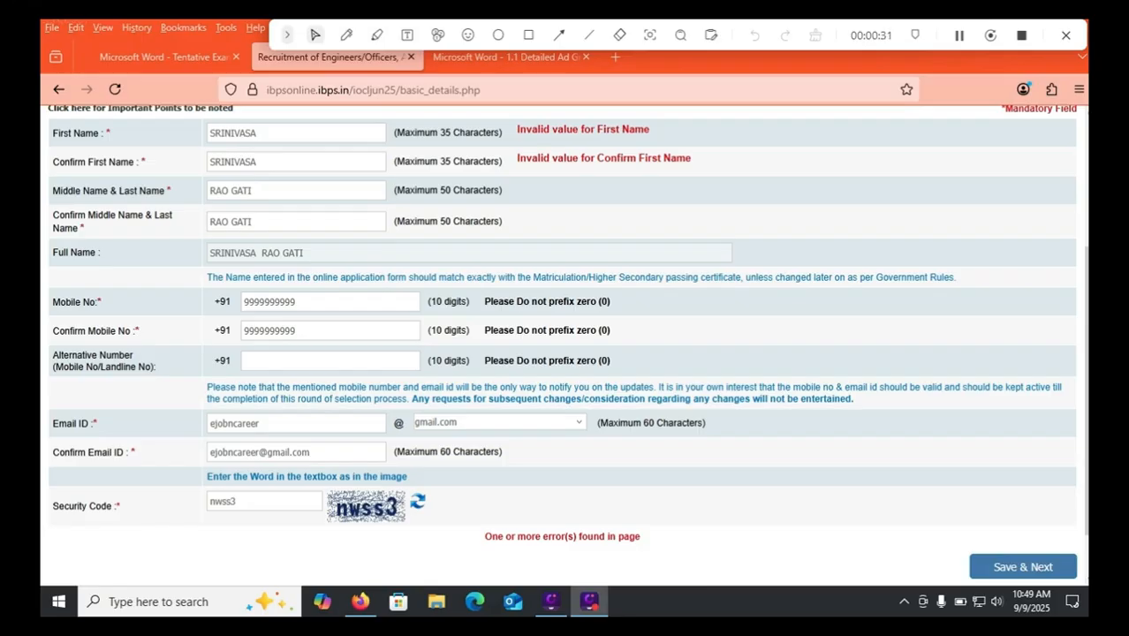
- Verify the corrected Full Name value so Basic Info can be saved provisionally
drag(306, 254, 209, 254)
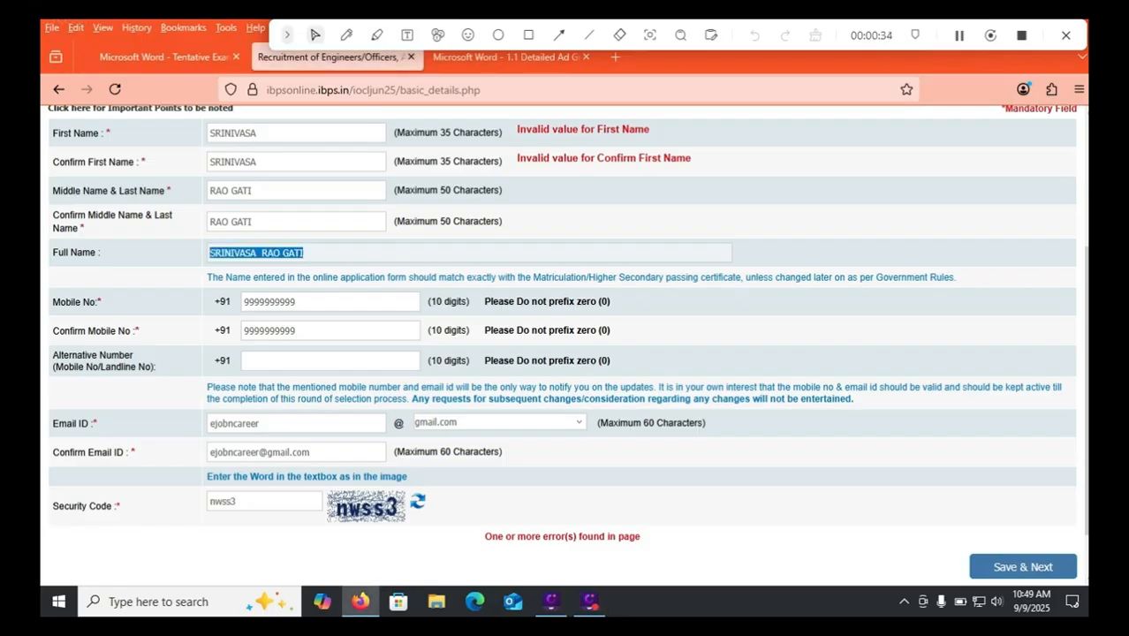
click(318, 254)
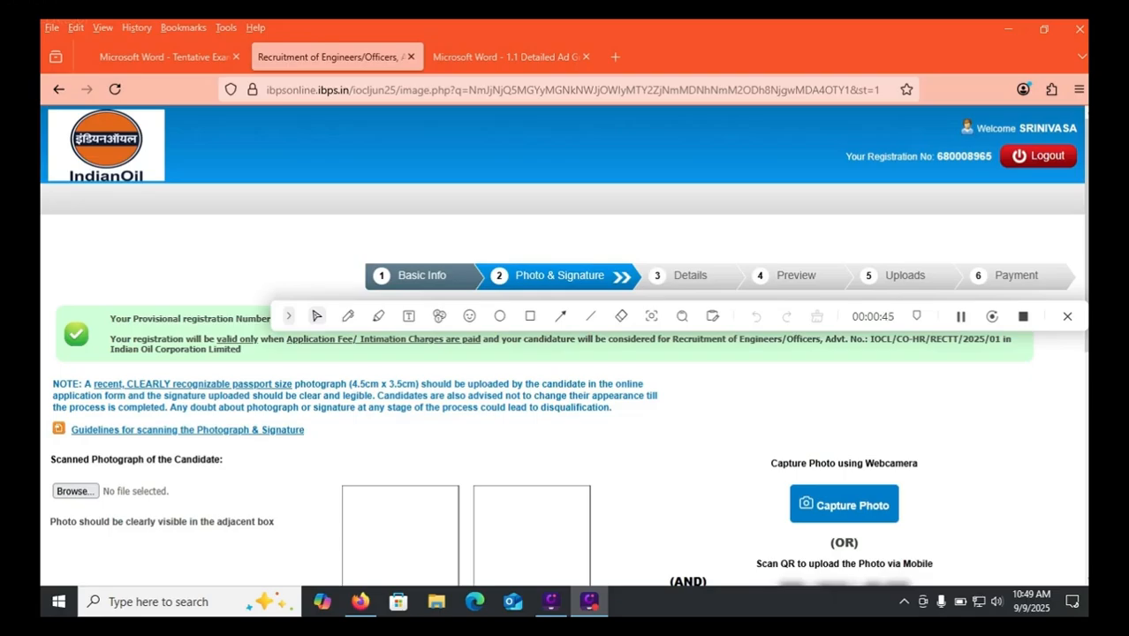
- Tick the 'I confirm' declarations for both the photo and the signature
scroll(563, 353, down, 3)
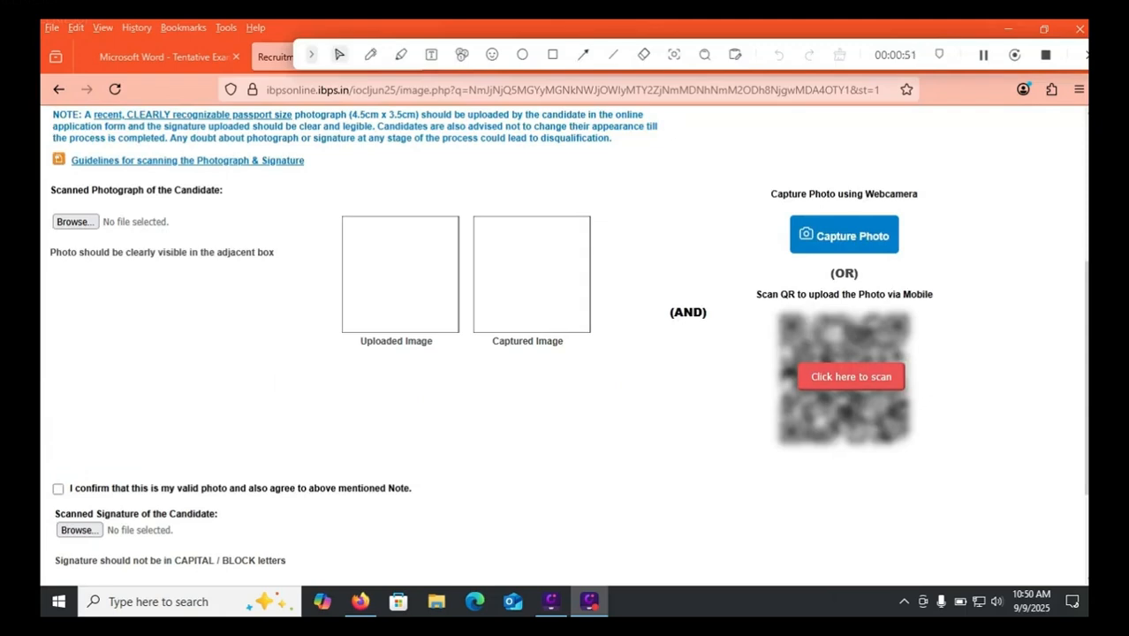
click(58, 487)
scroll(58, 487, down, 1)
scroll(80, 424, down, 2)
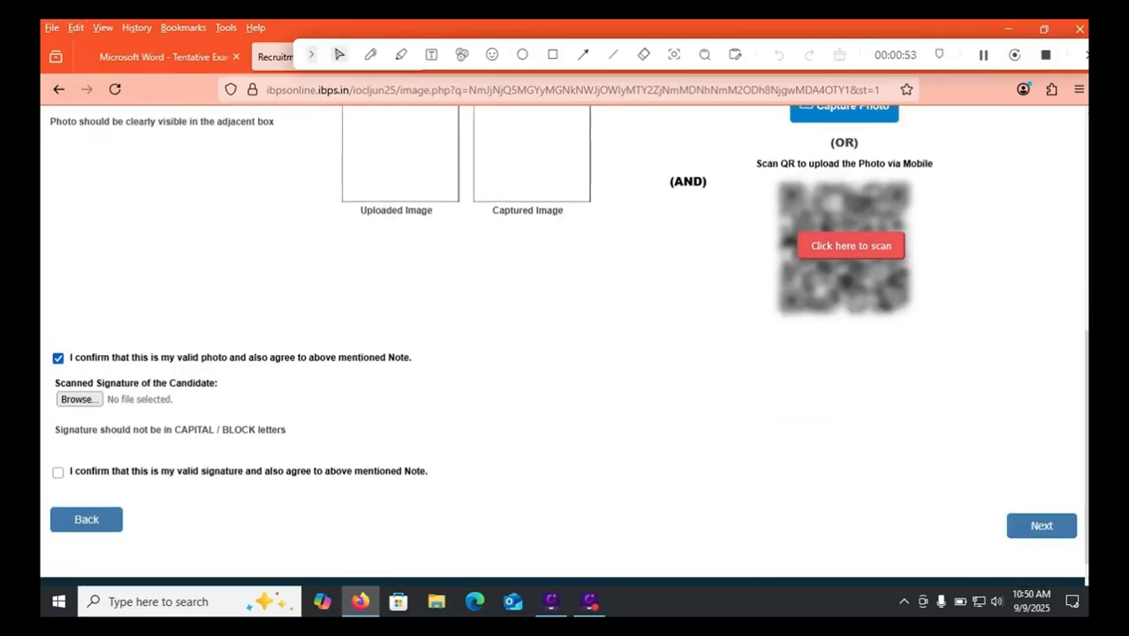
click(58, 471)
- Open the 'Guidelines for scanning the Photograph & Signature' PDF
scroll(58, 471, up, 1)
scroll(564, 346, up, 1)
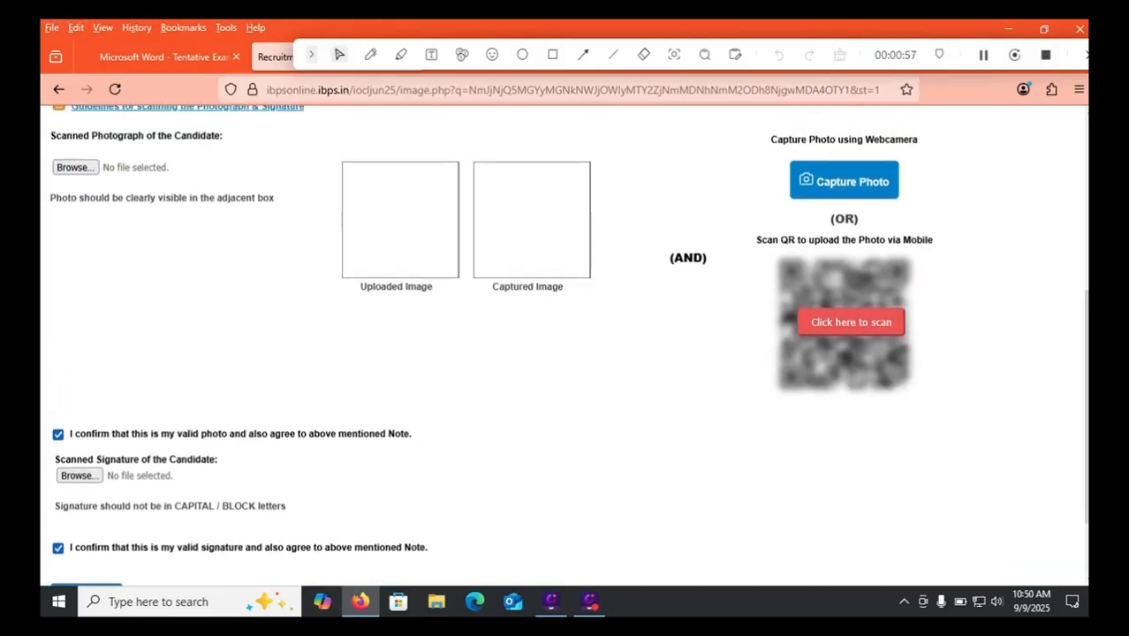
scroll(564, 346, up, 1)
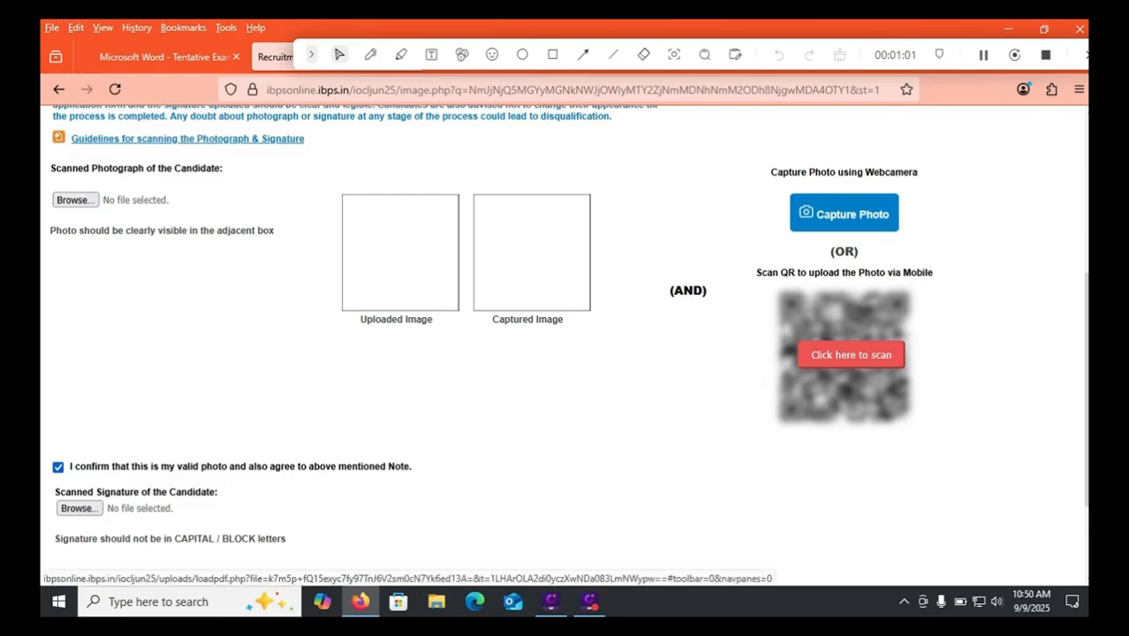
click(187, 138)
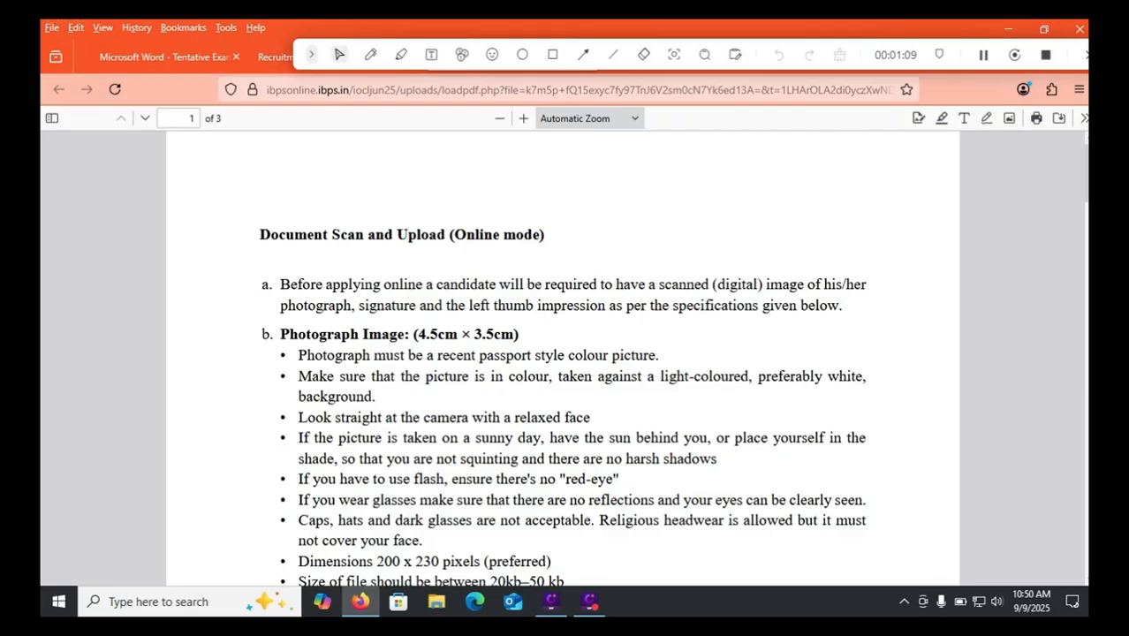
- Review the scan specs, noting the 10kb – 20kb signature limit, then return to the upload page
scroll(674, 389, down, 2)
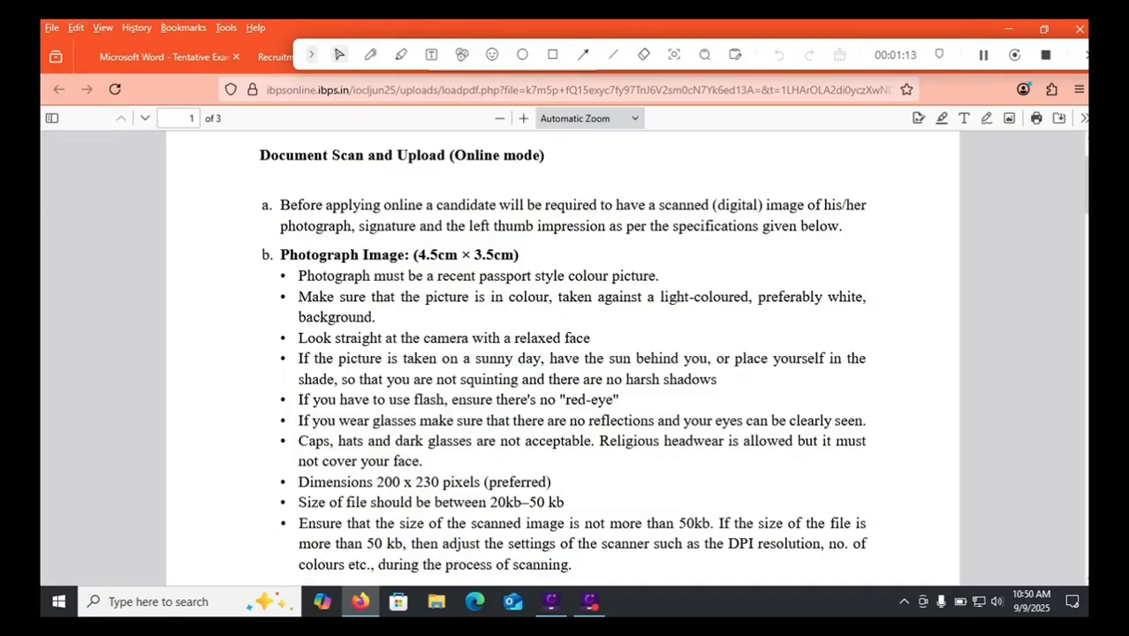
drag(490, 503, 564, 503)
scroll(563, 502, down, 5)
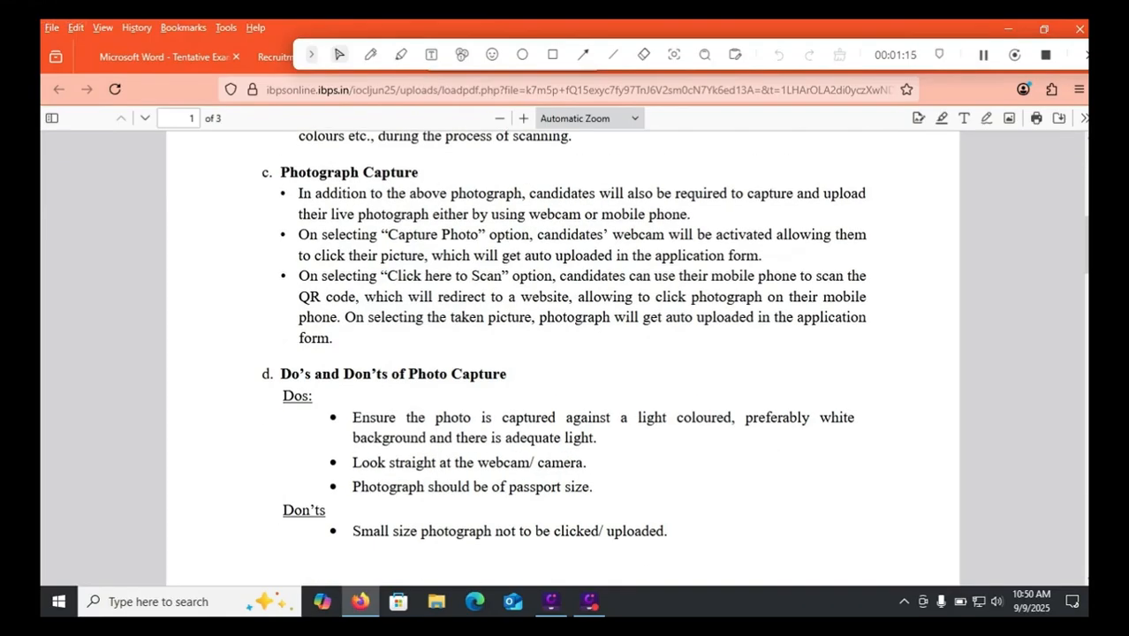
scroll(562, 357, down, 5)
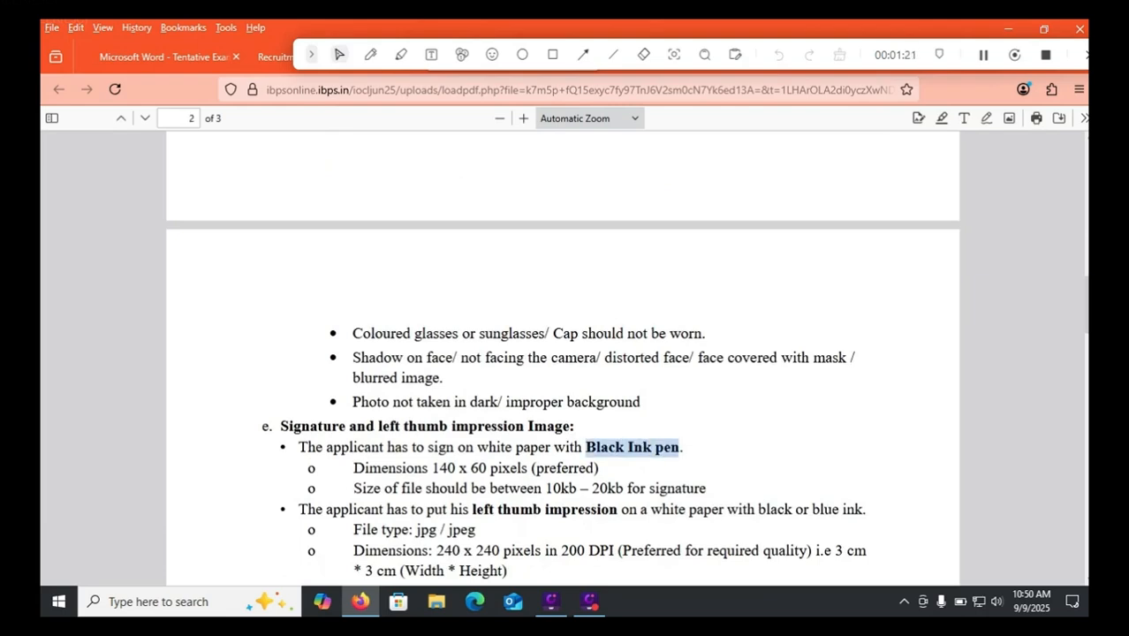
drag(545, 489, 657, 488)
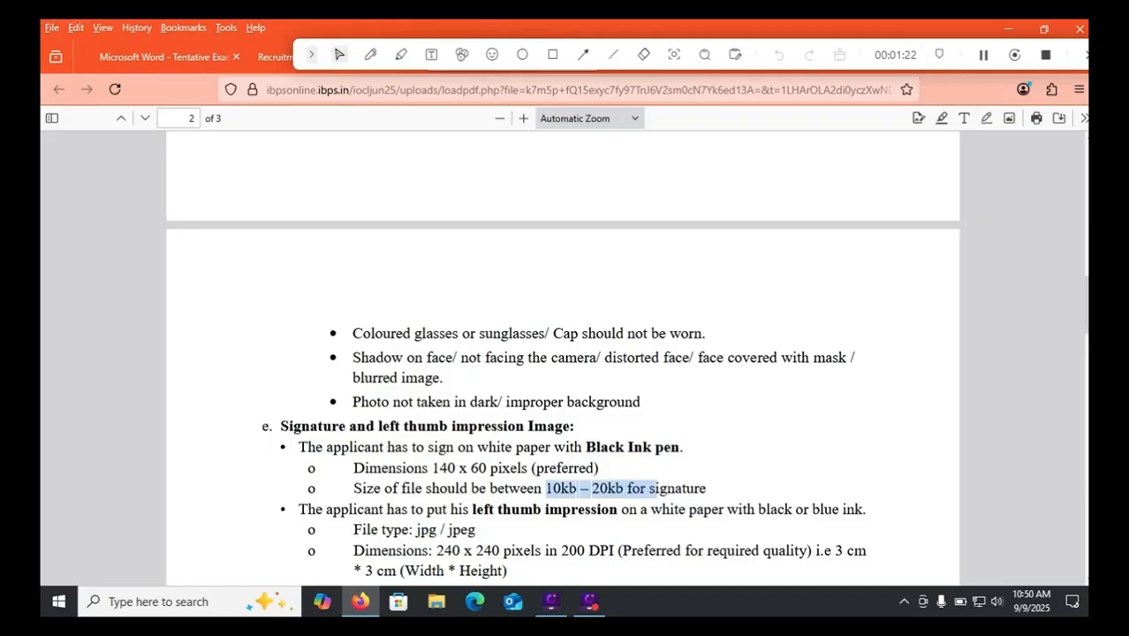
click(275, 58)
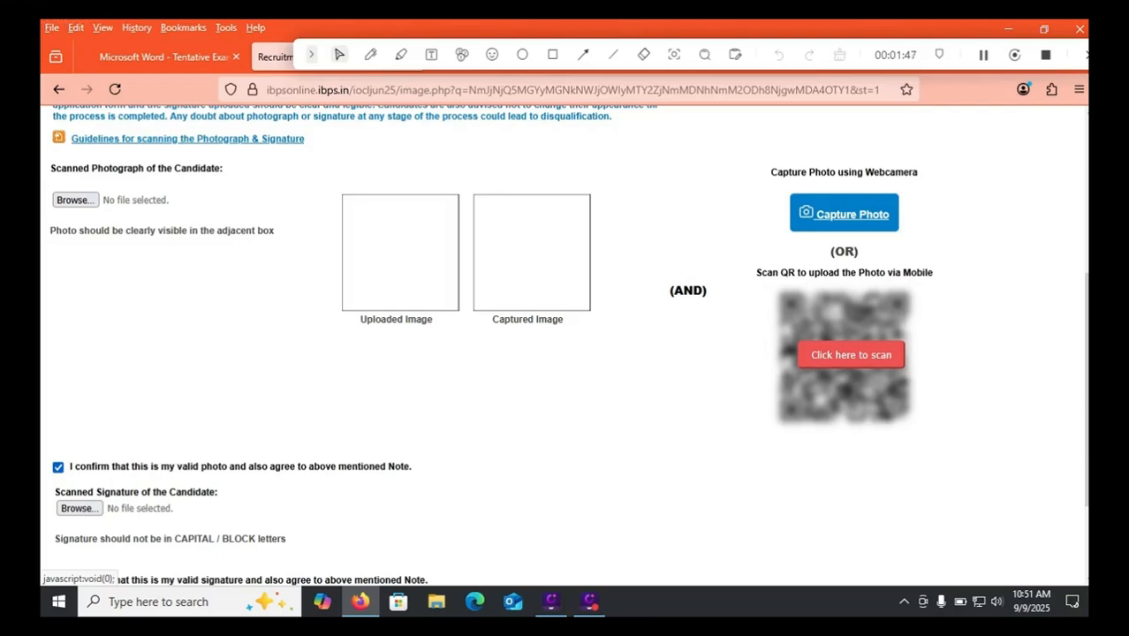
- Open the Discipline list on the Details step, then view the notification PDF's disciplines table
click(850, 214)
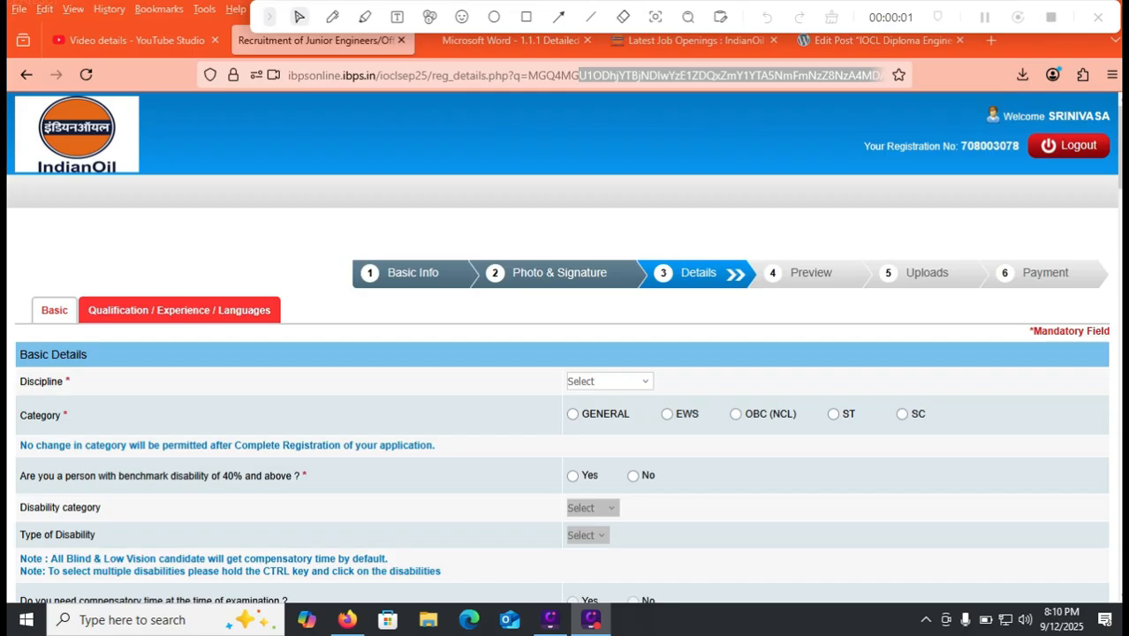
click(610, 381)
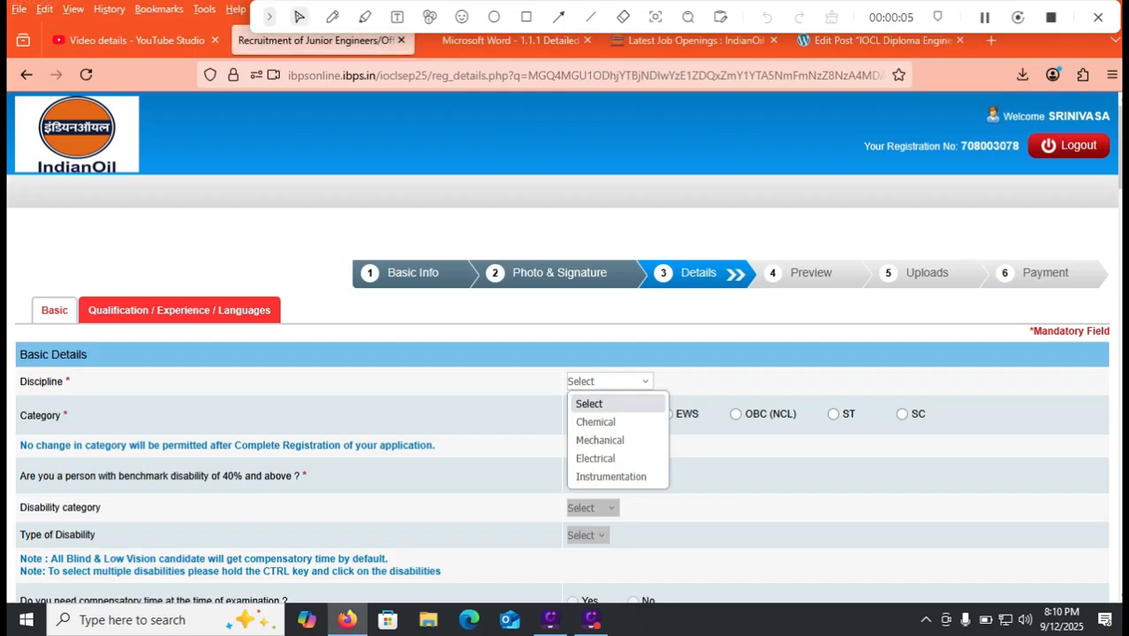
click(511, 39)
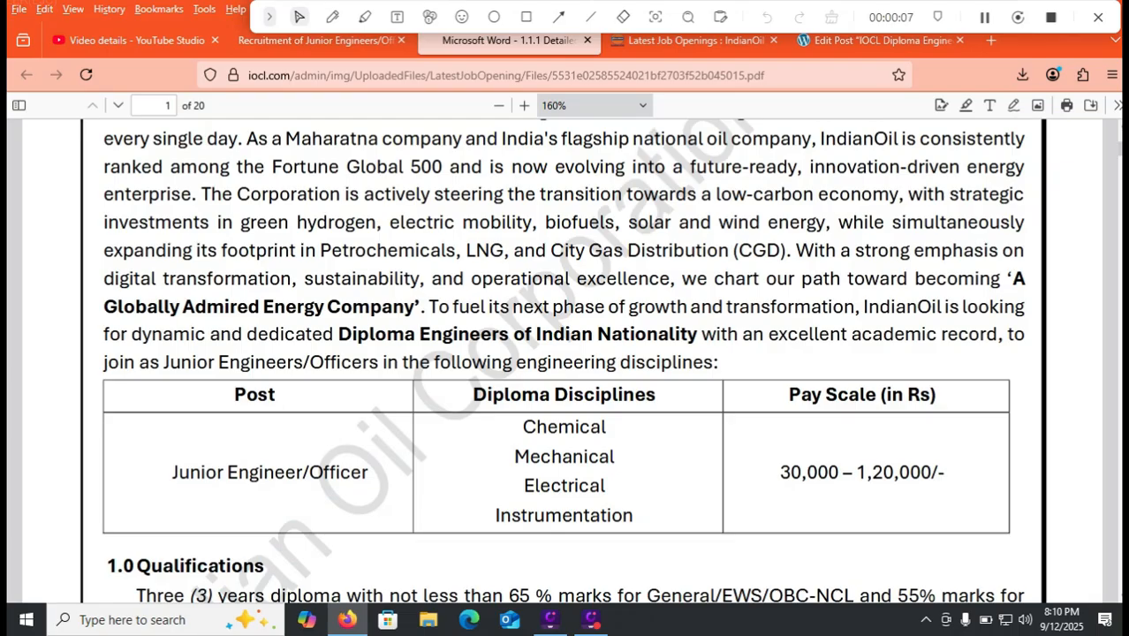
- Read the Chemical, Mechanical, Electrical and Instrumentation diploma disciplines, then return to the Details form
scroll(565, 353, down, 5)
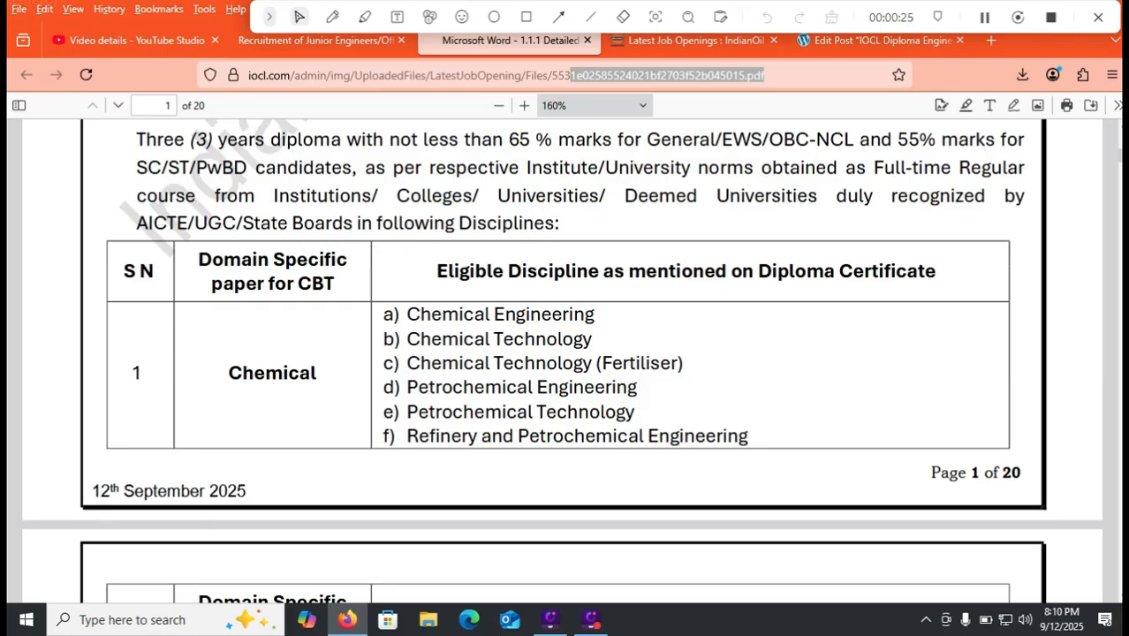
scroll(560, 347, down, 5)
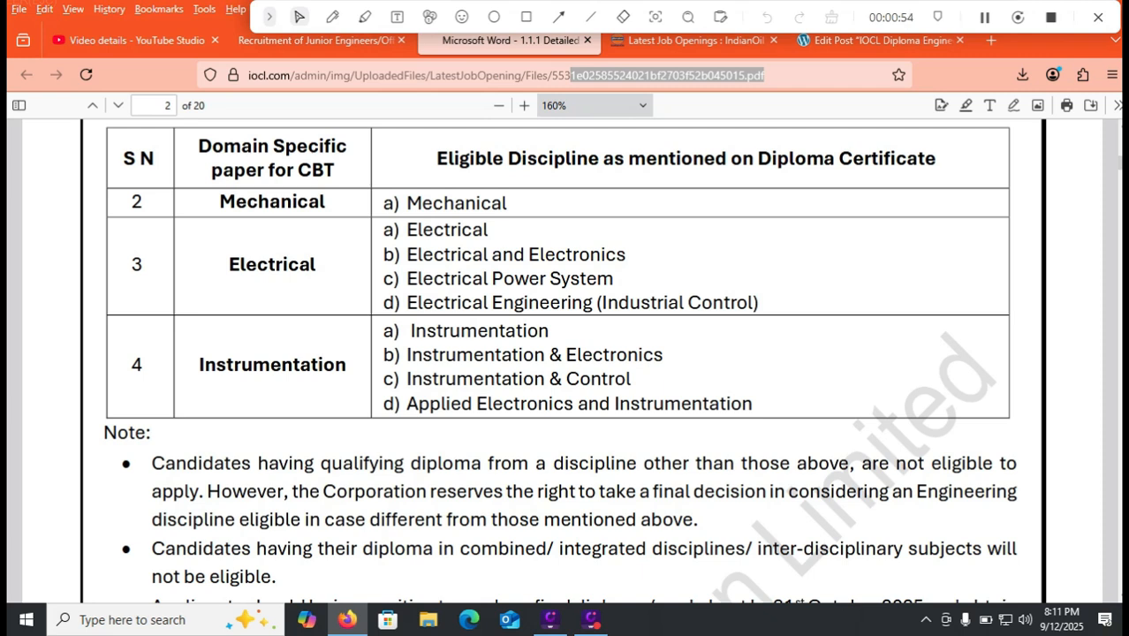
click(316, 41)
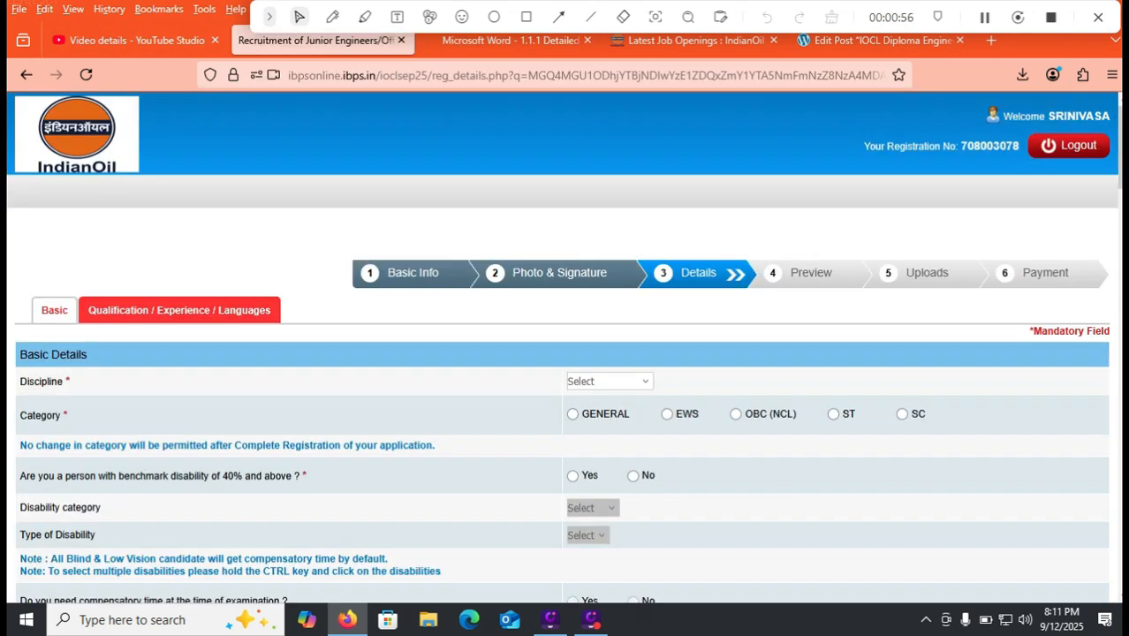
- Choose Electrical discipline and OBC (NCL) category, accepting the warning, and answer No to 40% benchmark disability
click(609, 381)
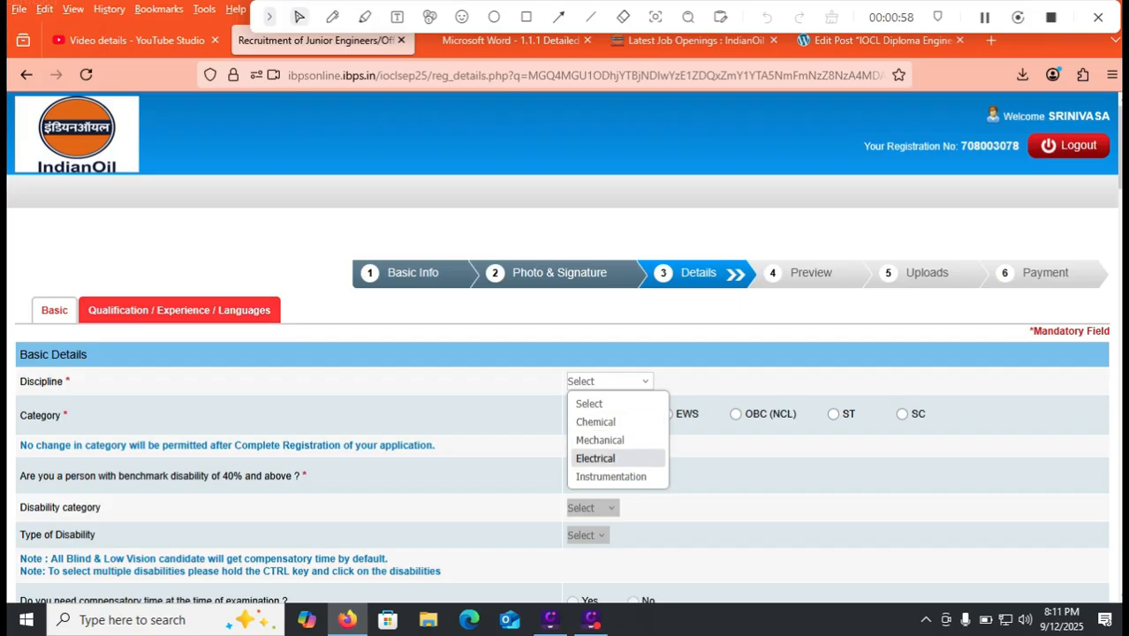
key(Return)
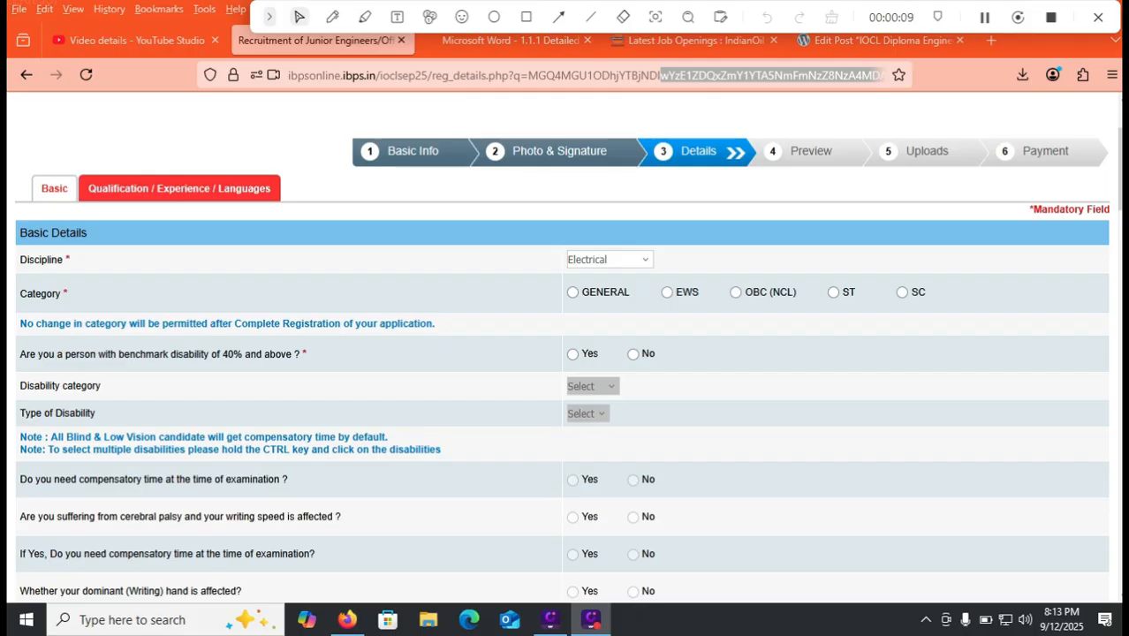
click(736, 293)
click(682, 381)
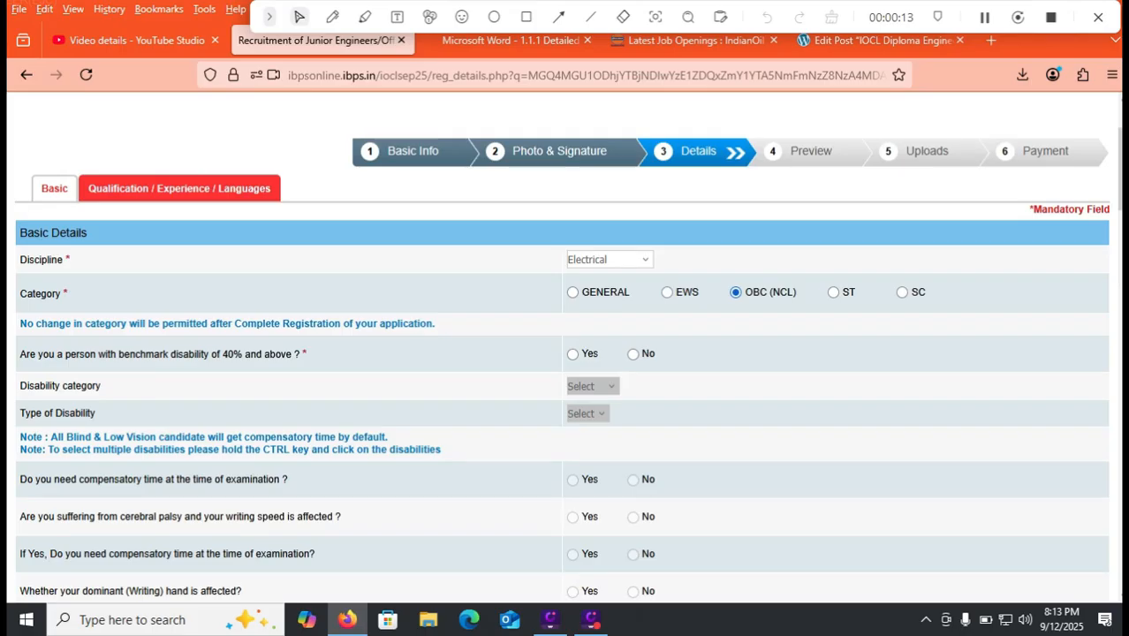
click(633, 355)
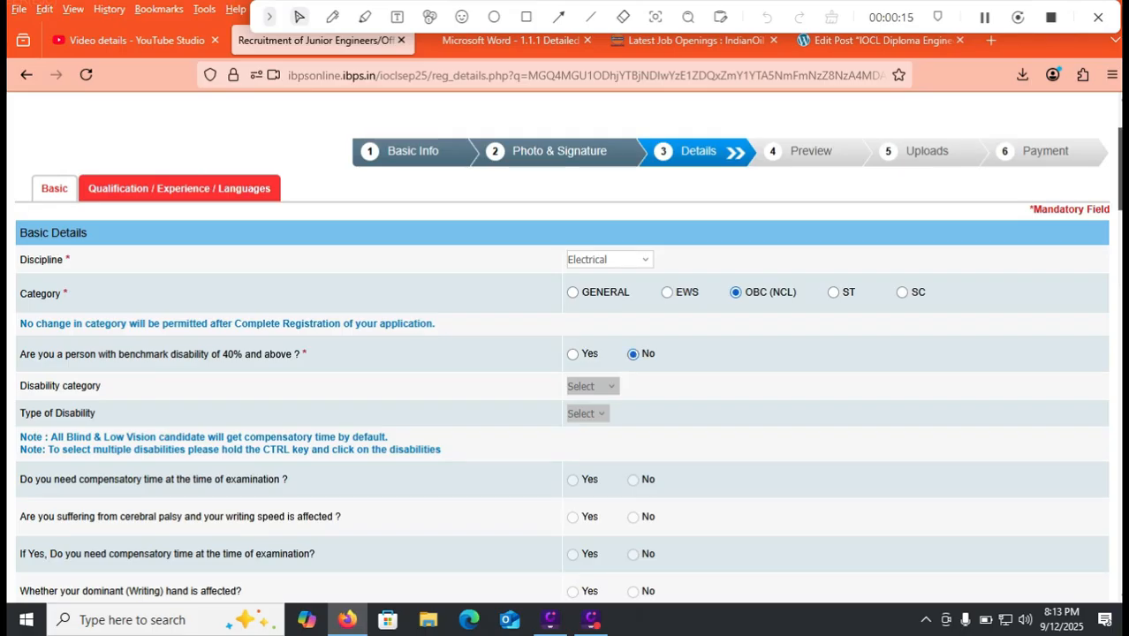
scroll(1118, 177, down, 5)
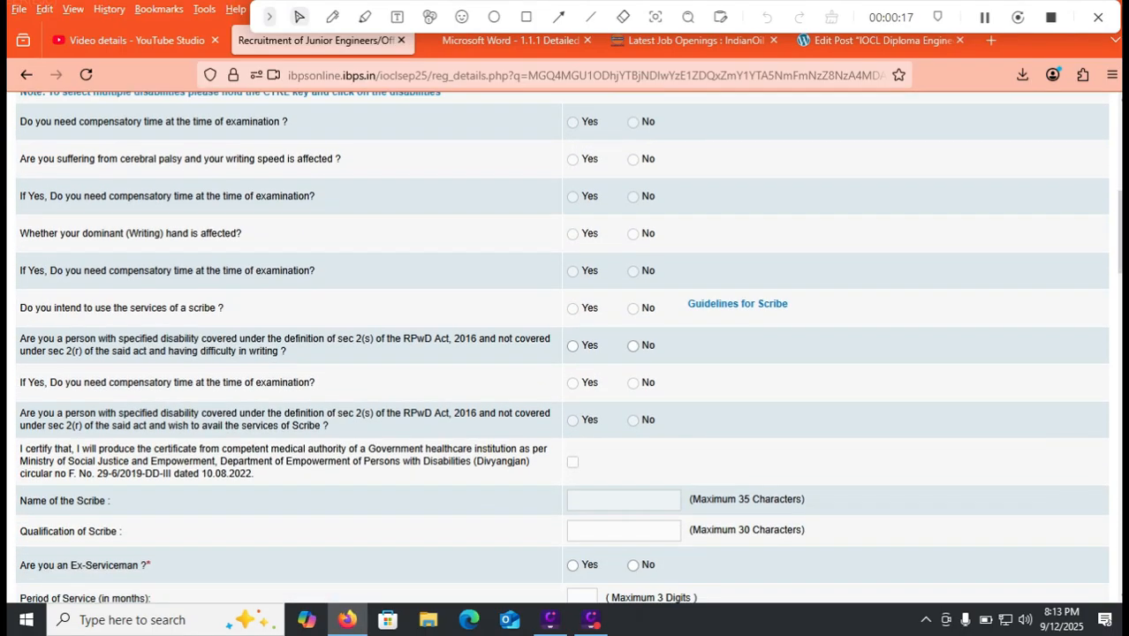
- Answer No to the sec 2(s) writing-difficulty, Ex-Serviceman and departmental candidate questions
click(632, 346)
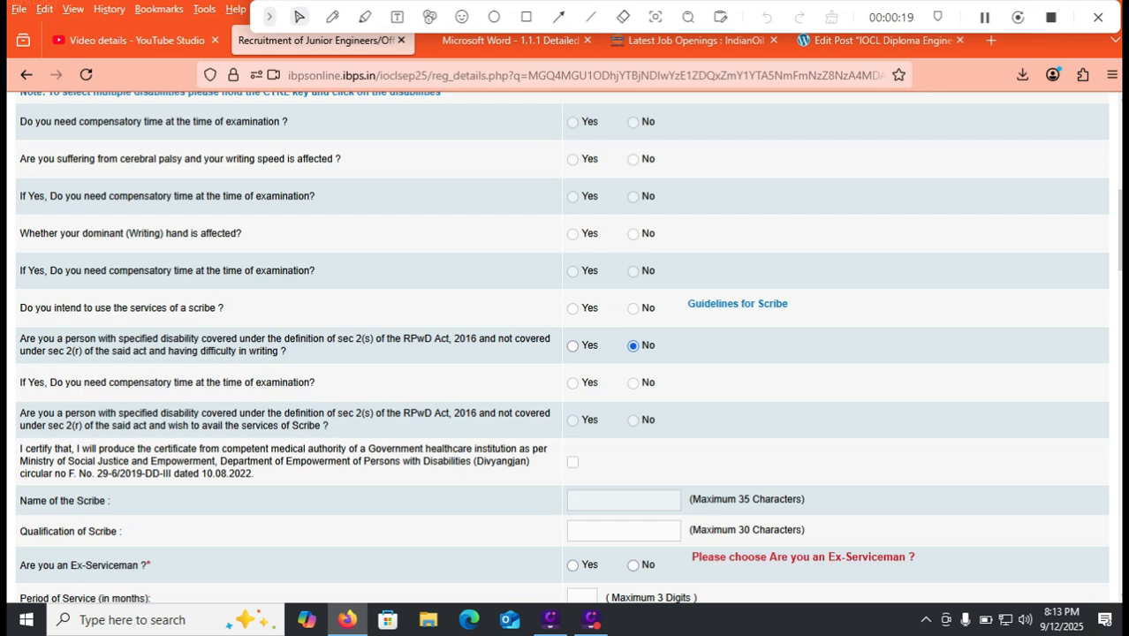
scroll(1119, 230, up, 2)
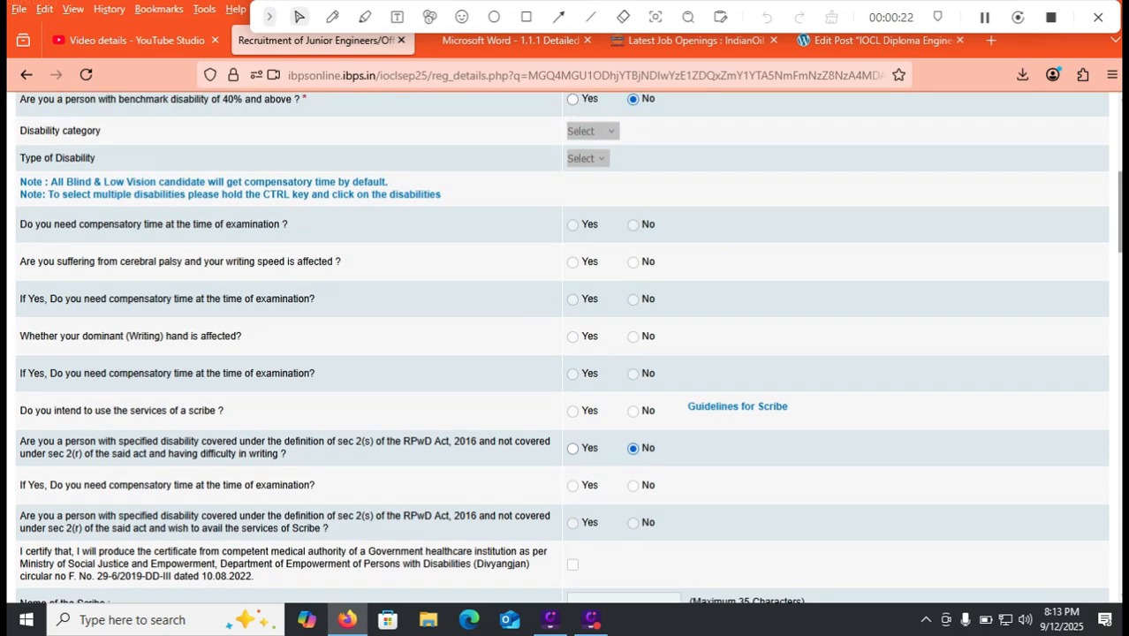
scroll(1118, 220, down, 3)
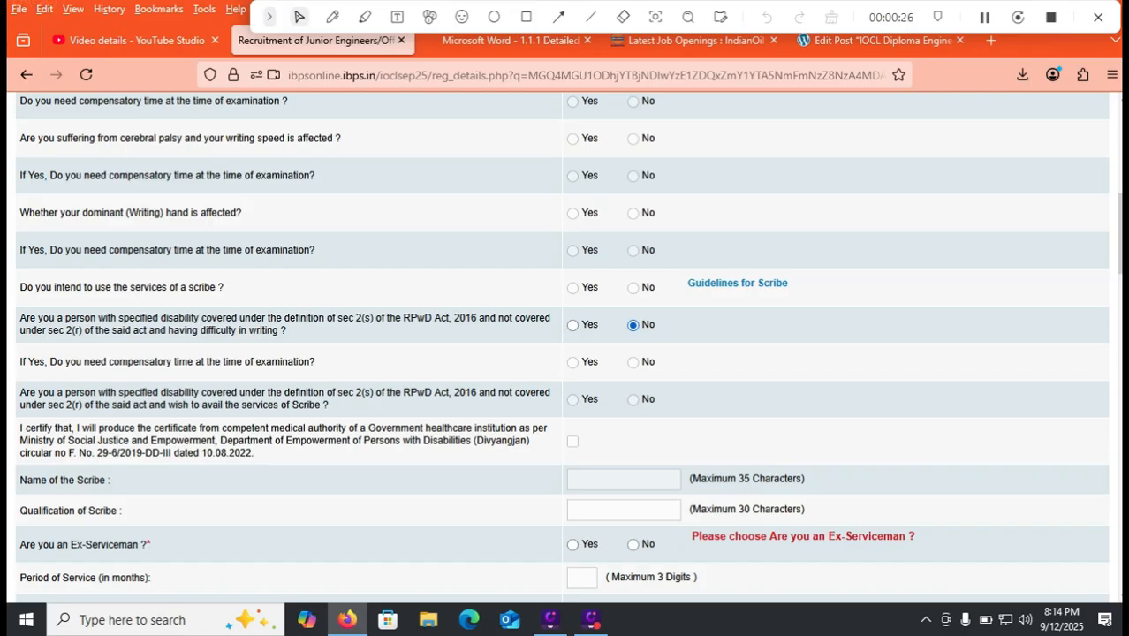
scroll(569, 350, down, 2)
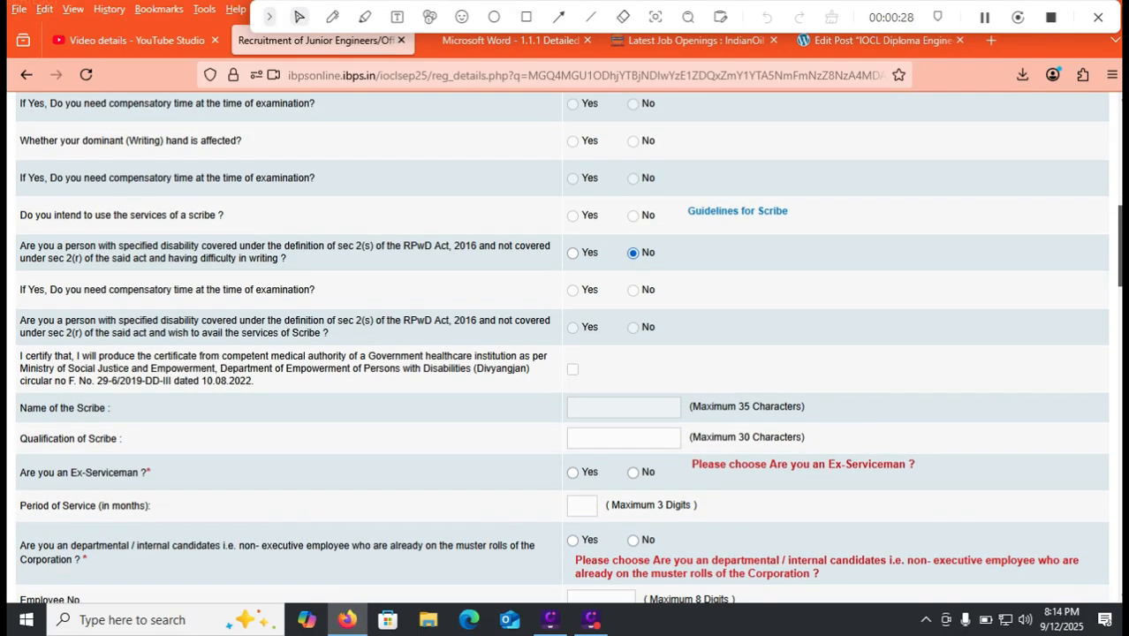
scroll(569, 348, down, 1)
click(632, 420)
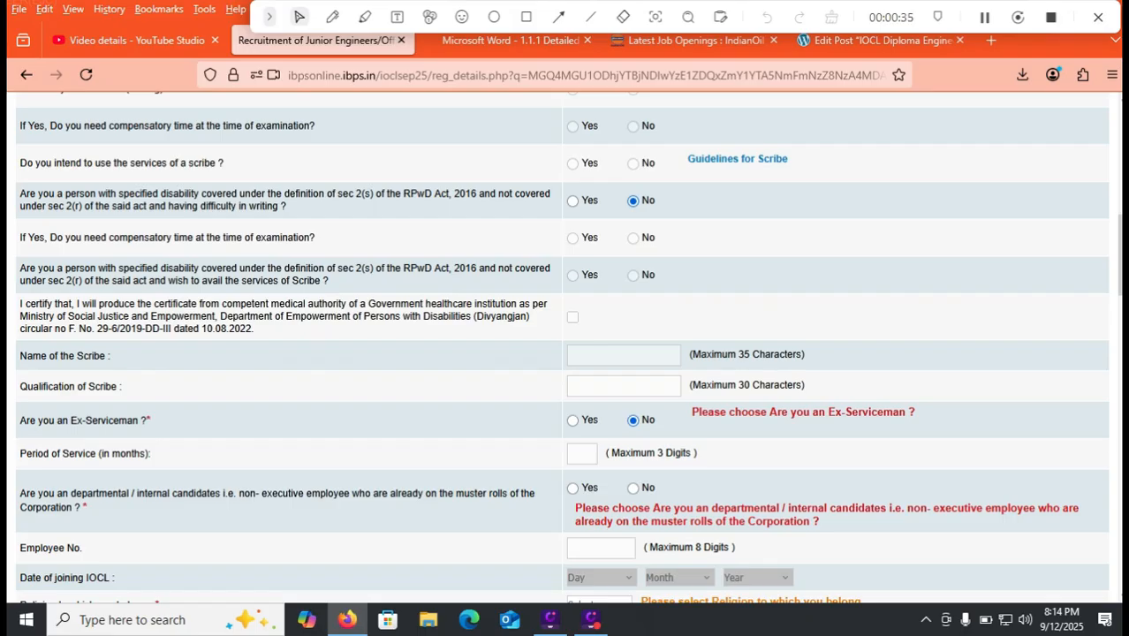
scroll(561, 344, down, 1)
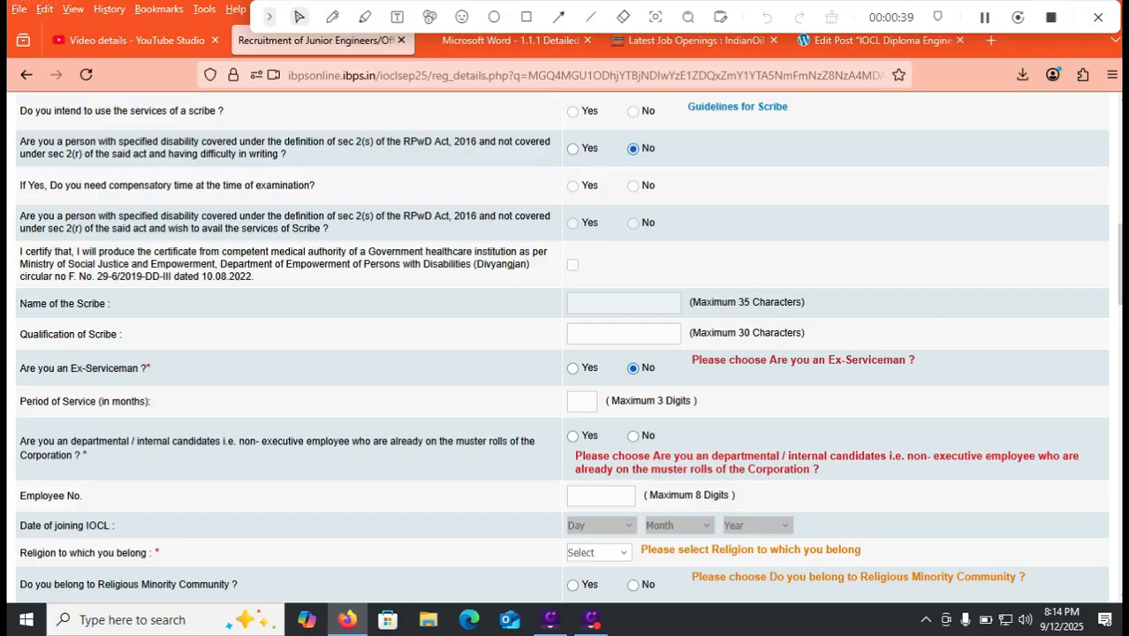
click(632, 435)
scroll(632, 436, down, 3)
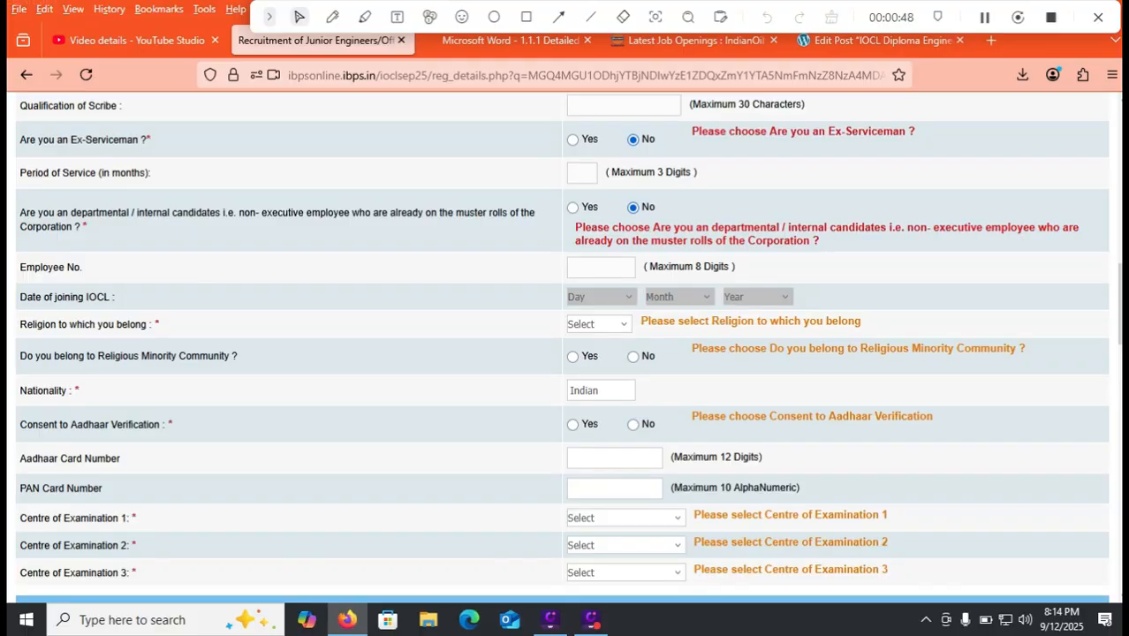
- Select Hindu as religion and answer Yes to Consent to Aadhaar Verification
click(597, 324)
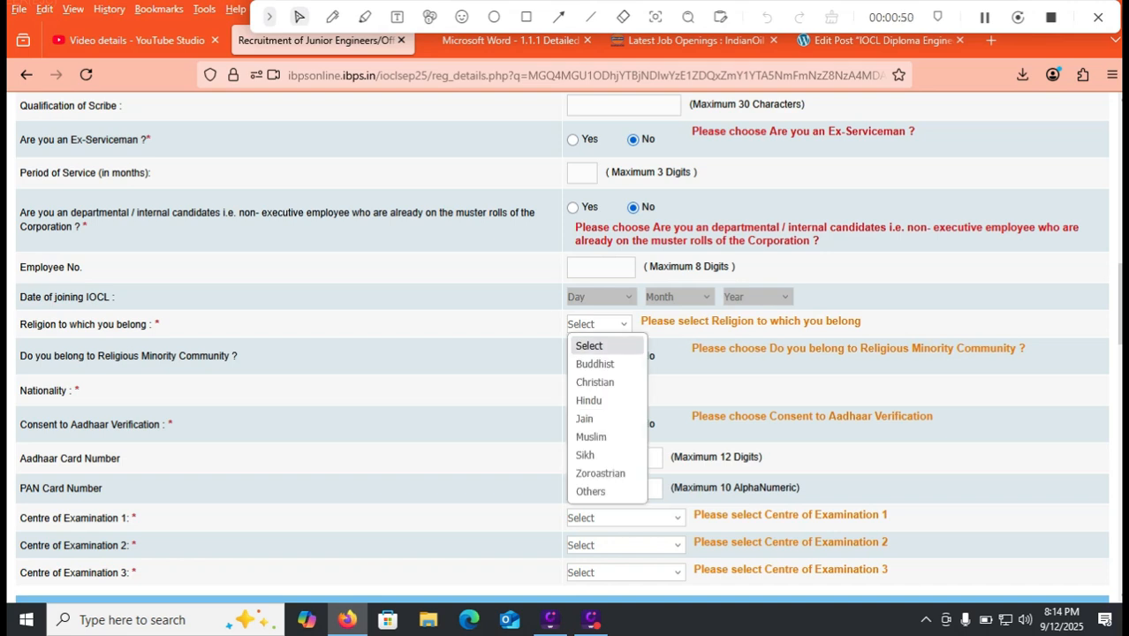
click(590, 399)
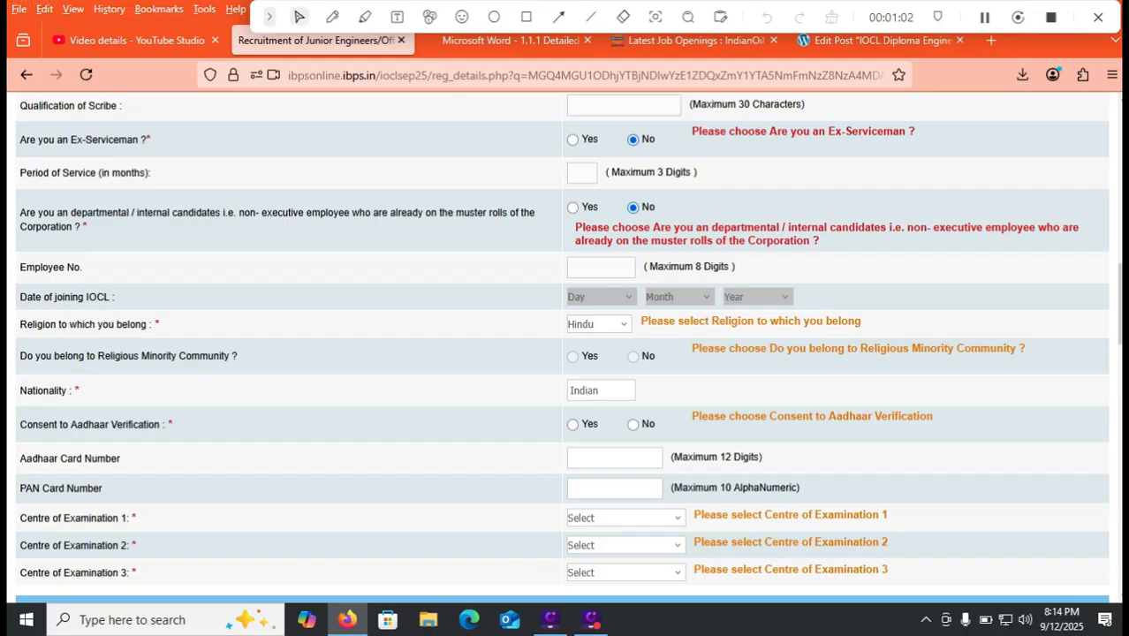
scroll(566, 345, down, 1)
scroll(565, 344, down, 1)
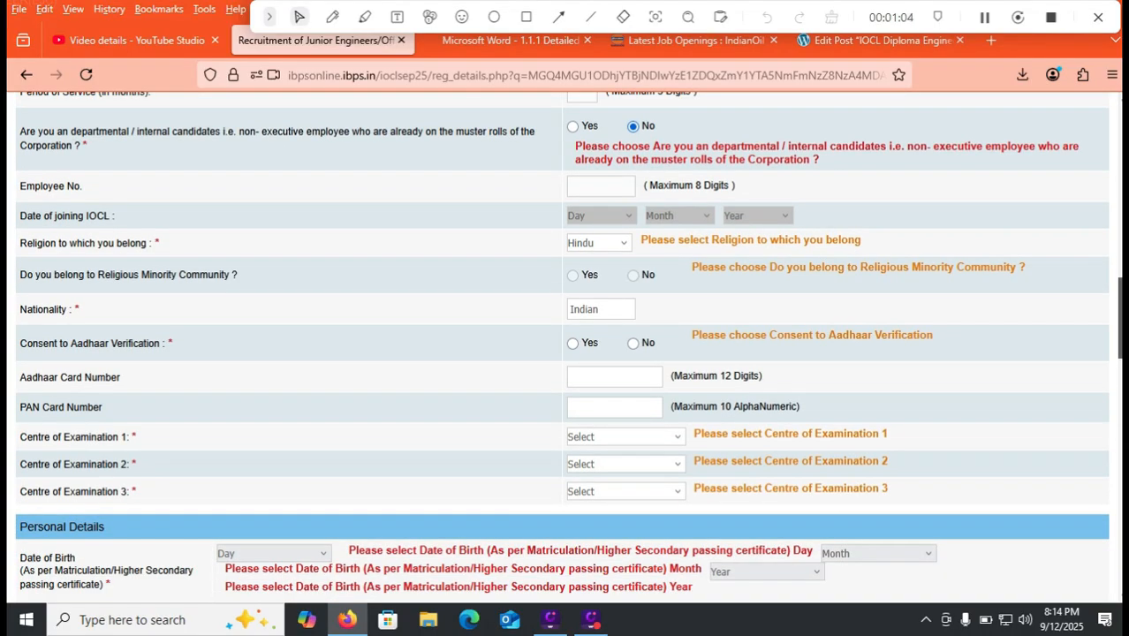
click(573, 343)
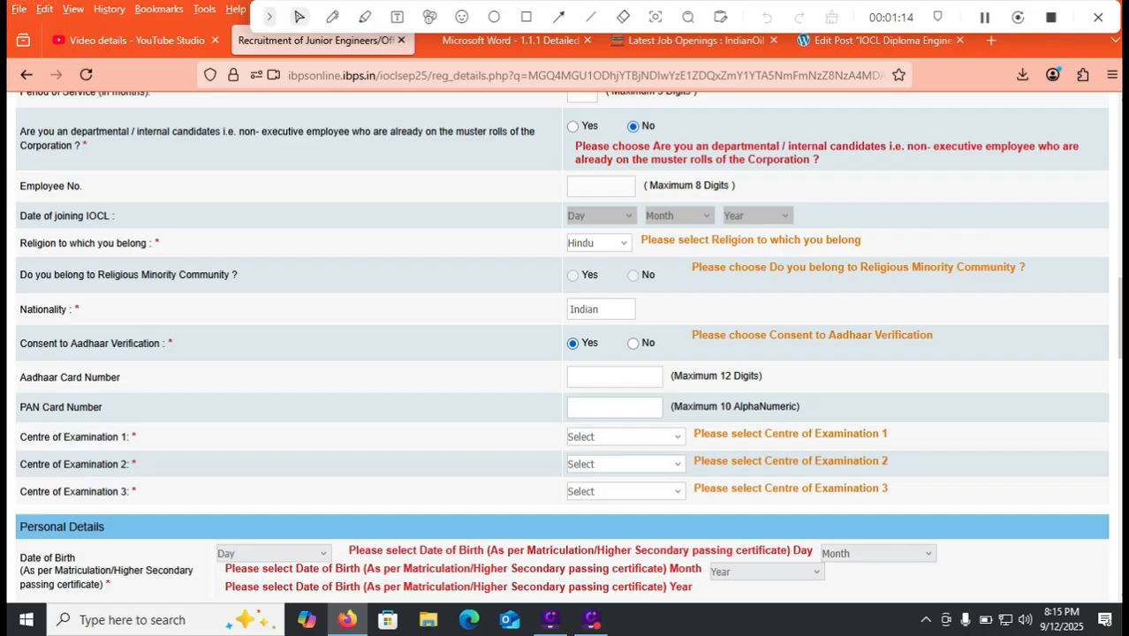
- Set Centre of Examination 1 to Tirupati
click(625, 437)
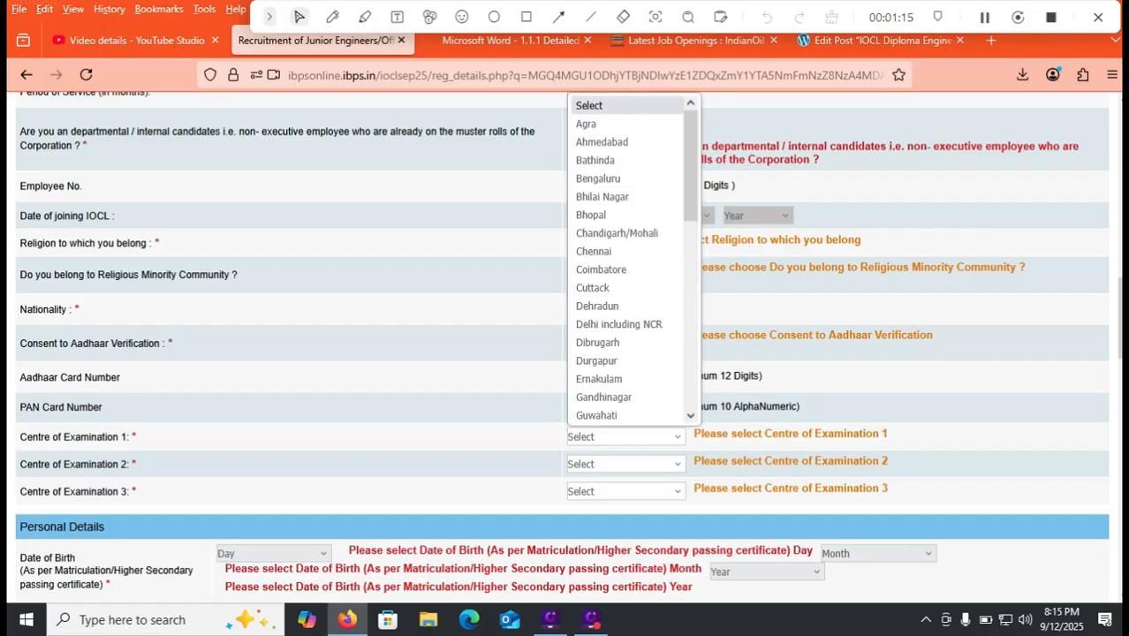
key(d)
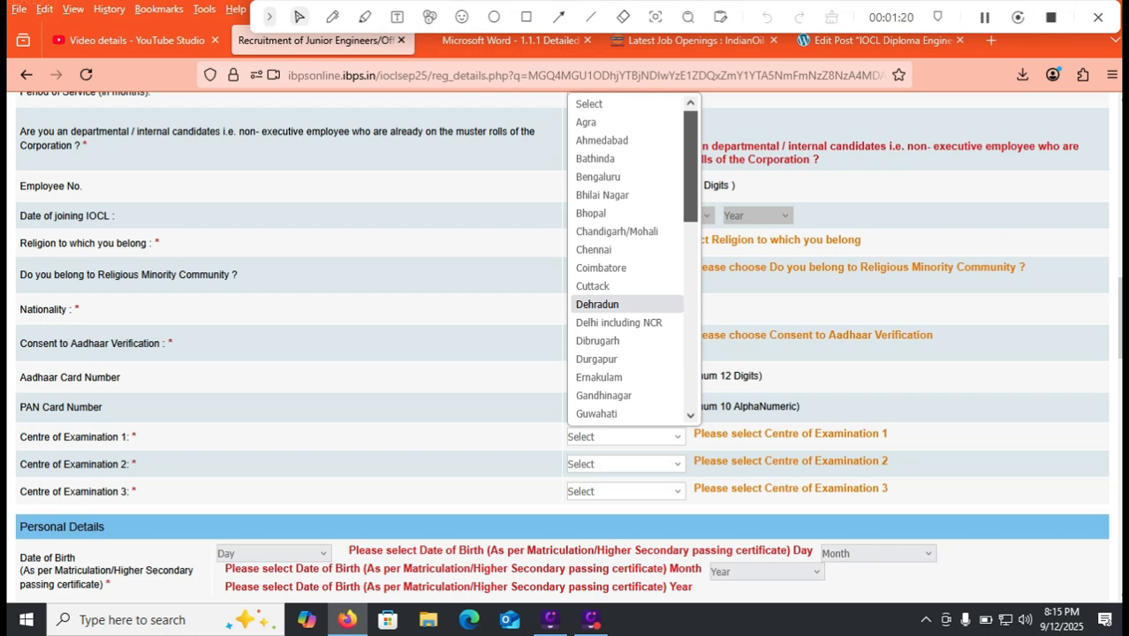
scroll(633, 260, down, 2)
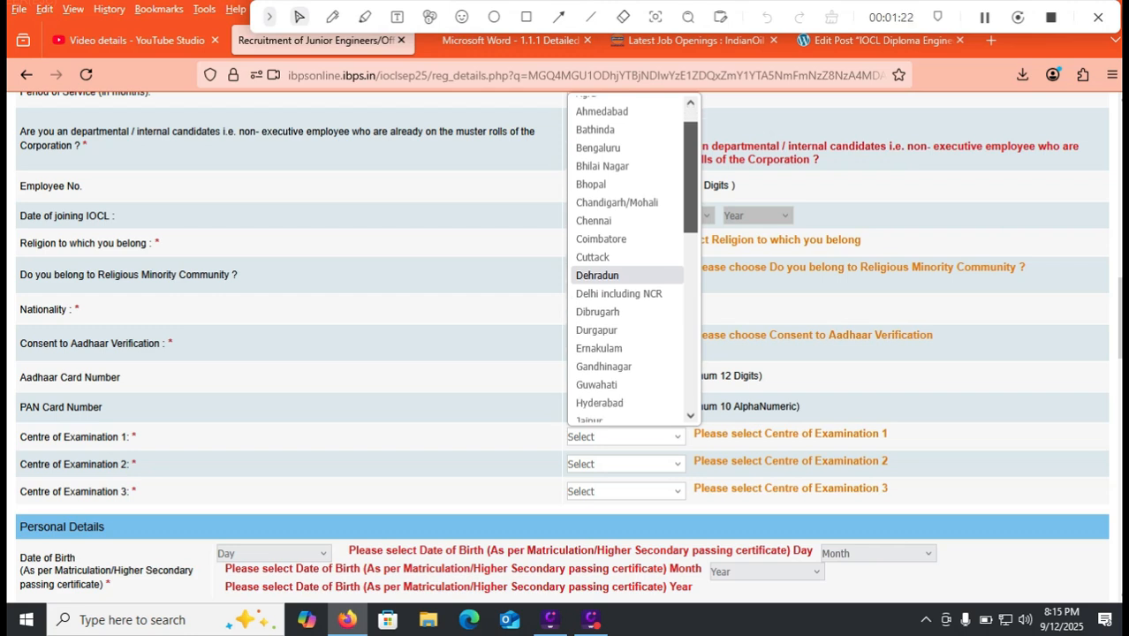
scroll(633, 260, down, 3)
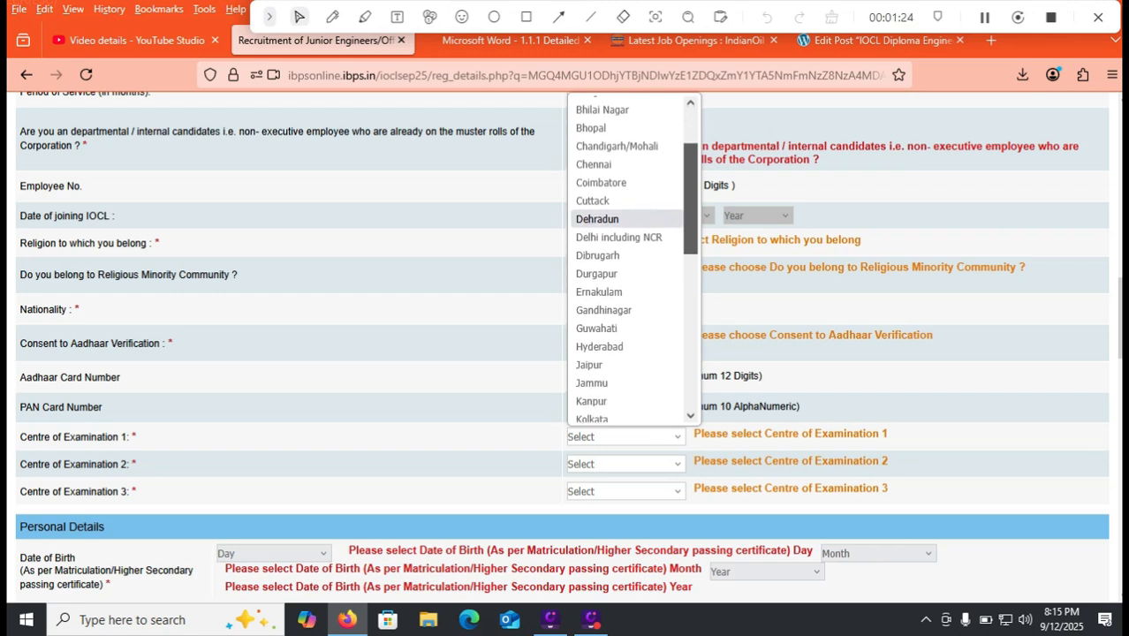
scroll(633, 259, down, 6)
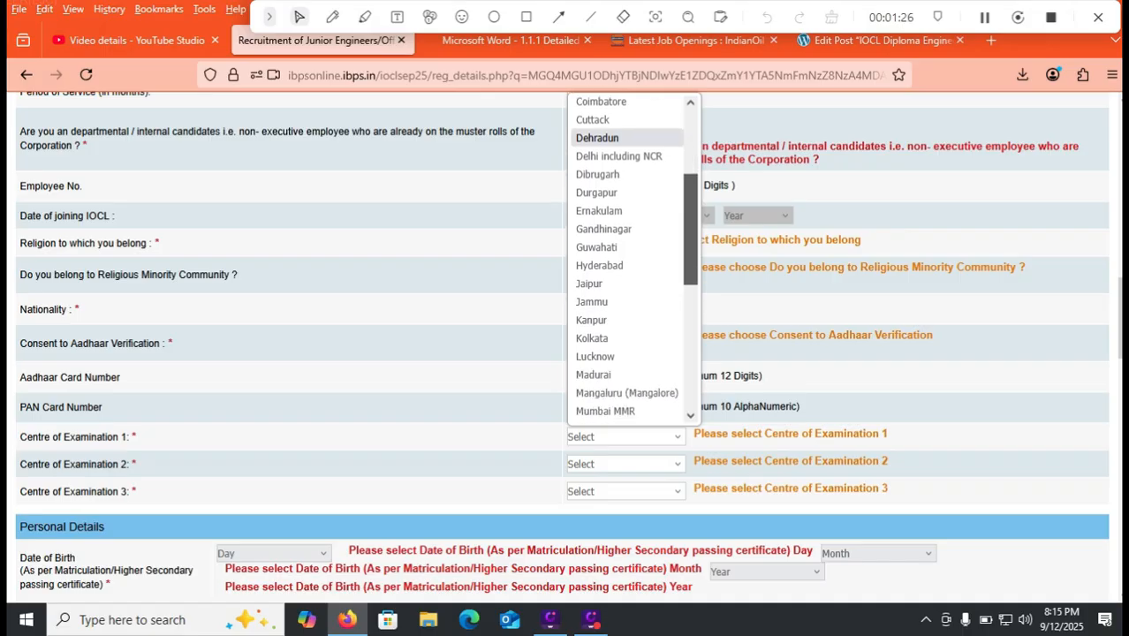
scroll(627, 257, down, 5)
scroll(631, 256, down, 3)
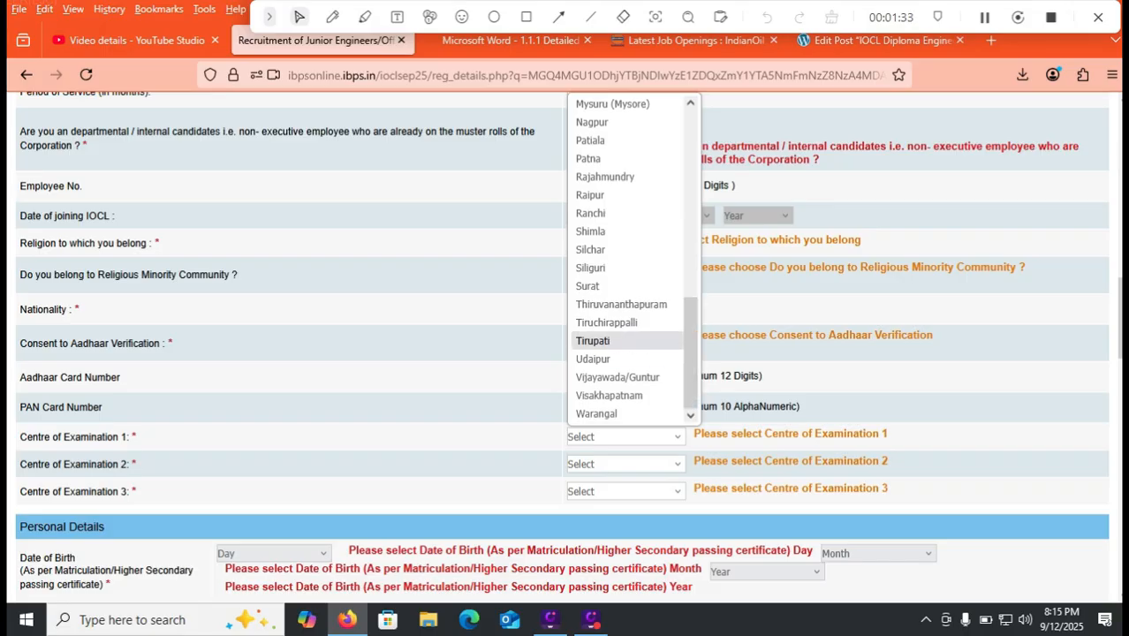
click(593, 340)
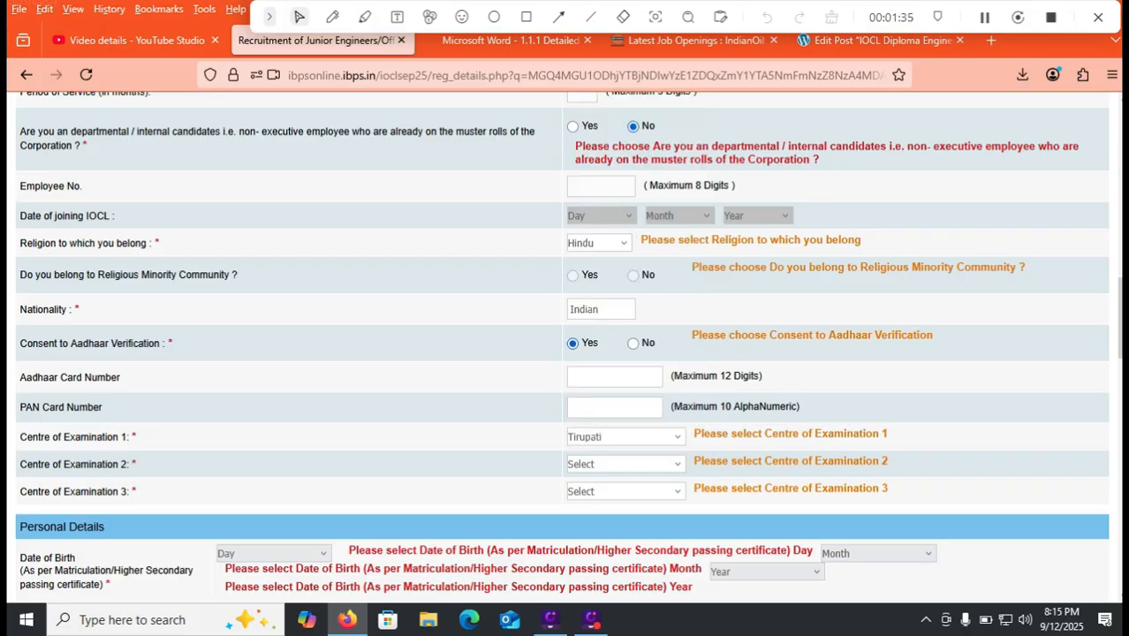
- Set Centre of Examination 2 to Hyderabad and Centre 3 to Warangal
click(625, 464)
click(610, 421)
click(626, 491)
drag(691, 238, 691, 440)
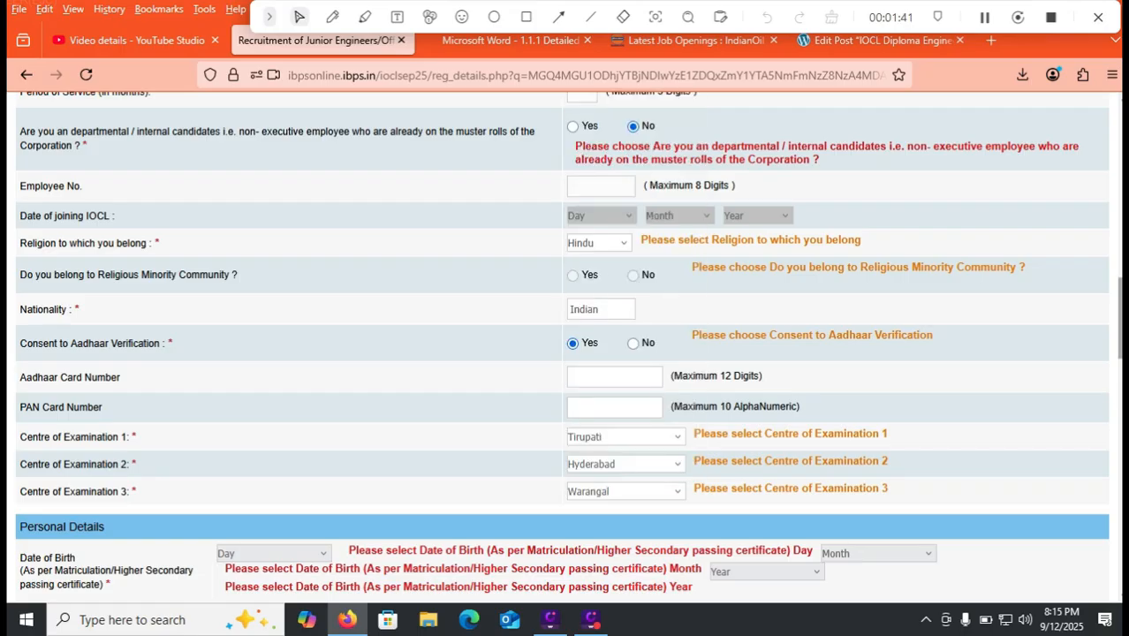
scroll(562, 344, down, 3)
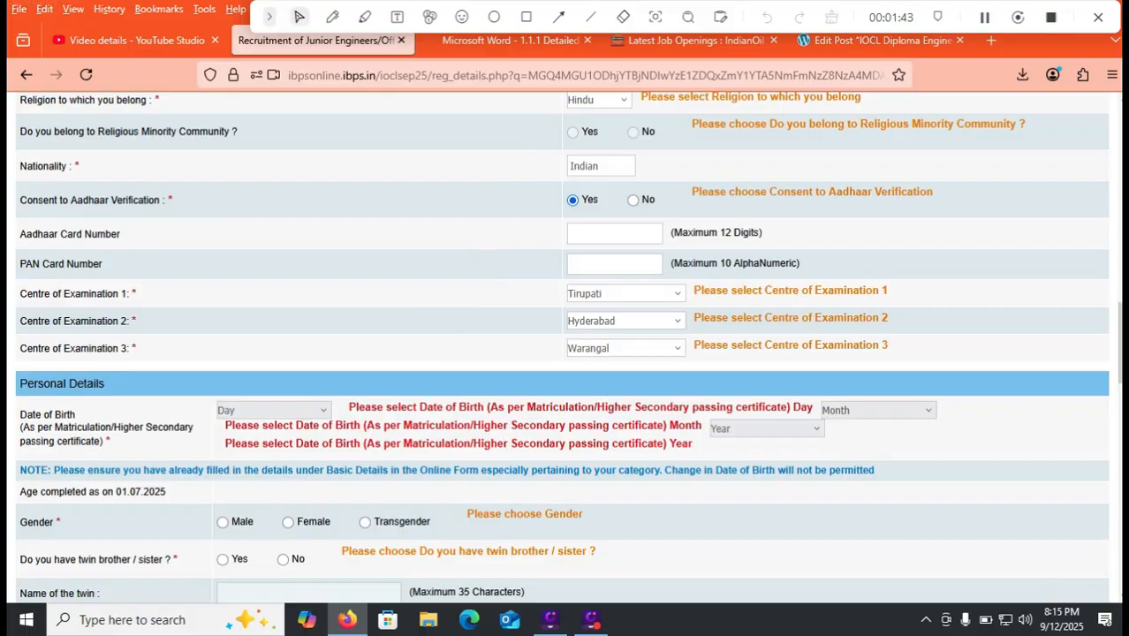
- Set date of birth to 01 January 2000, then switch to the recruitment notice PDF
click(274, 410)
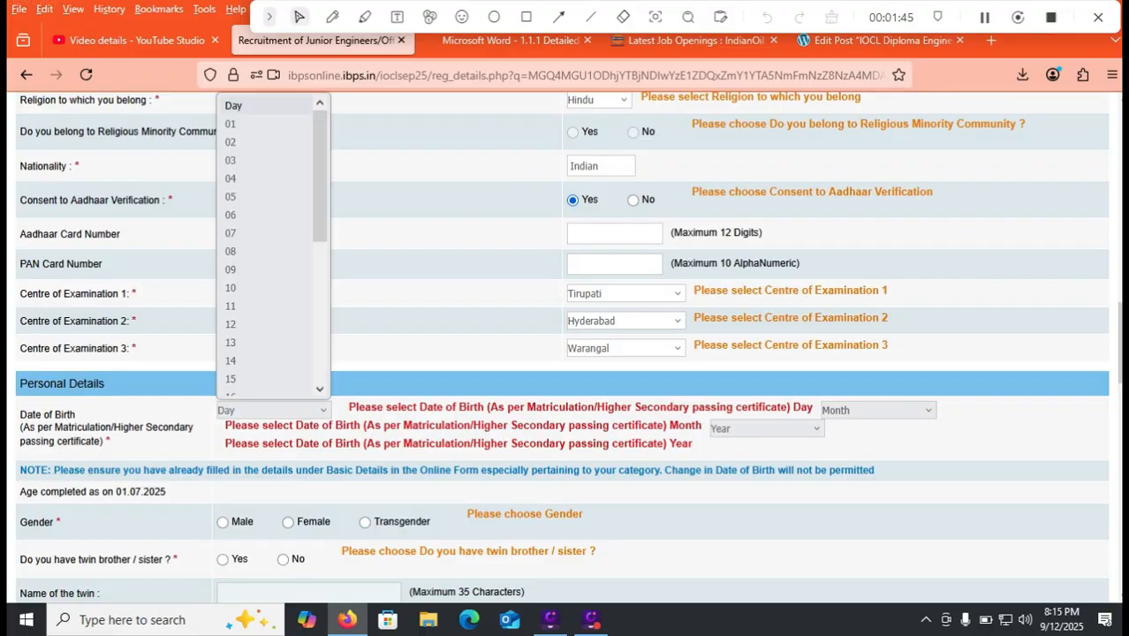
click(265, 123)
click(878, 410)
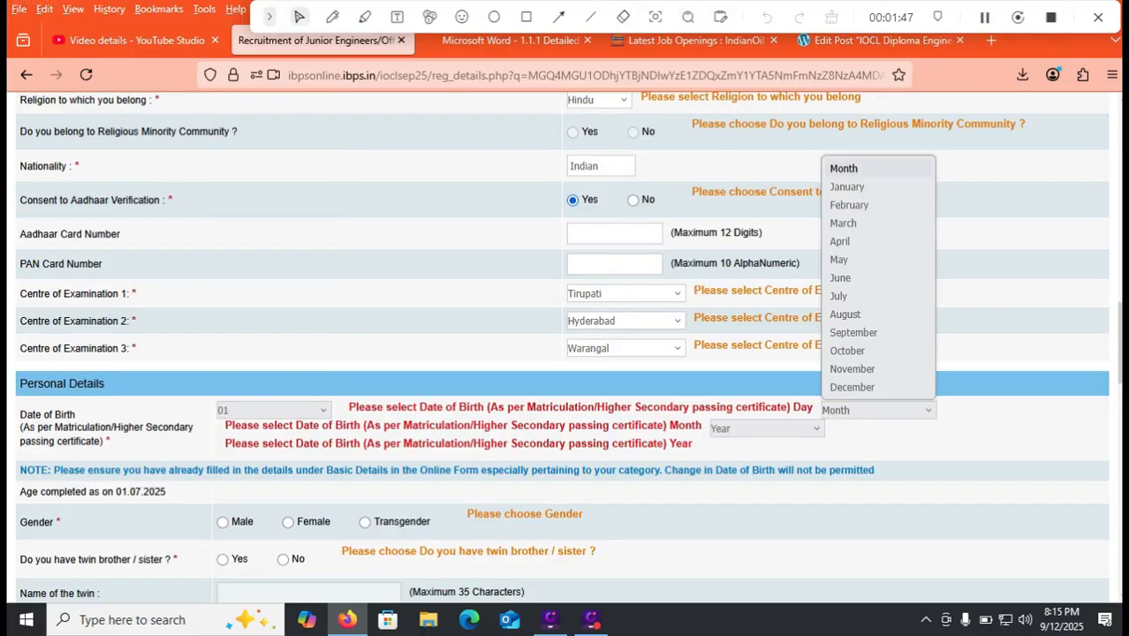
click(857, 187)
click(766, 429)
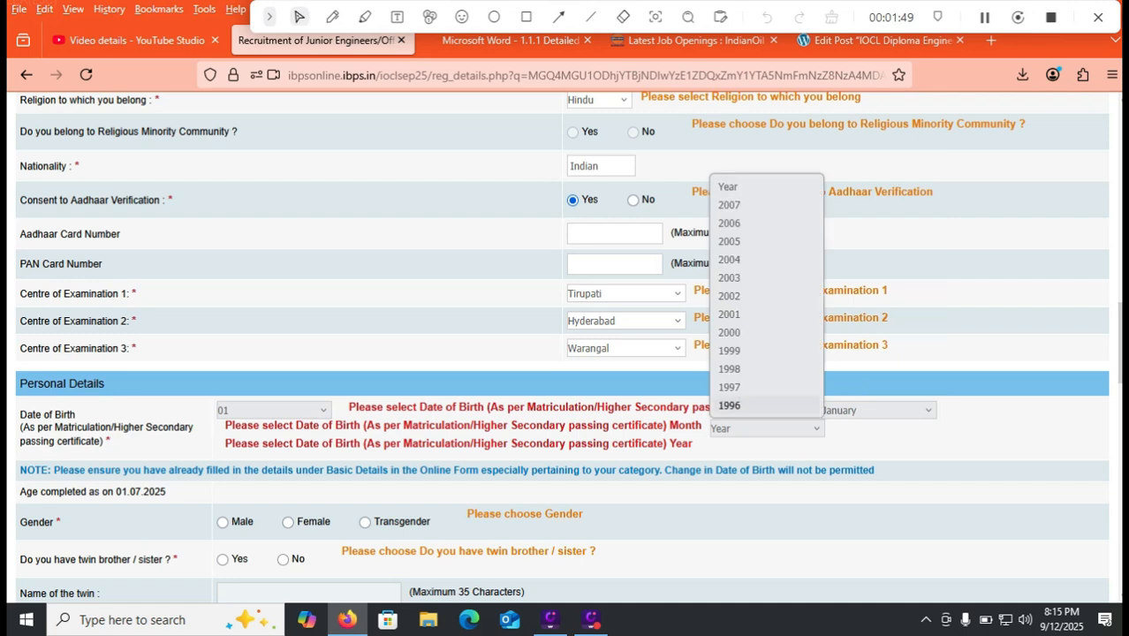
click(729, 332)
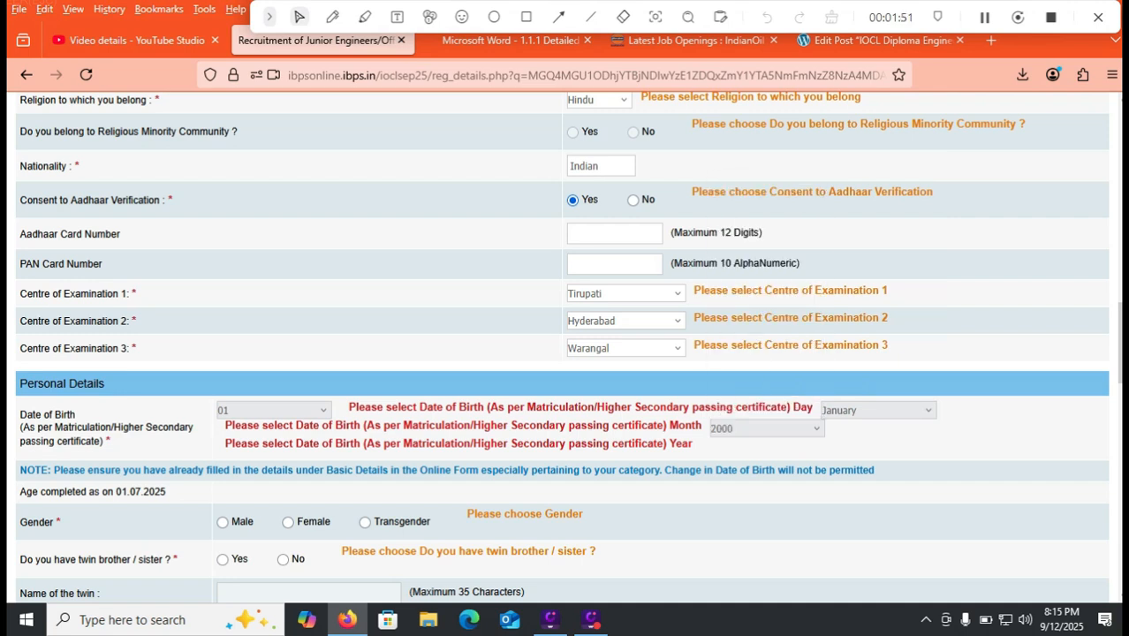
click(510, 40)
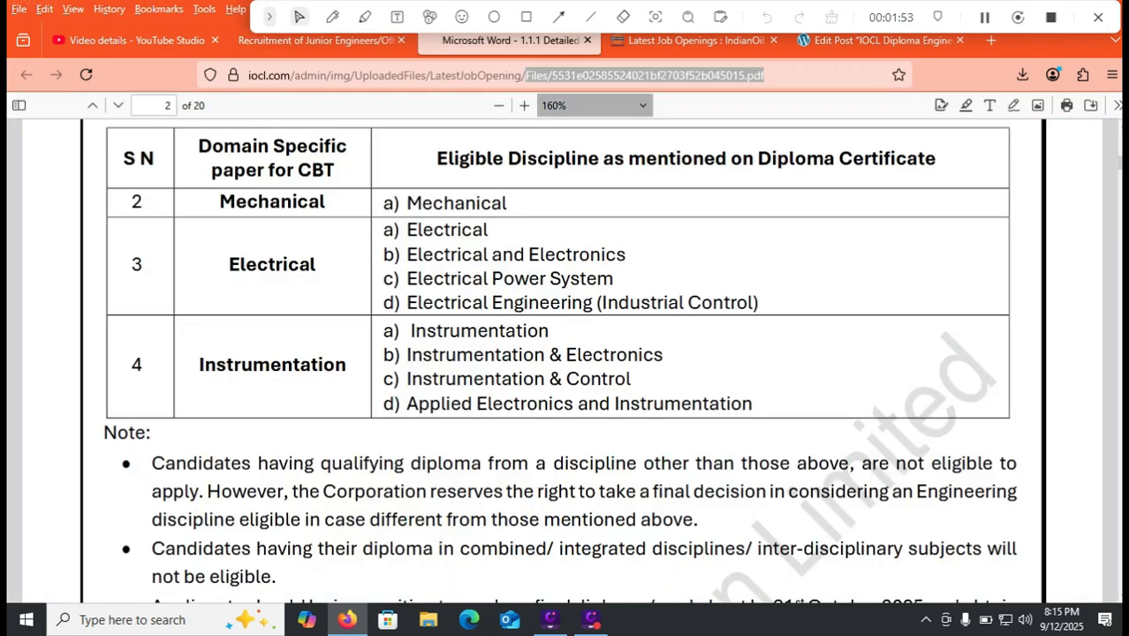
- Read the Upper Age Limit section on page 3 of the notice, then return to the registration form
key(Page_Down)
click(332, 17)
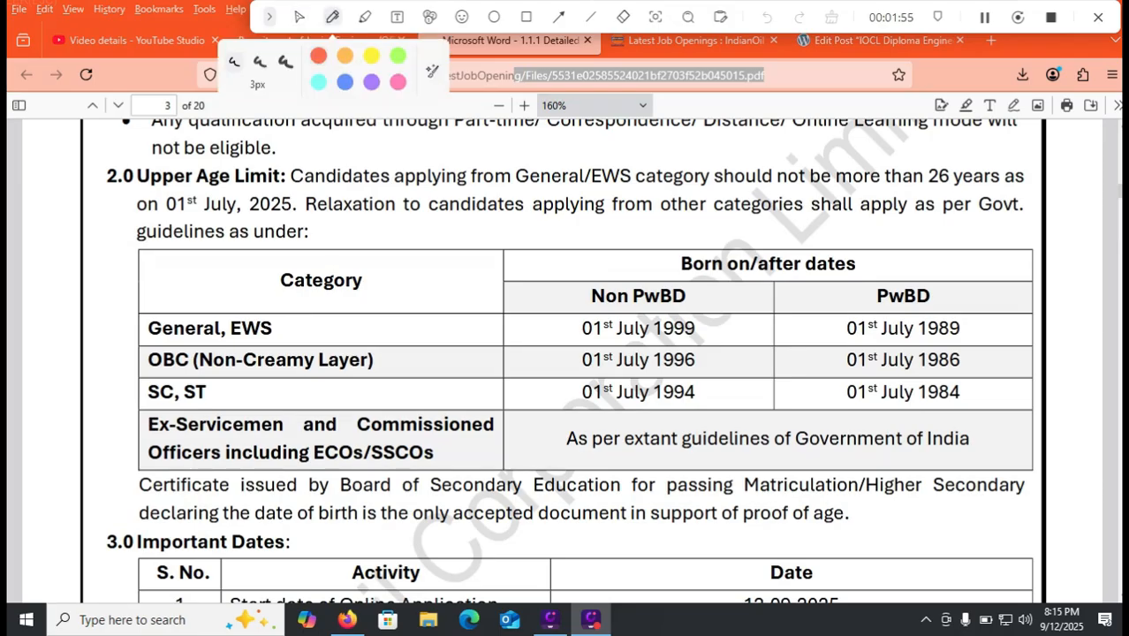
drag(267, 199, 313, 172)
drag(931, 166, 964, 148)
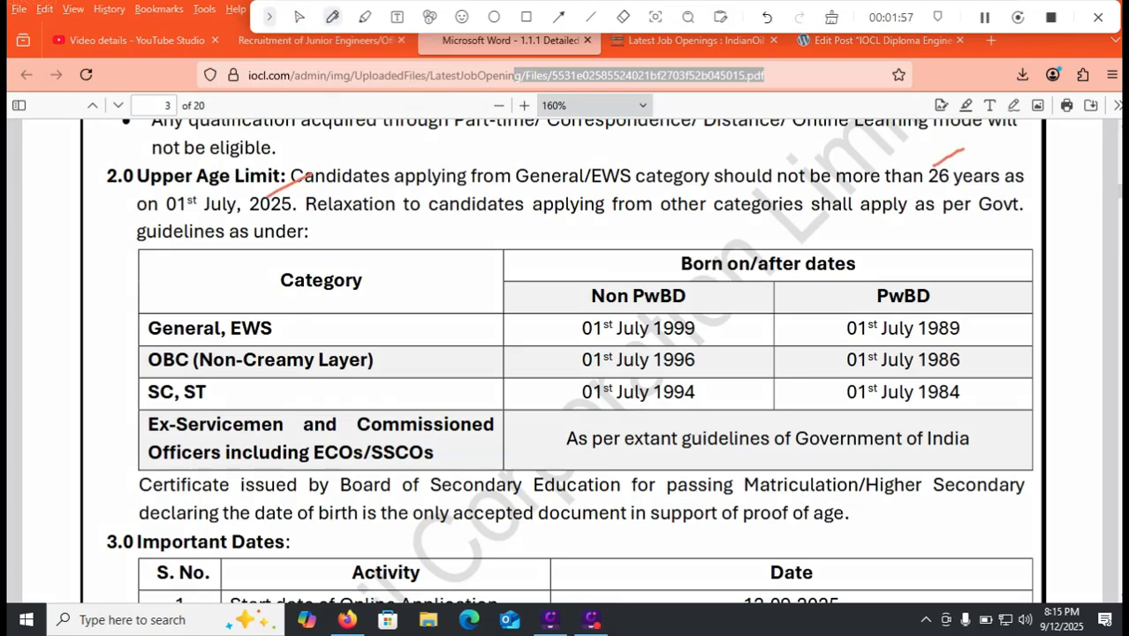
drag(570, 154, 643, 138)
drag(712, 327, 750, 330)
drag(966, 338, 1012, 327)
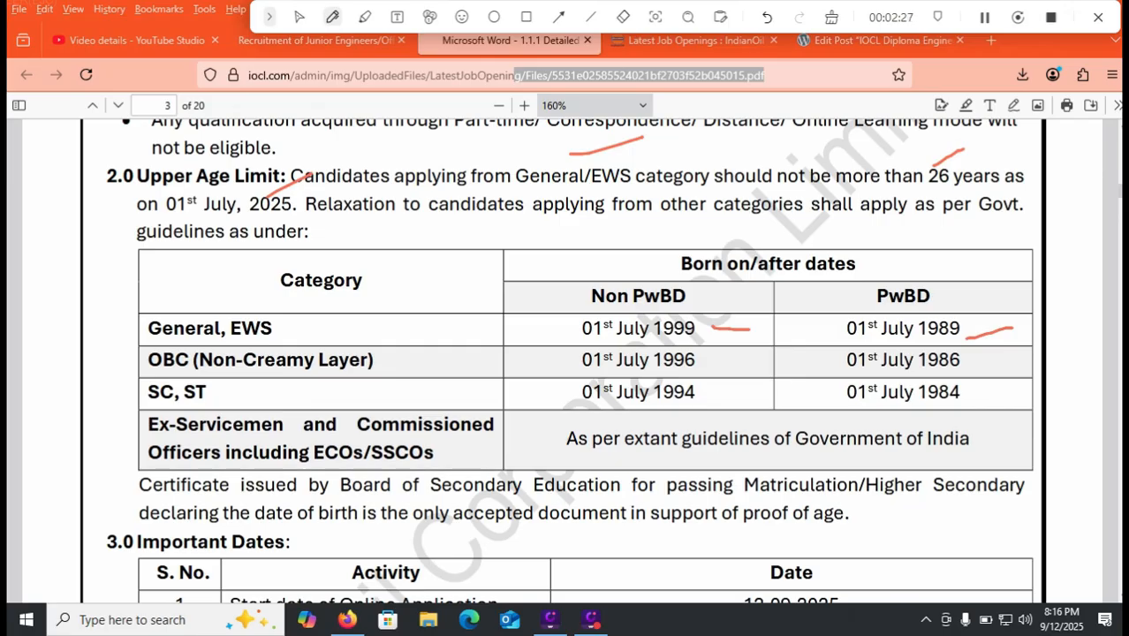
click(831, 17)
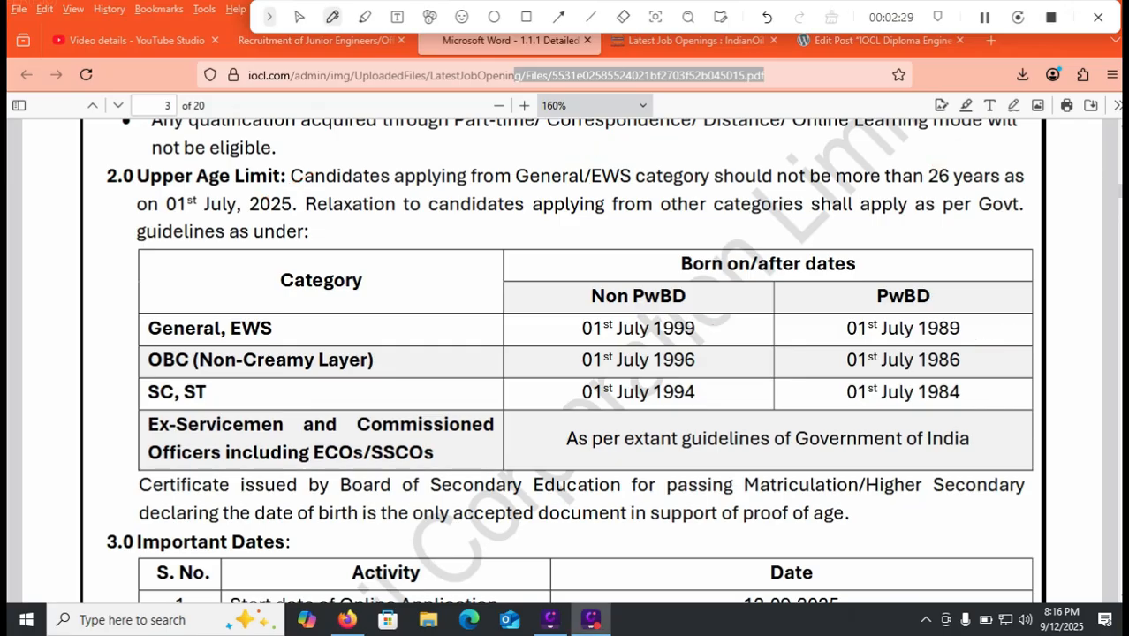
click(299, 17)
click(316, 40)
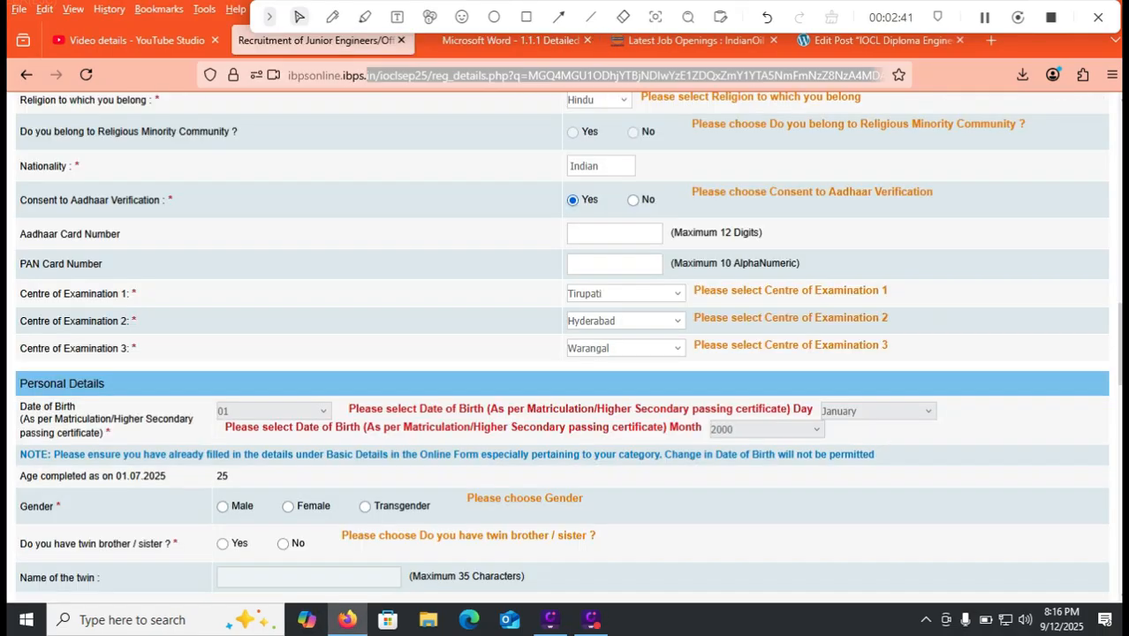
scroll(565, 344, down, 2)
- Mark gender Male, no twin, and marital status Unmarried
scroll(566, 345, down, 1)
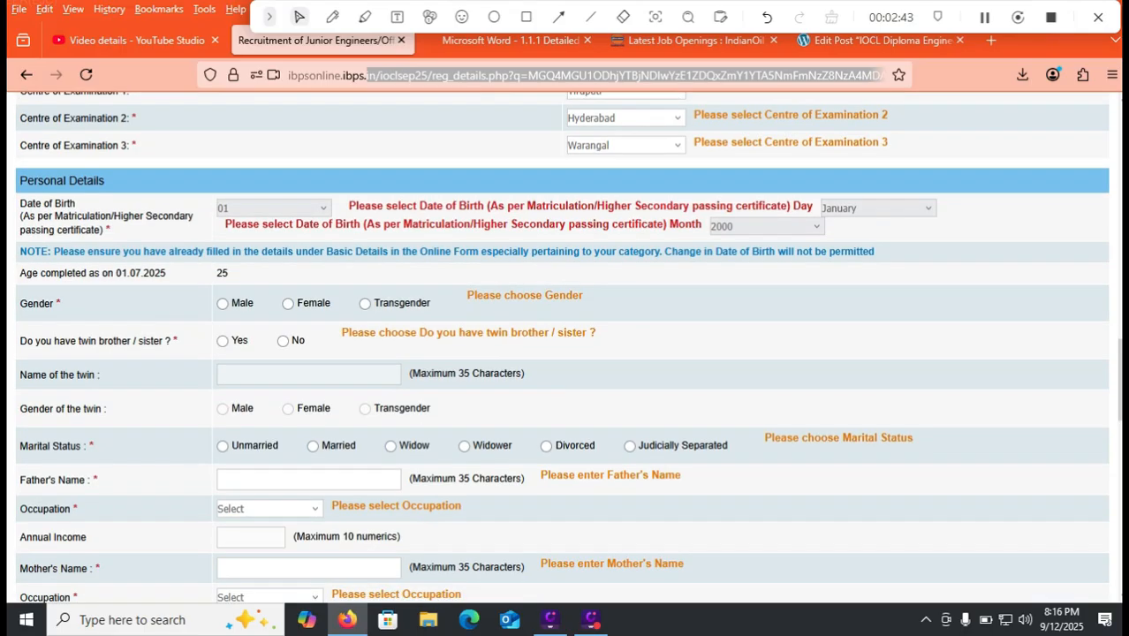
click(223, 303)
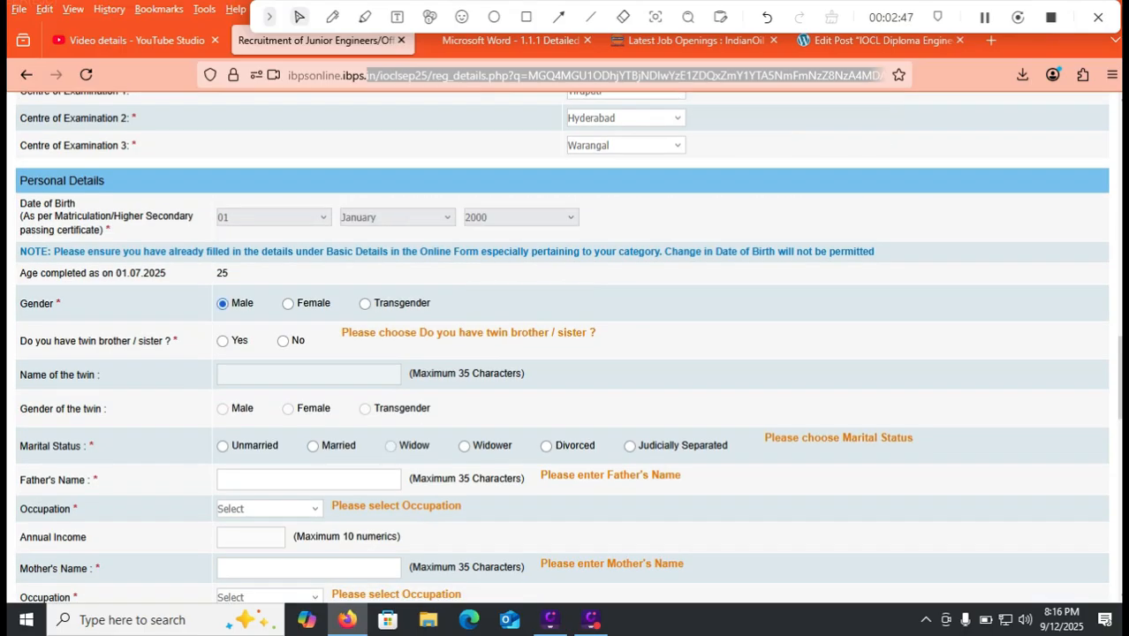
click(282, 341)
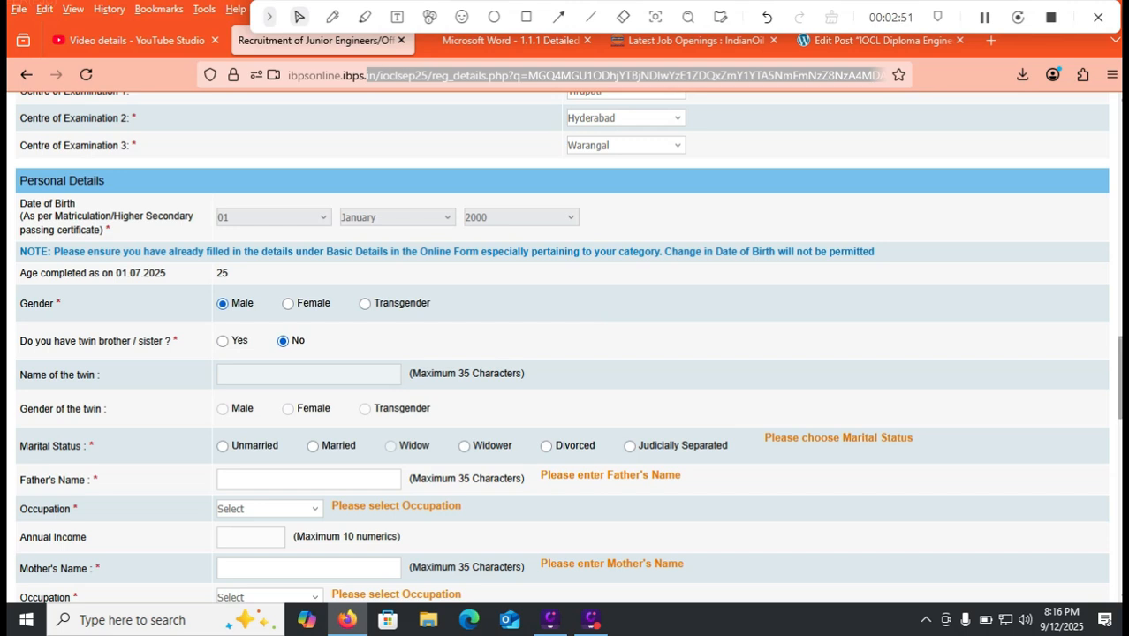
scroll(568, 347, down, 2)
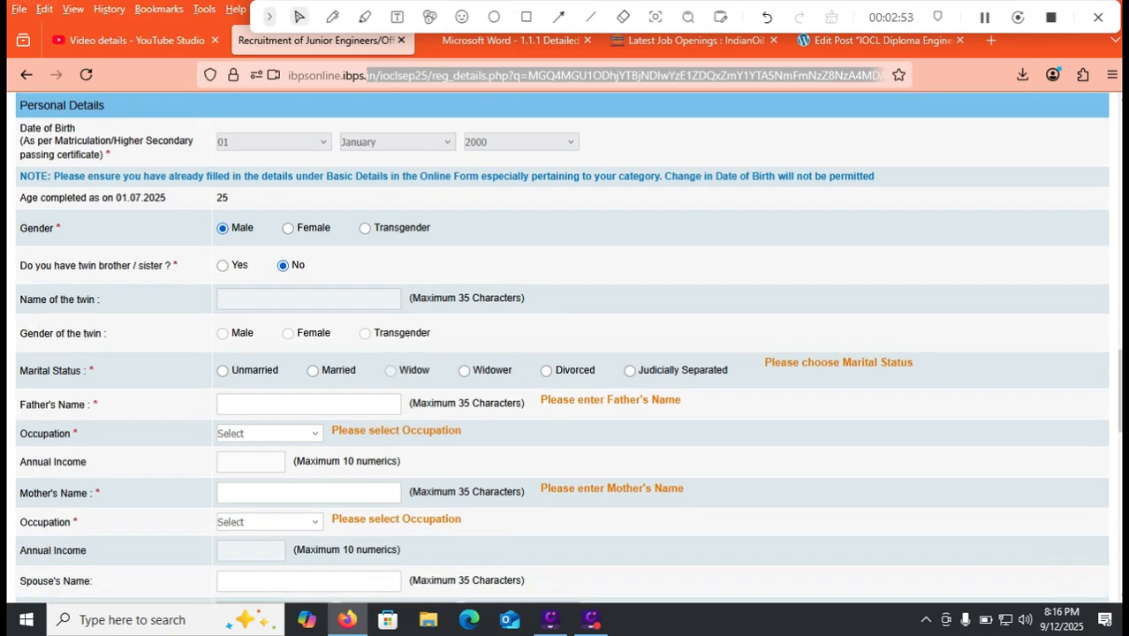
click(223, 371)
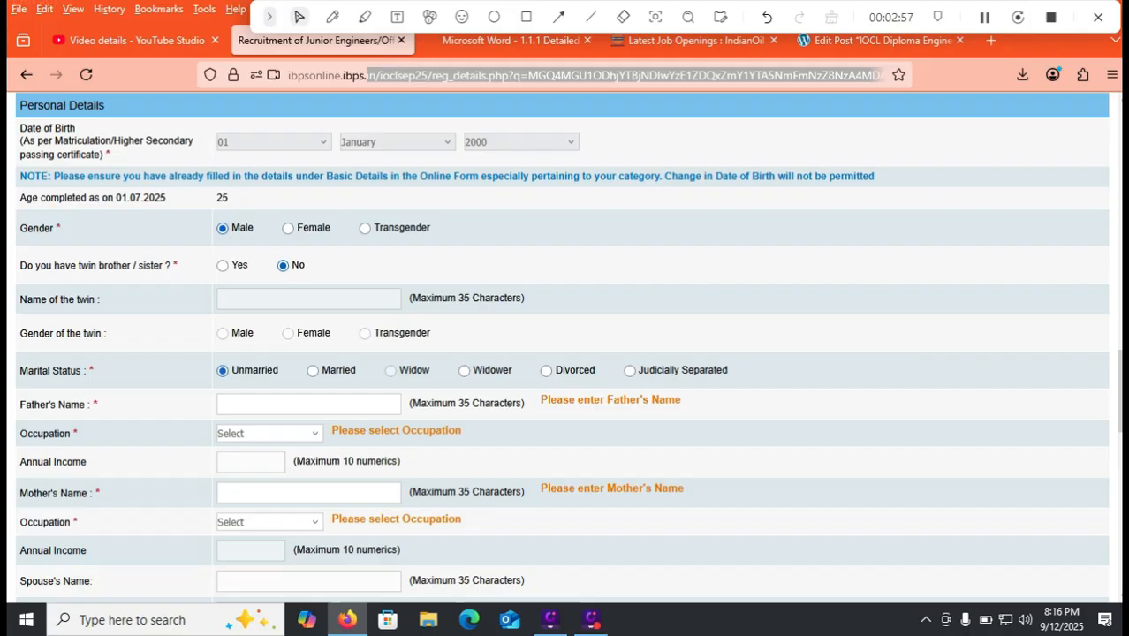
- Enter the father's name and set his occupation to Agriculture
click(252, 404)
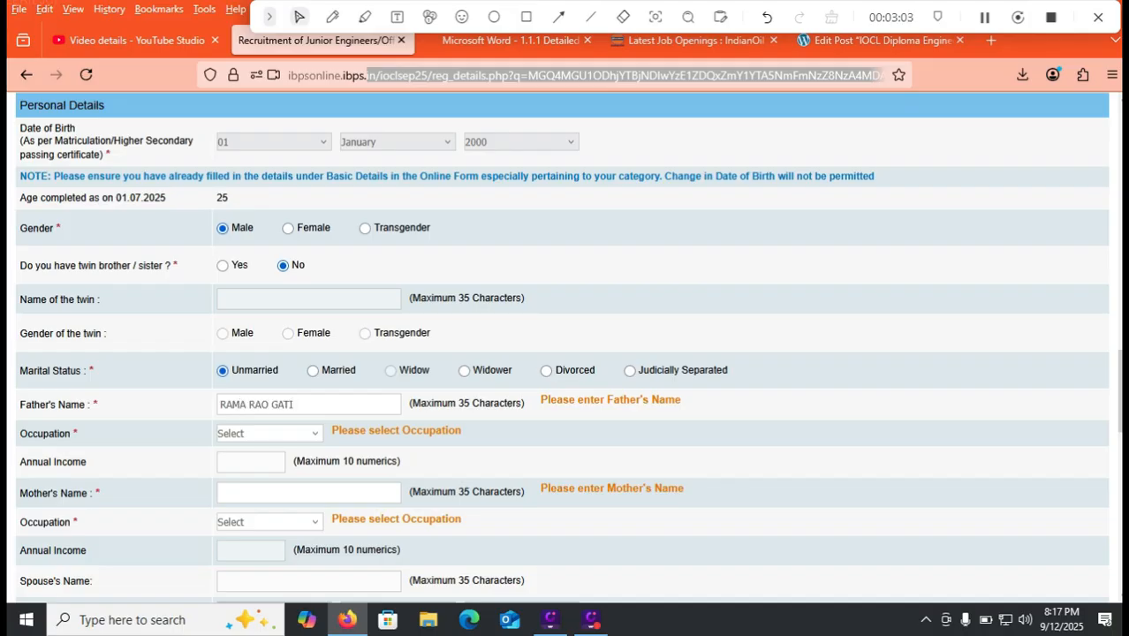
click(270, 434)
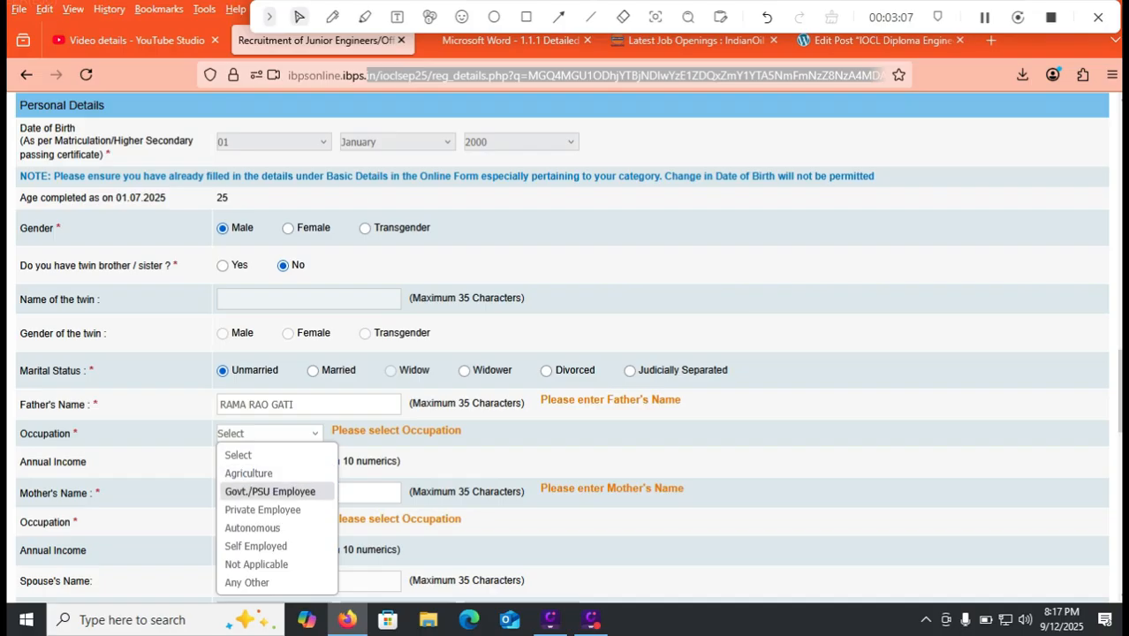
click(249, 474)
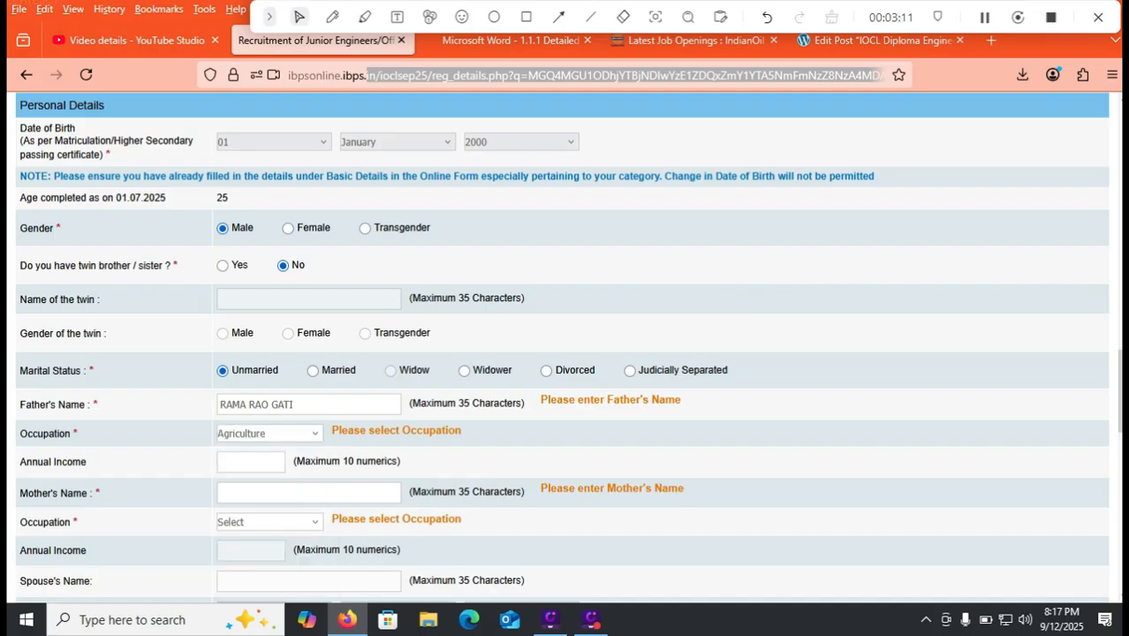
click(269, 433)
click(256, 546)
- Enter the mother's name and set her occupation to Not Applicable
click(265, 492)
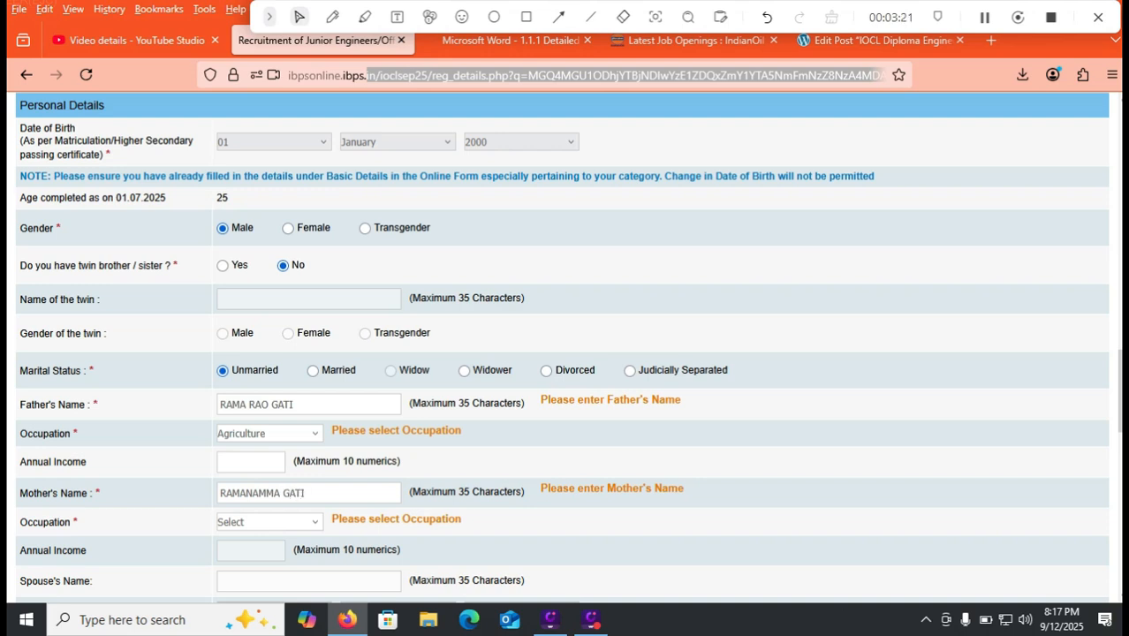
click(269, 522)
key(Up)
key(Return)
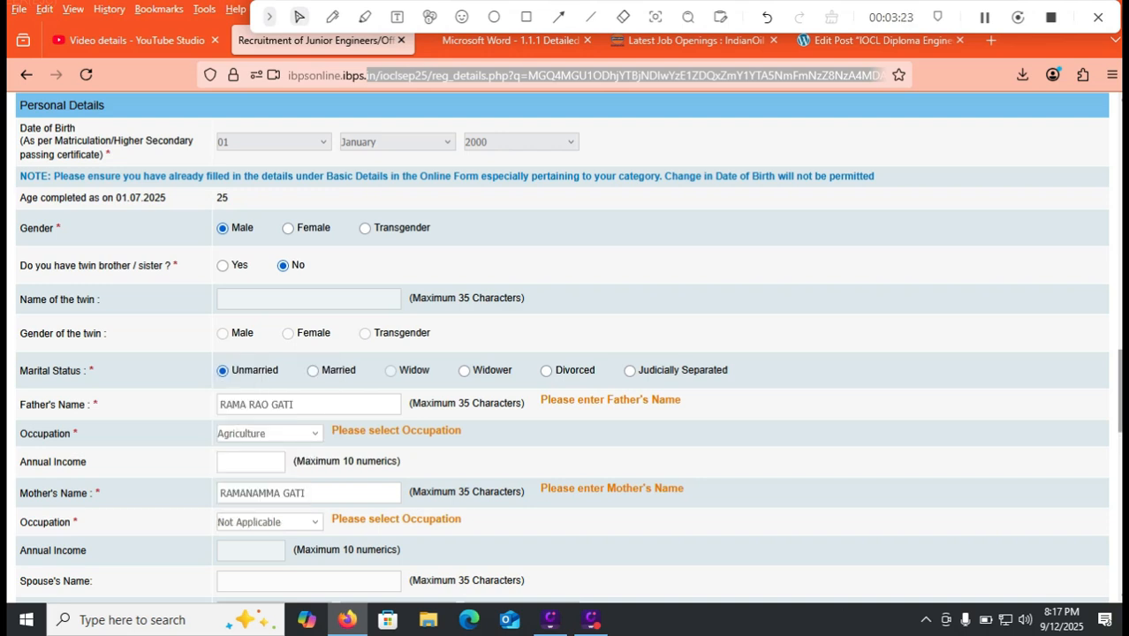
scroll(561, 347, down, 2)
scroll(561, 347, down, 1)
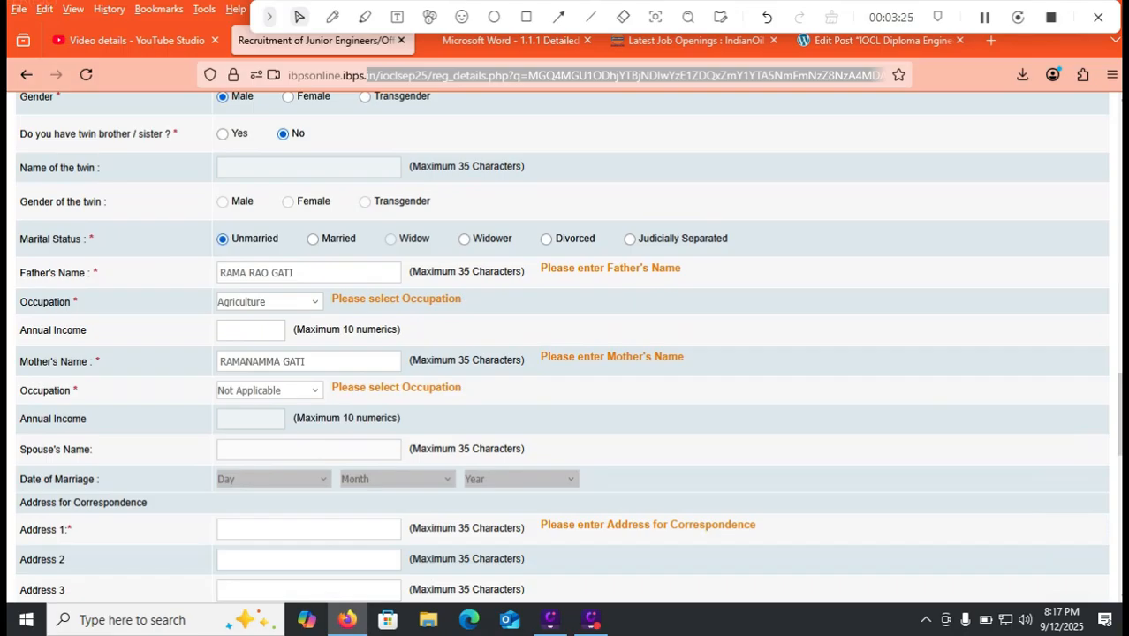
- Change the mother's occupation to Any Other, described as HOUSE WIFE
click(270, 390)
key(Return)
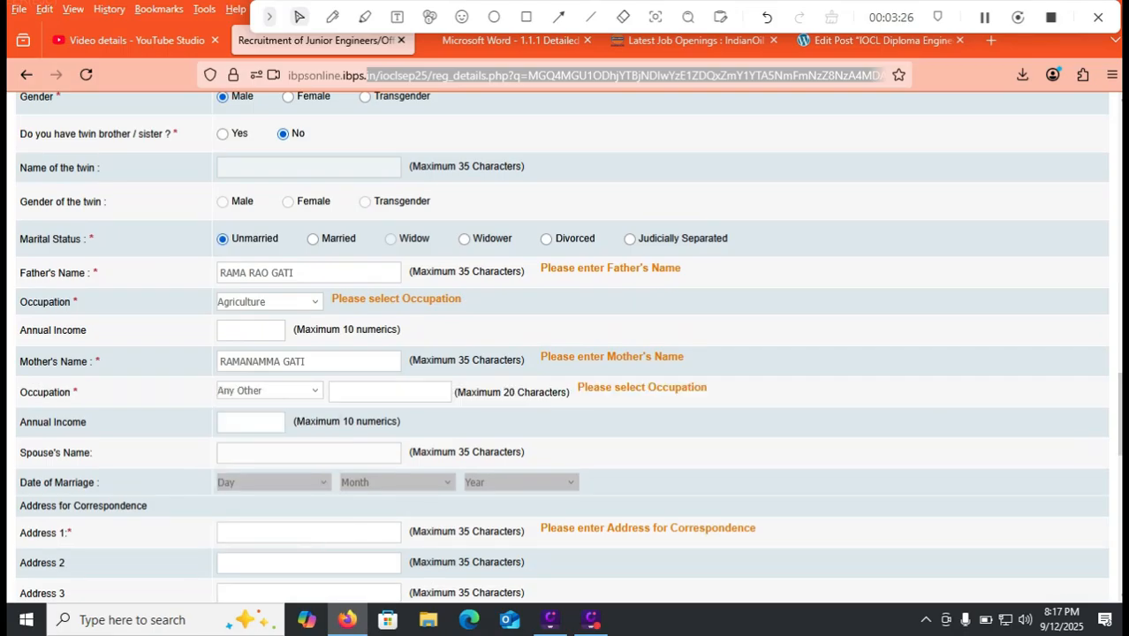
text(HOUSE WIFE)
scroll(565, 353, down, 3)
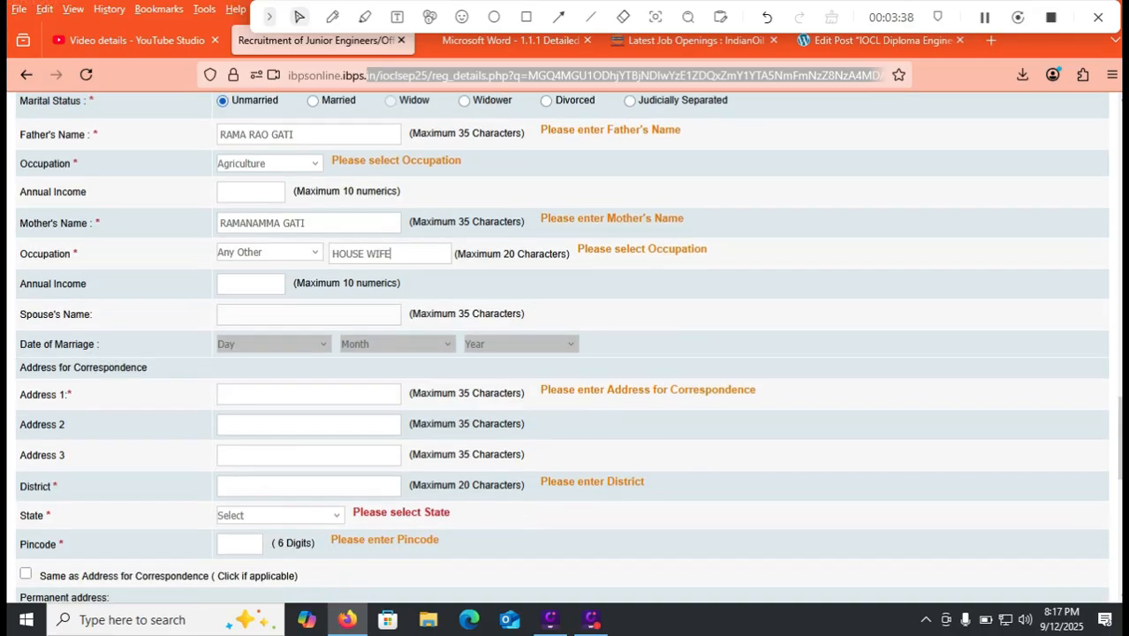
- Enter correspondence district TIRUPATI and state ANDHRA PRADESH
click(283, 394)
click(283, 486)
text(TIRUPATI)
click(278, 515)
click(267, 143)
click(240, 544)
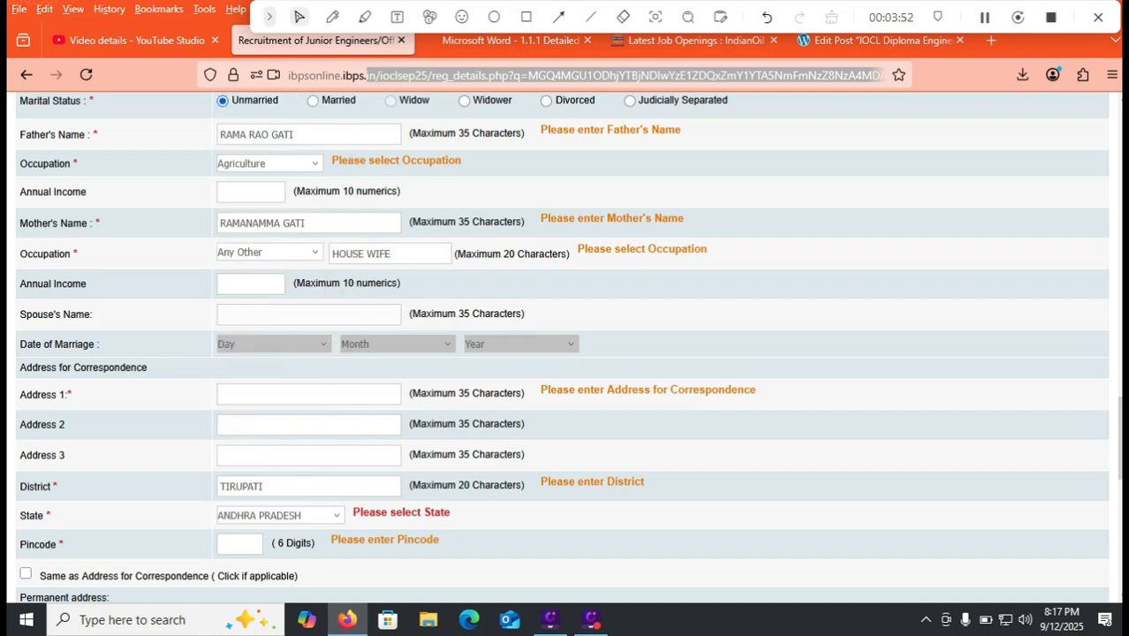
- Make the permanent address same as correspondence and invoice GST to the correspondence address
scroll(565, 348, down, 6)
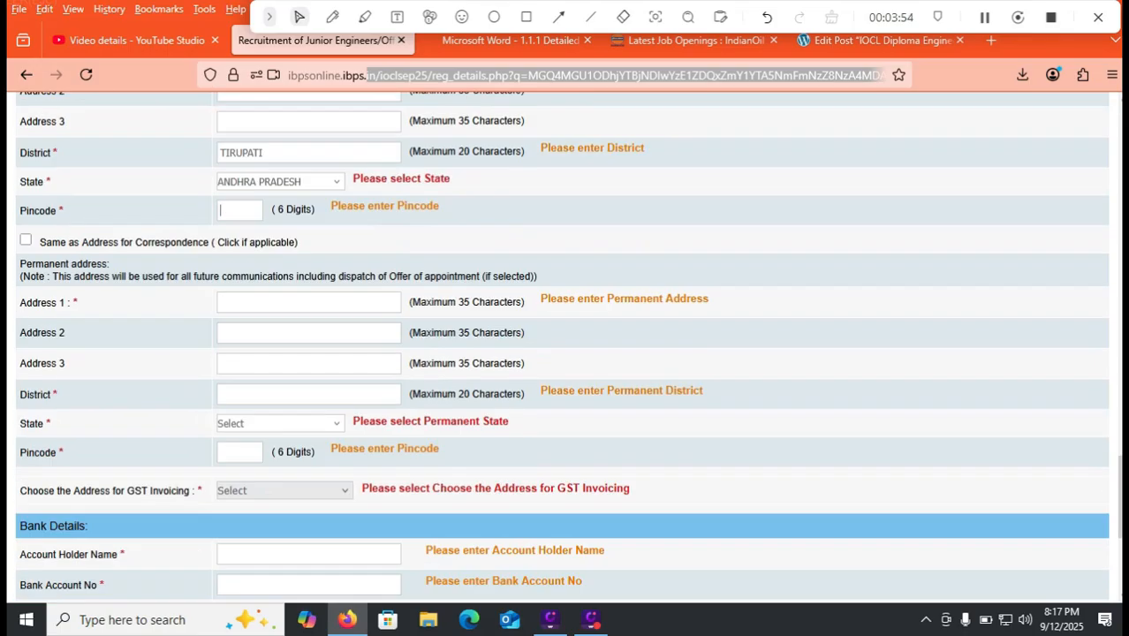
click(25, 240)
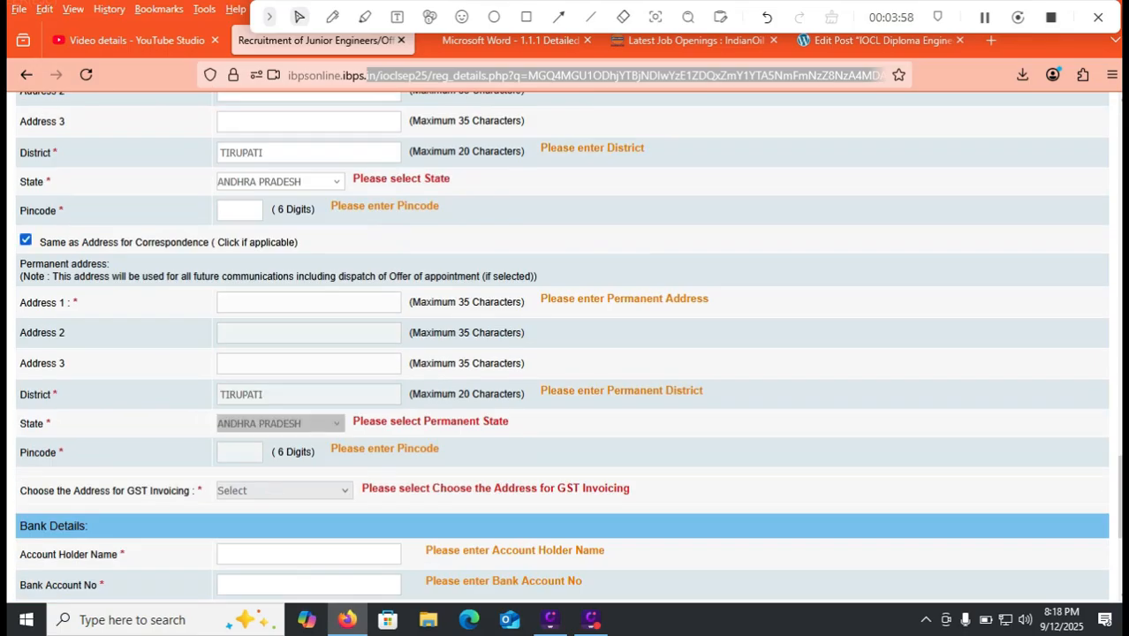
click(282, 490)
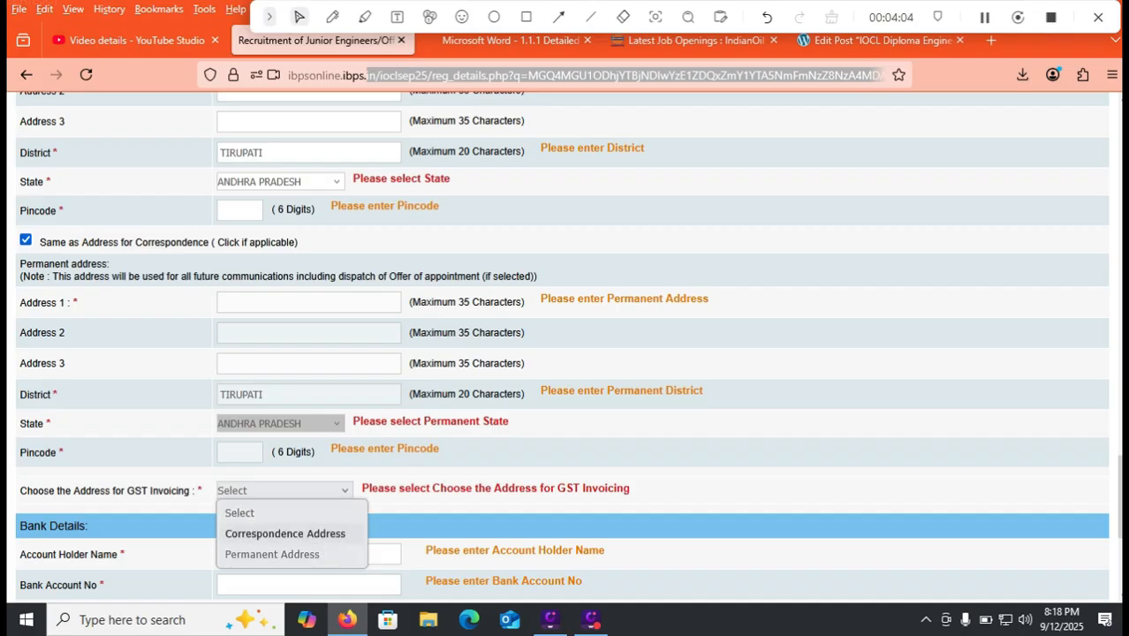
click(285, 534)
- Set the bank account type to Savings Account
scroll(562, 348, down, 3)
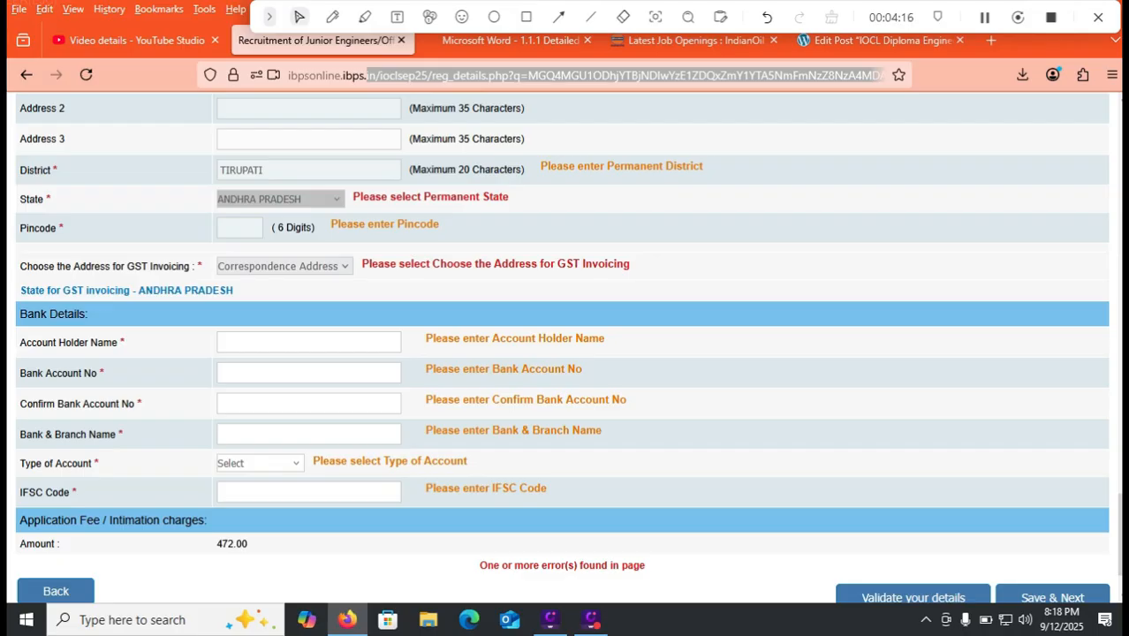
click(258, 463)
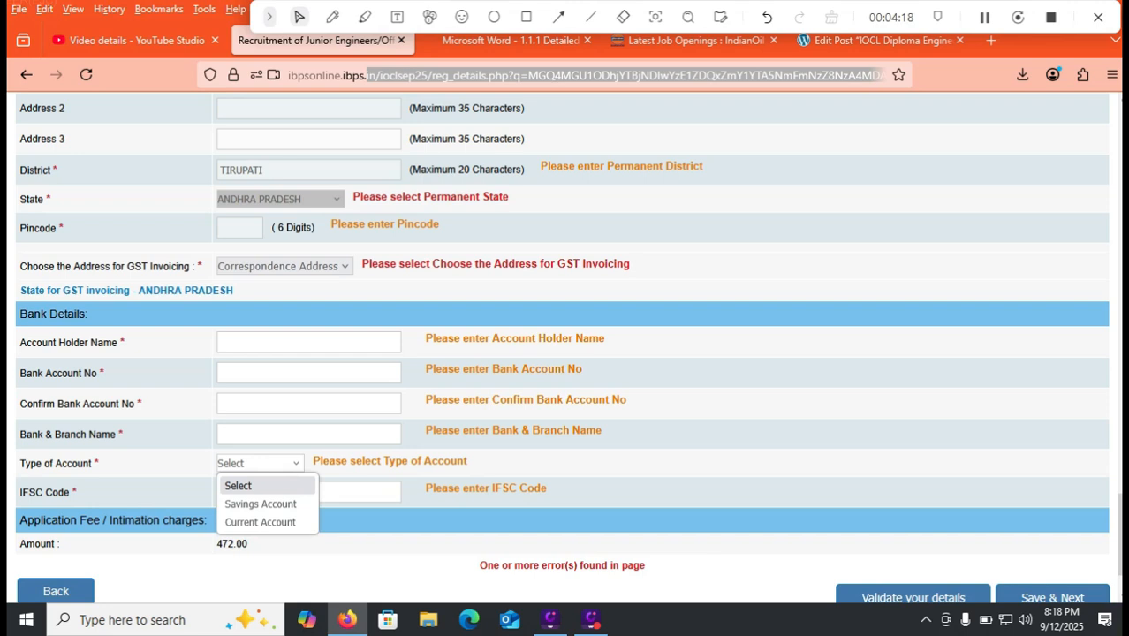
click(261, 504)
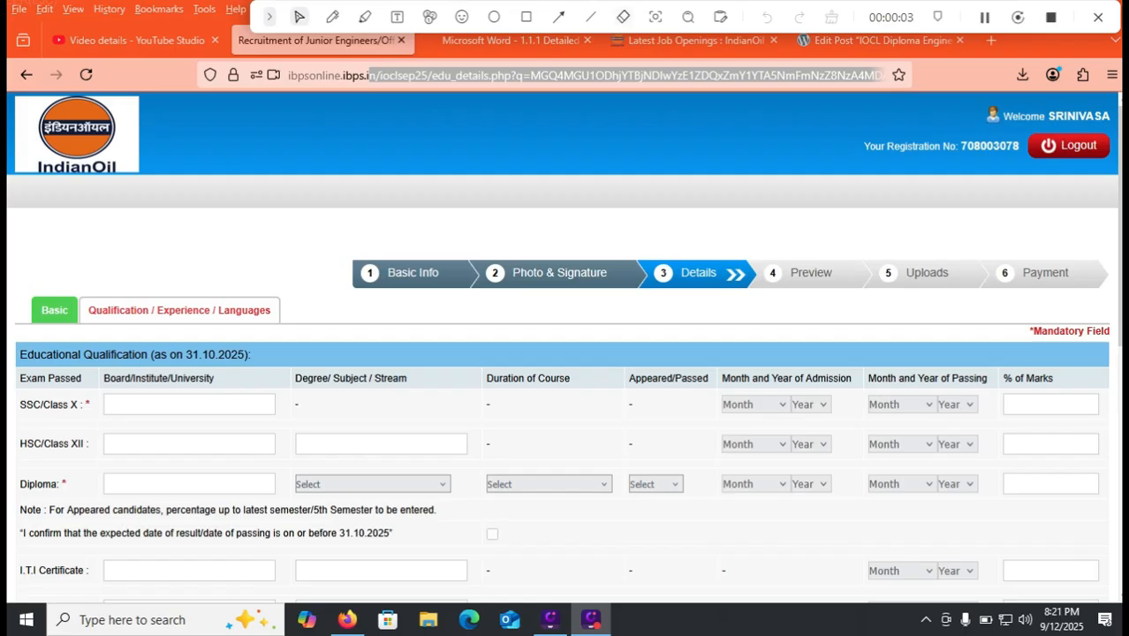
- Switch to the IOCL notification PDF showing the diploma qualification requirements
drag(368, 75, 523, 75)
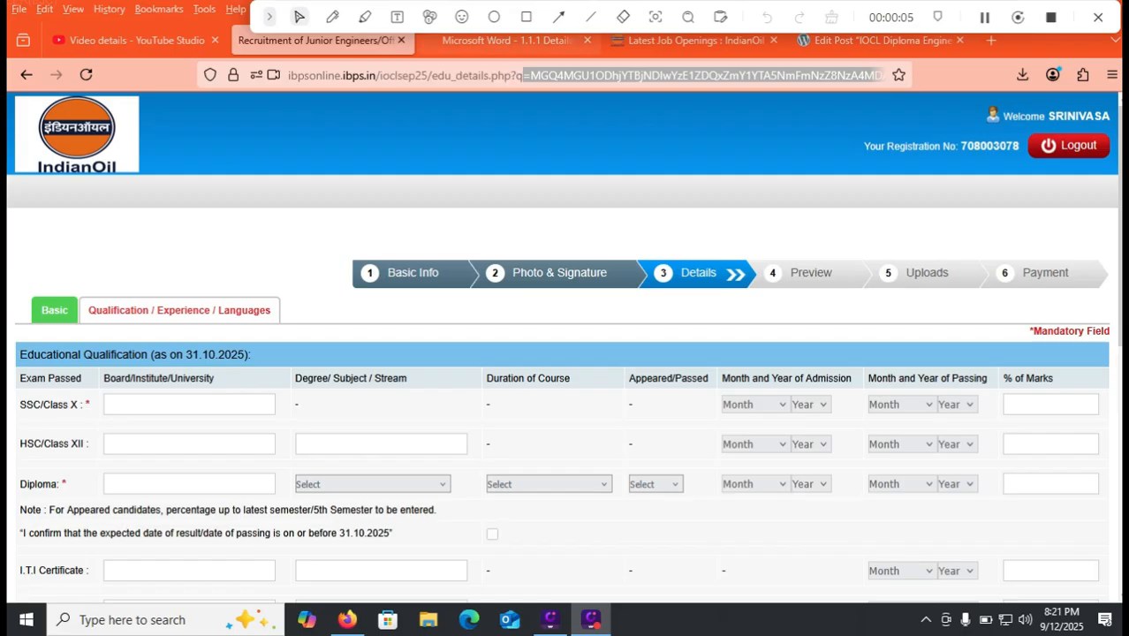
click(506, 41)
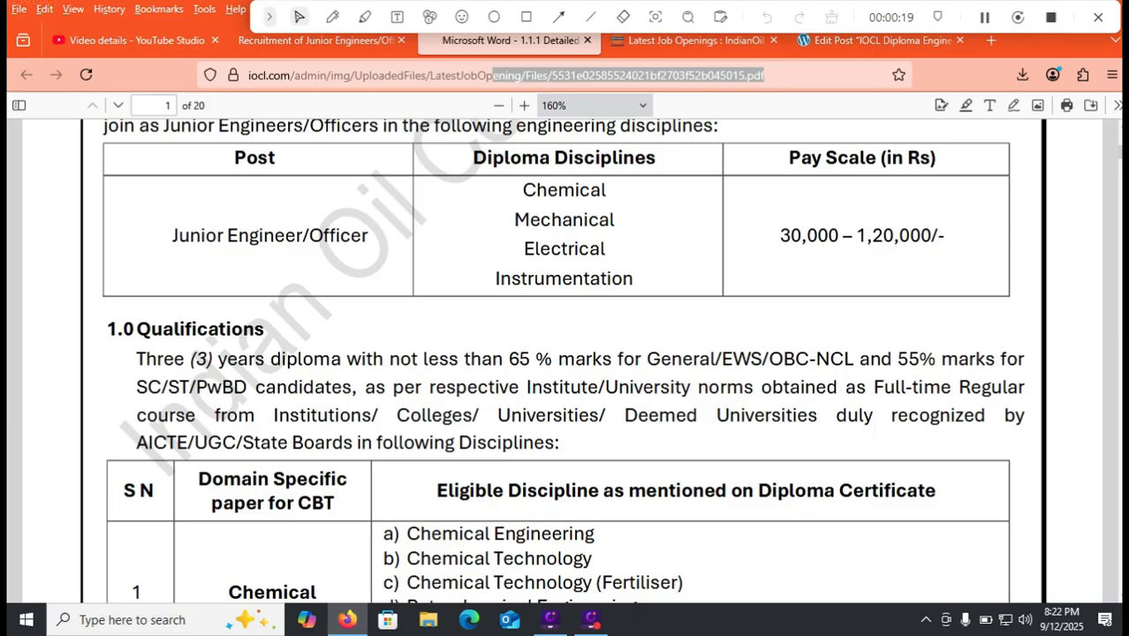
- Scroll the notification PDF to the page 2 diploma disciplines table, then go back to the education form
scroll(565, 353, down, 2)
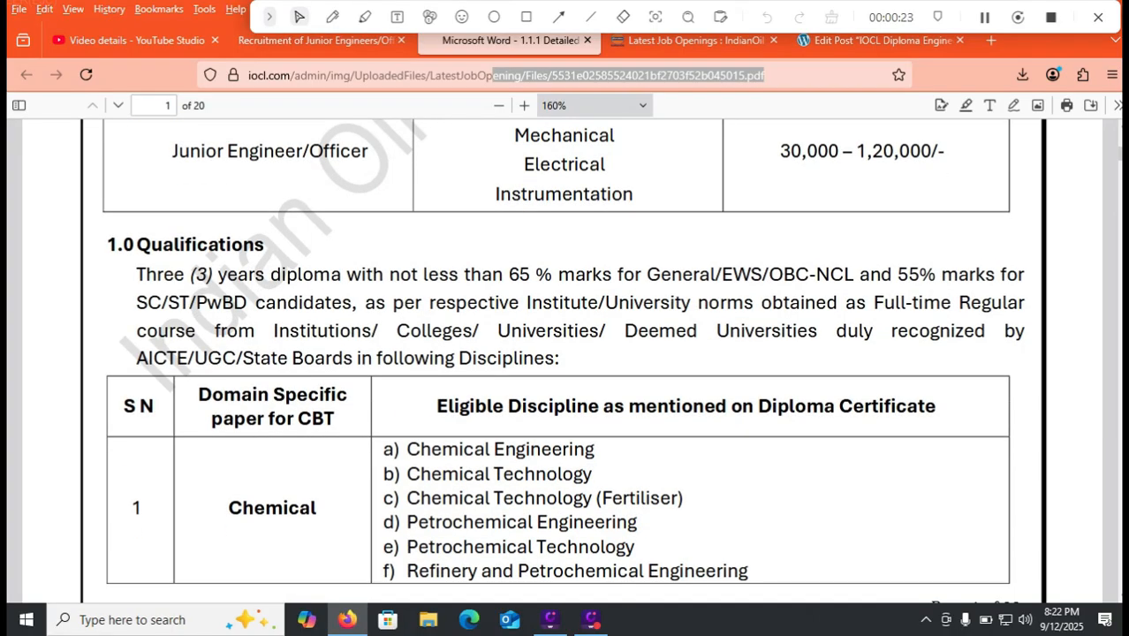
scroll(561, 354, down, 5)
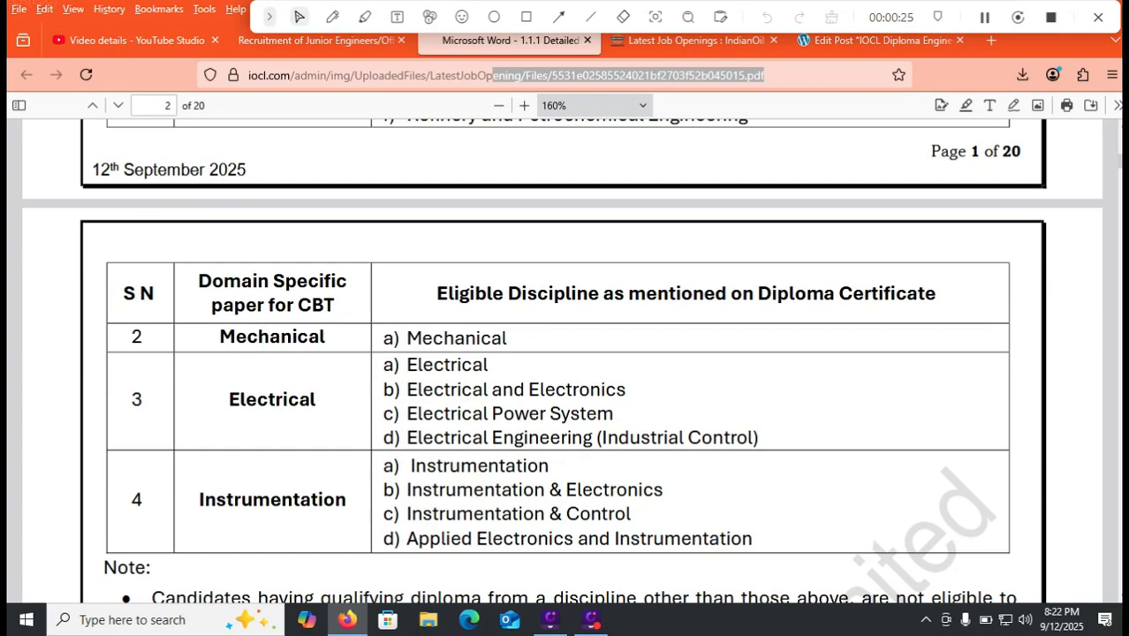
drag(493, 76, 342, 76)
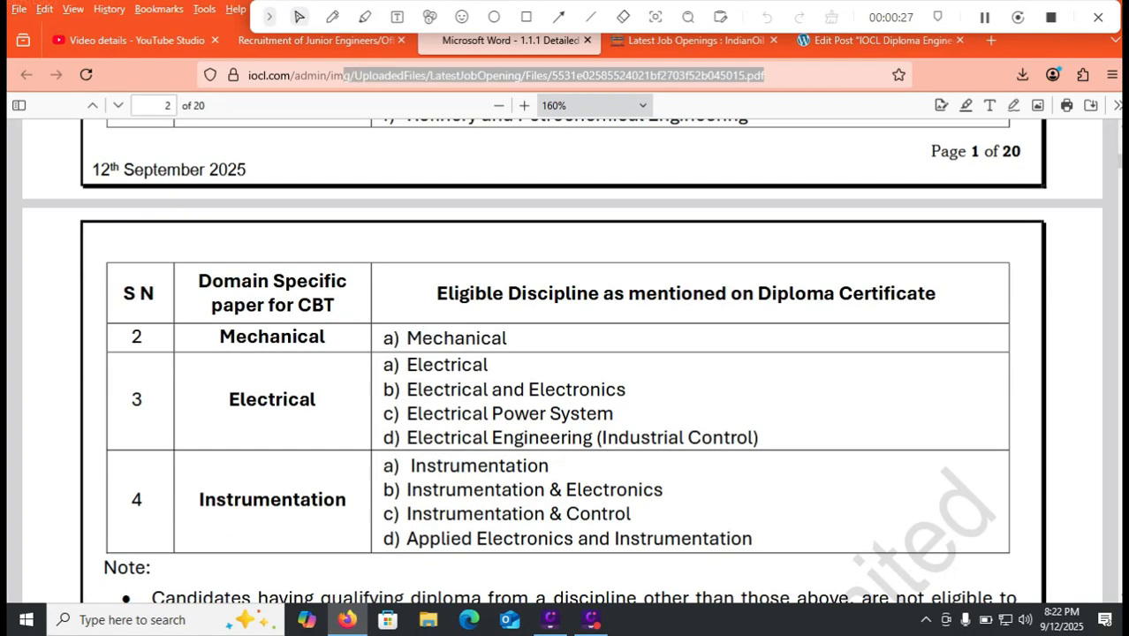
click(317, 40)
drag(880, 76, 321, 75)
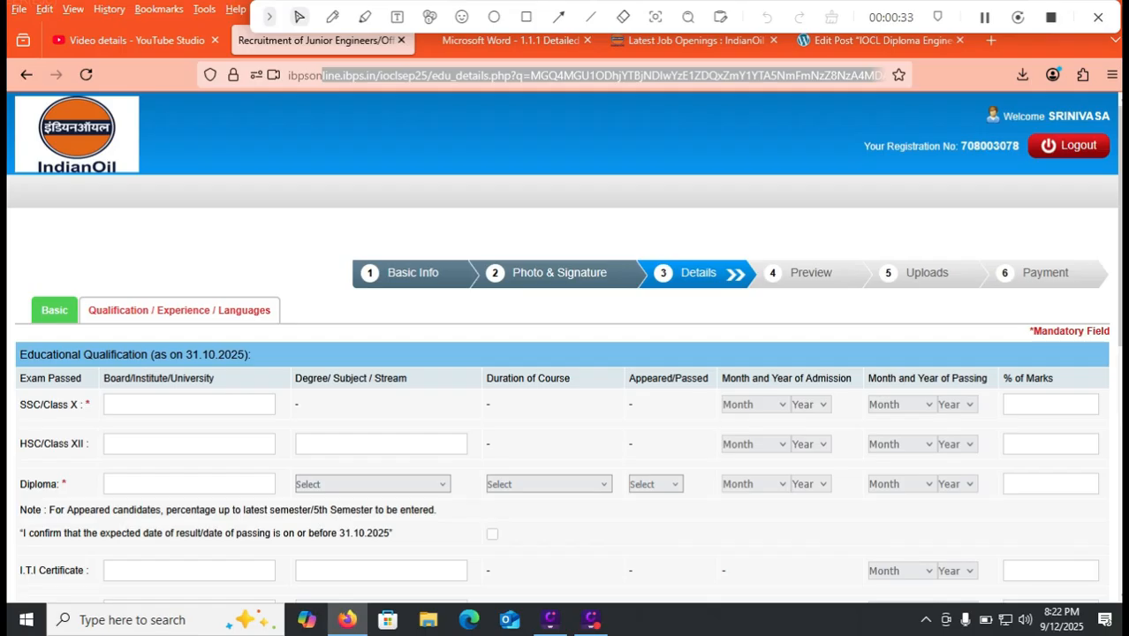
- Enter Class X board CBSE, admission January 2015 and passing month December
scroll(565, 221, down, 1)
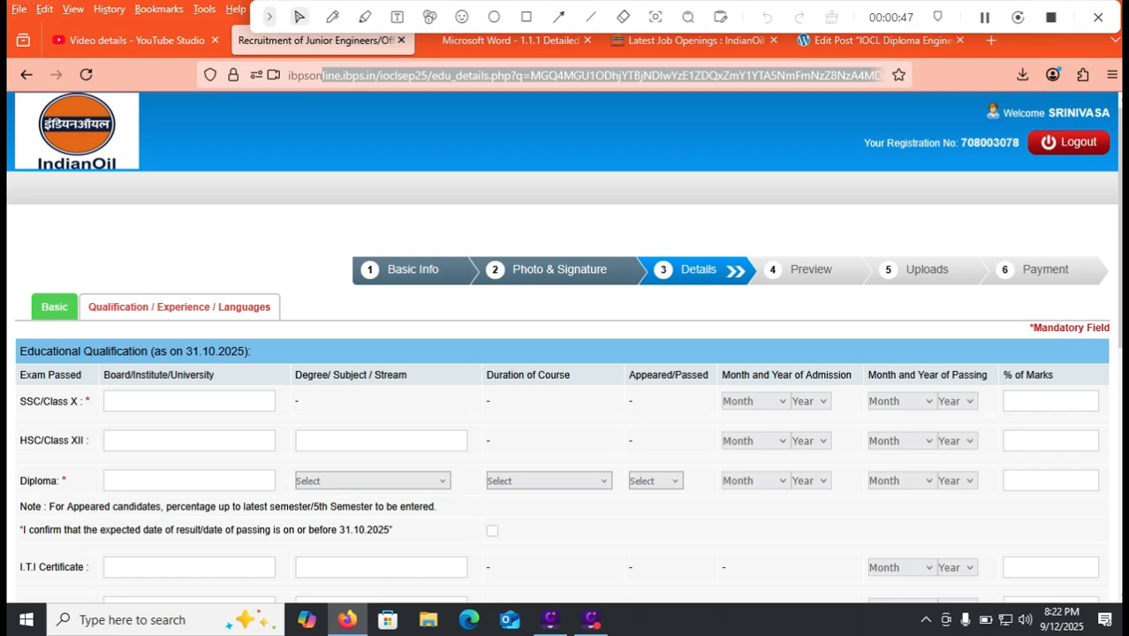
click(177, 401)
text(CBSE)
click(754, 401)
click(746, 150)
click(810, 401)
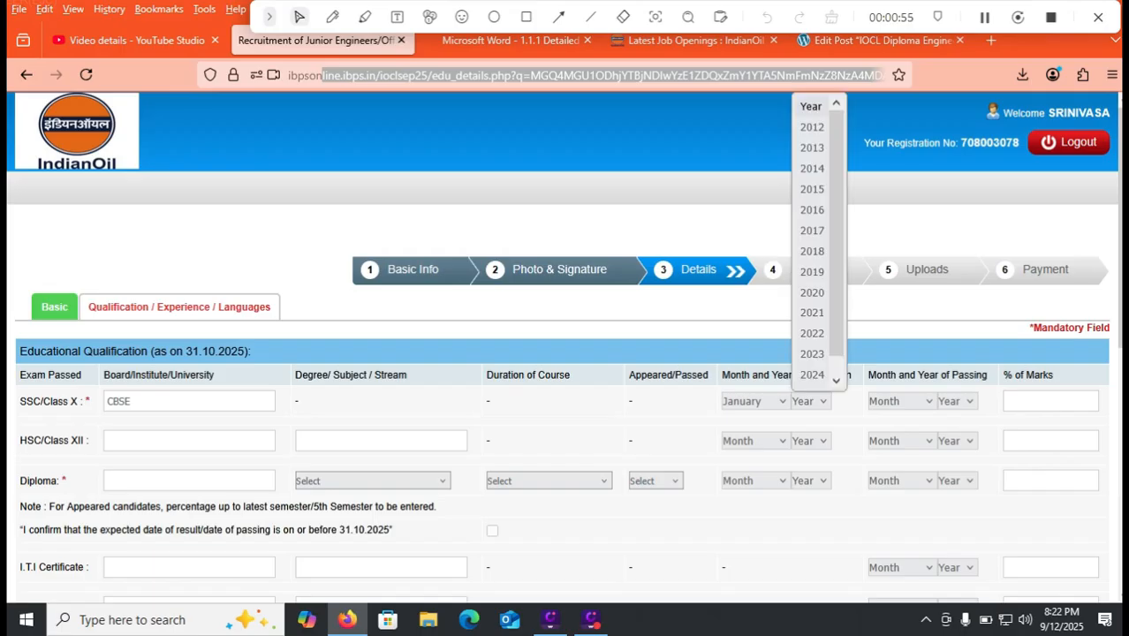
click(812, 189)
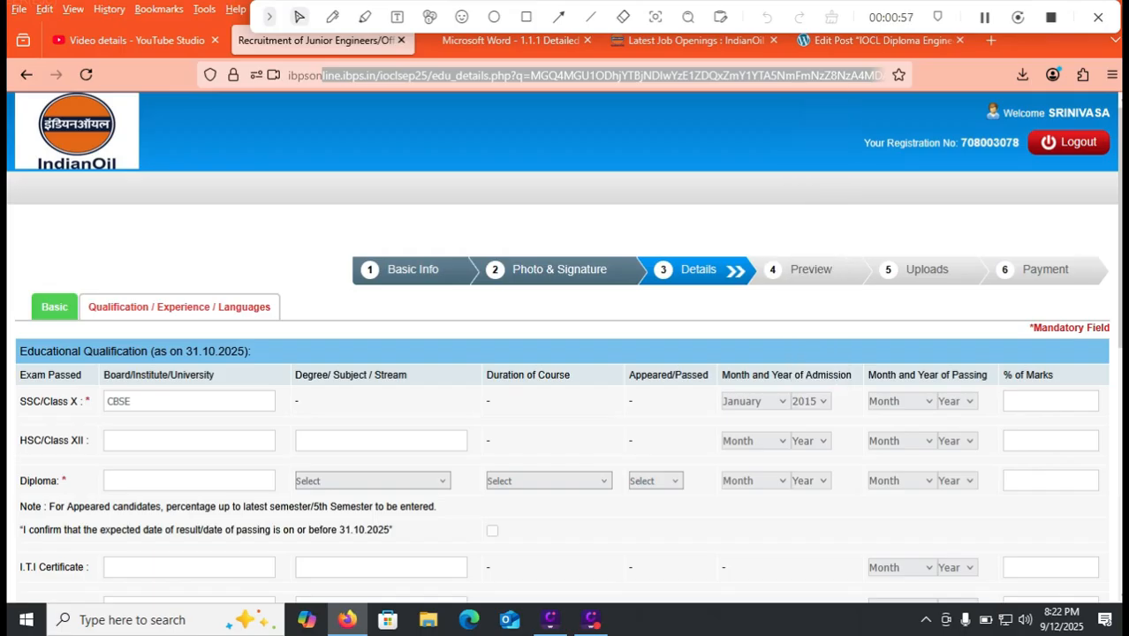
click(901, 401)
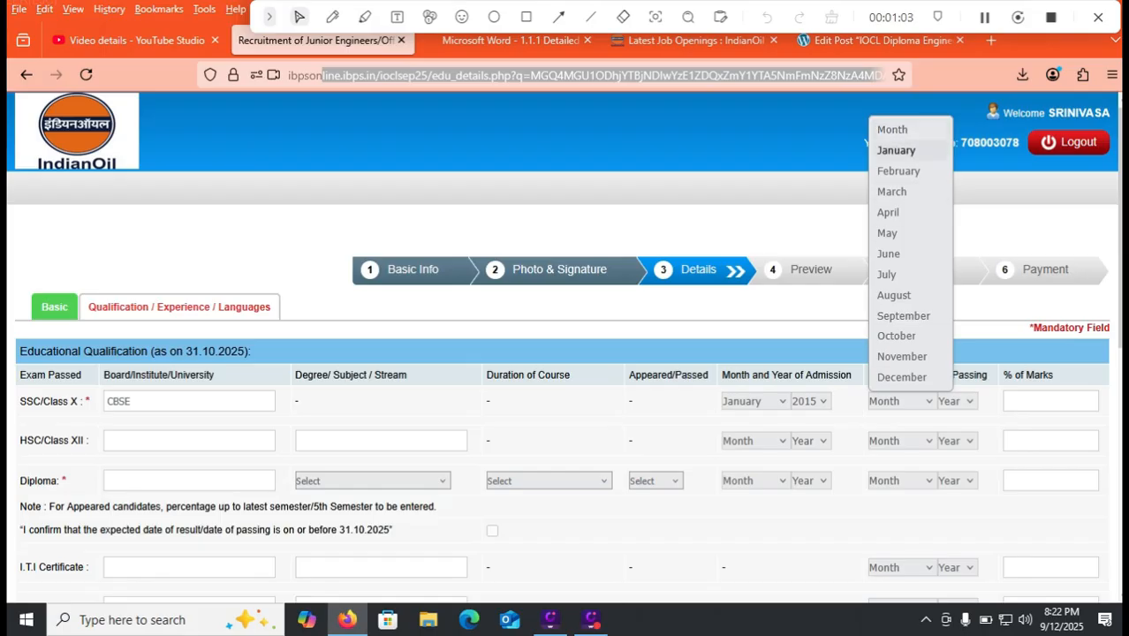
click(897, 151)
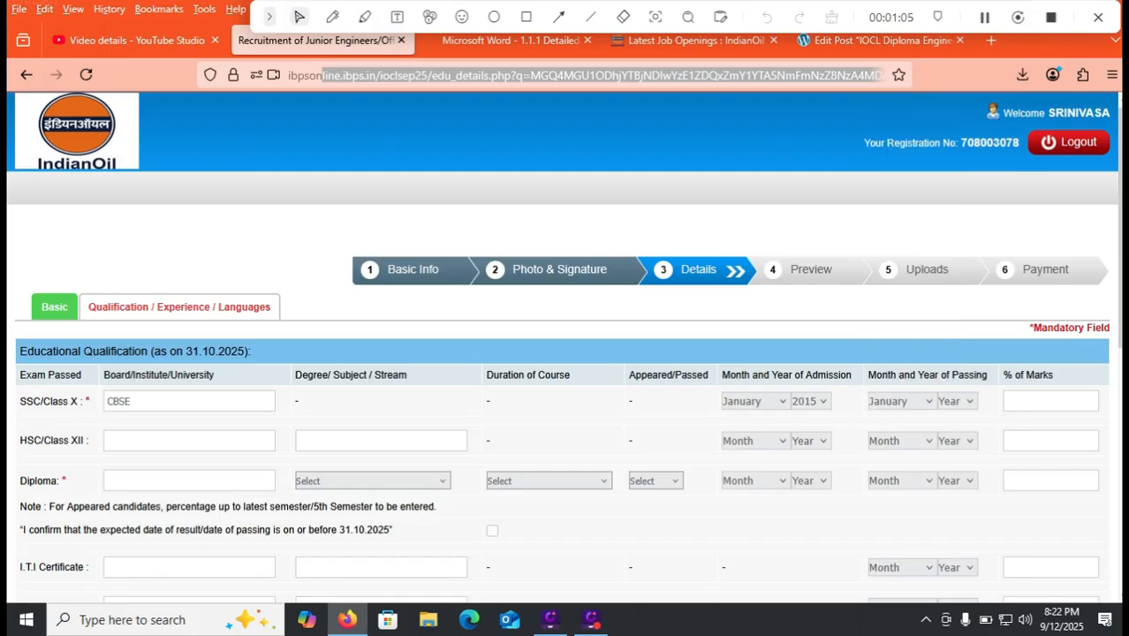
click(899, 401)
click(899, 374)
click(957, 401)
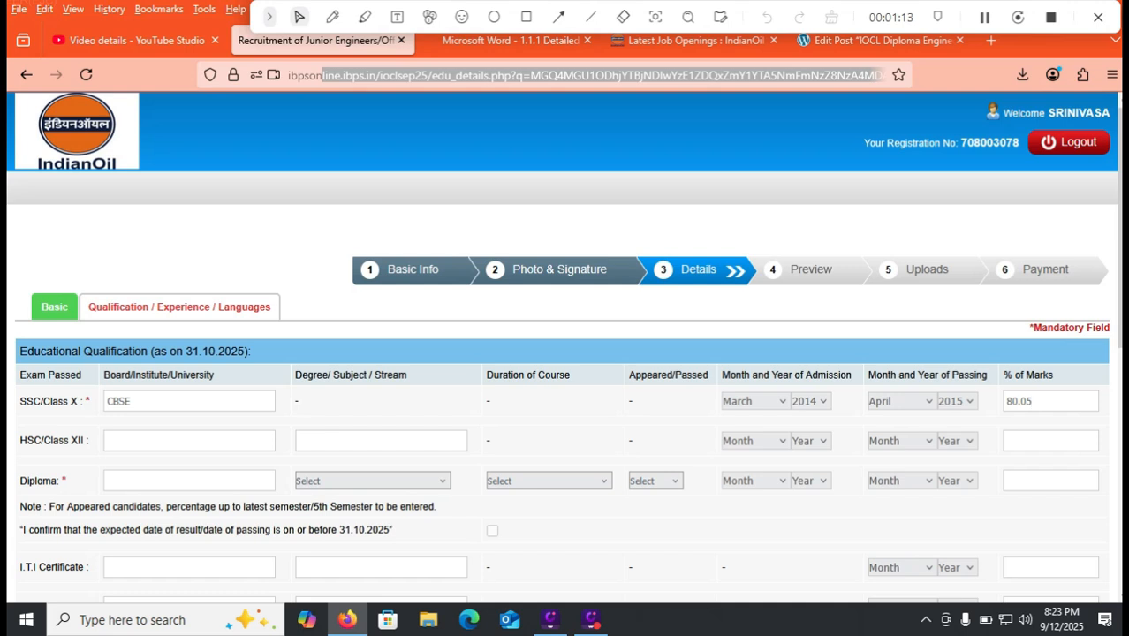
- Enter Class XII board APBIE and begin typing the stream 'PHYSIC'
click(132, 440)
text(APBIE)
key(Tab)
text(PHYSIC)
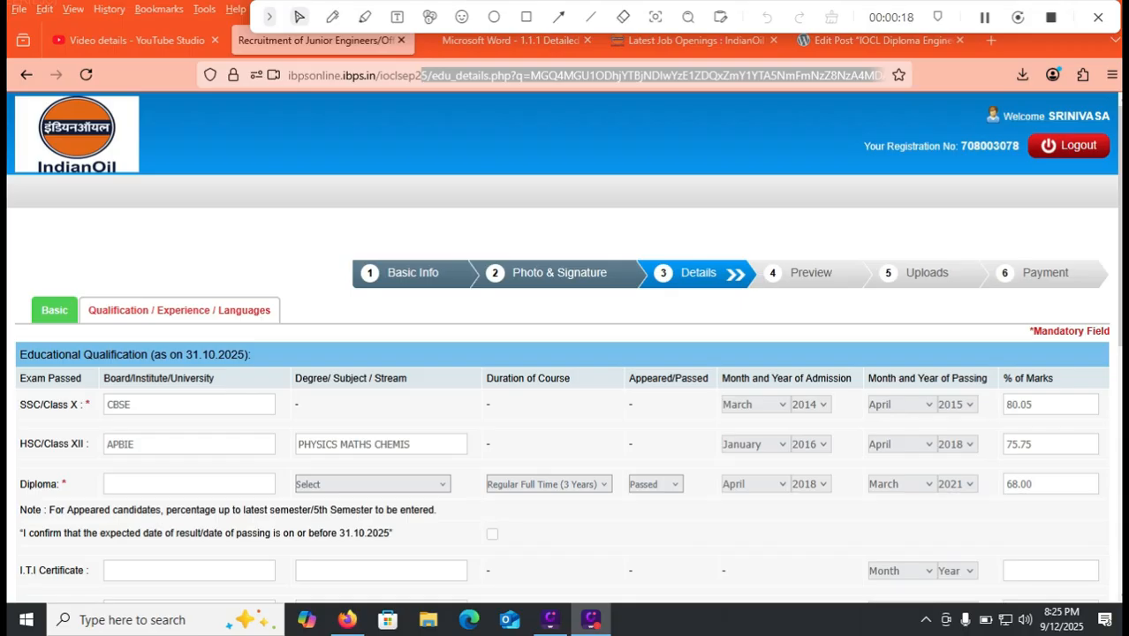
- Browse the Electrical and Electrical and Electronics diploma stream options unselected, then switch to the notification PDF
click(373, 484)
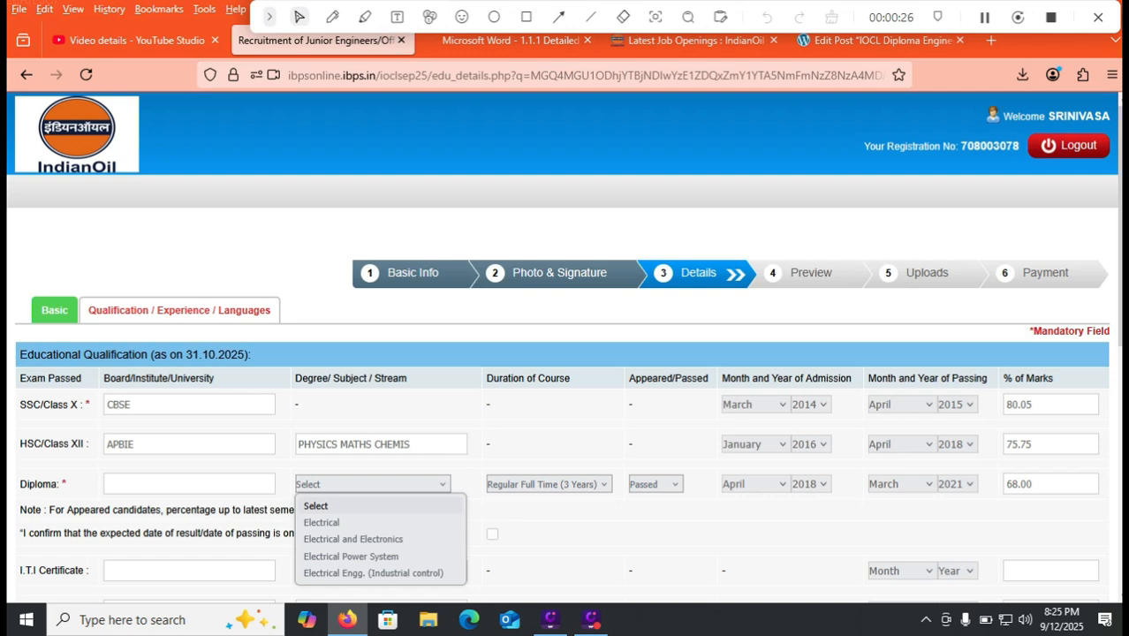
key(Down)
key(Down)
key(Up)
key(Down)
click(512, 41)
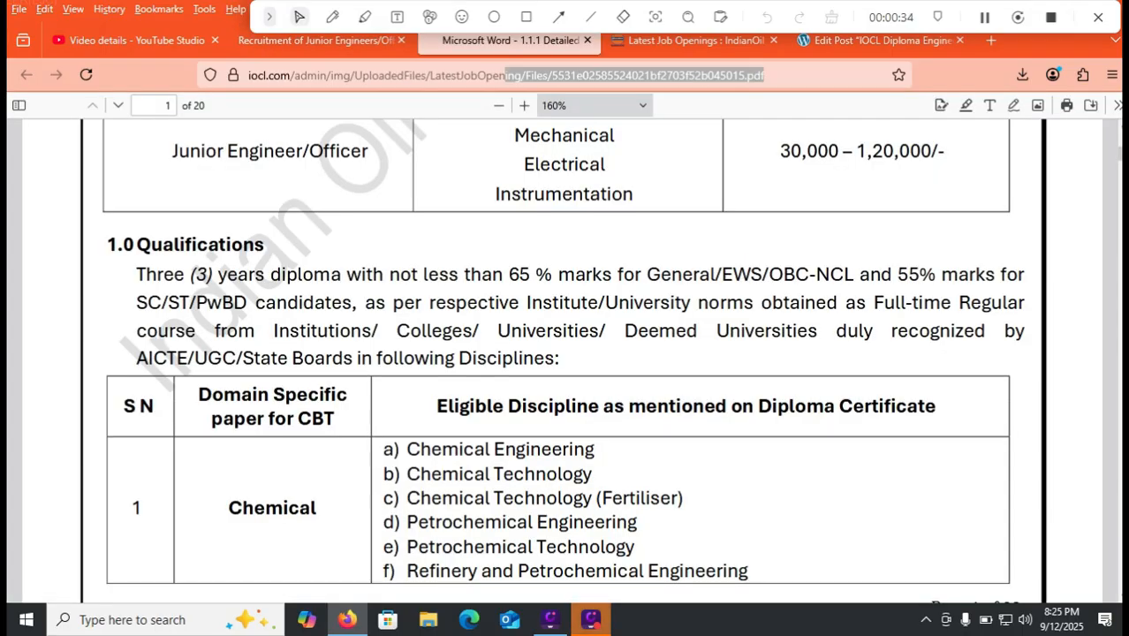
- Scroll to the page 2 Electrical discipline list, then return to the application form
scroll(561, 361, down, 5)
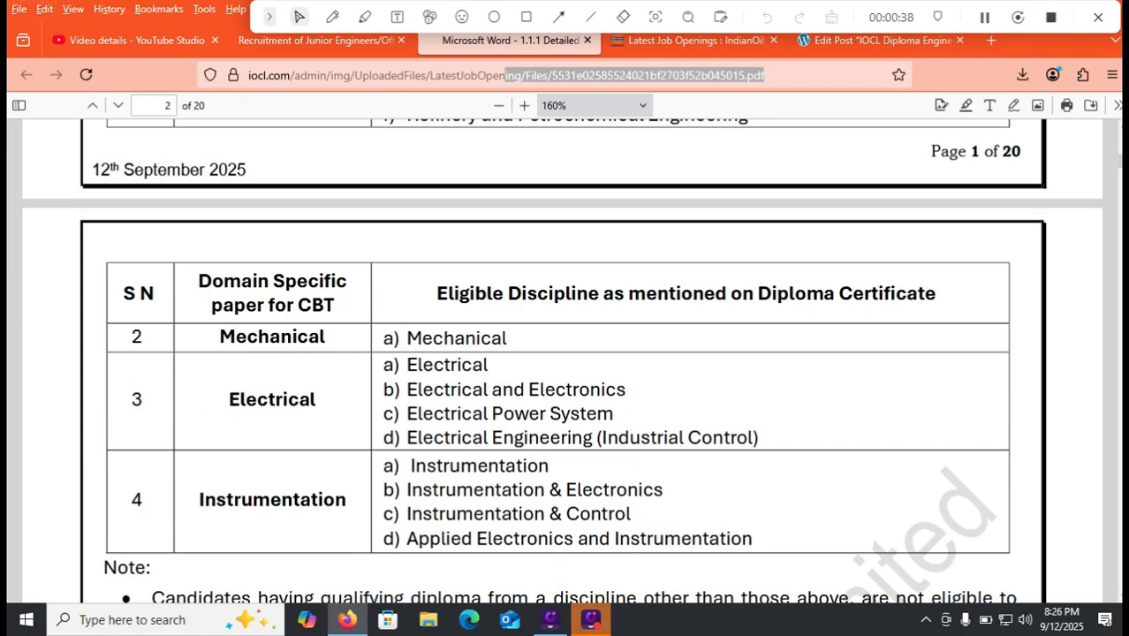
click(306, 41)
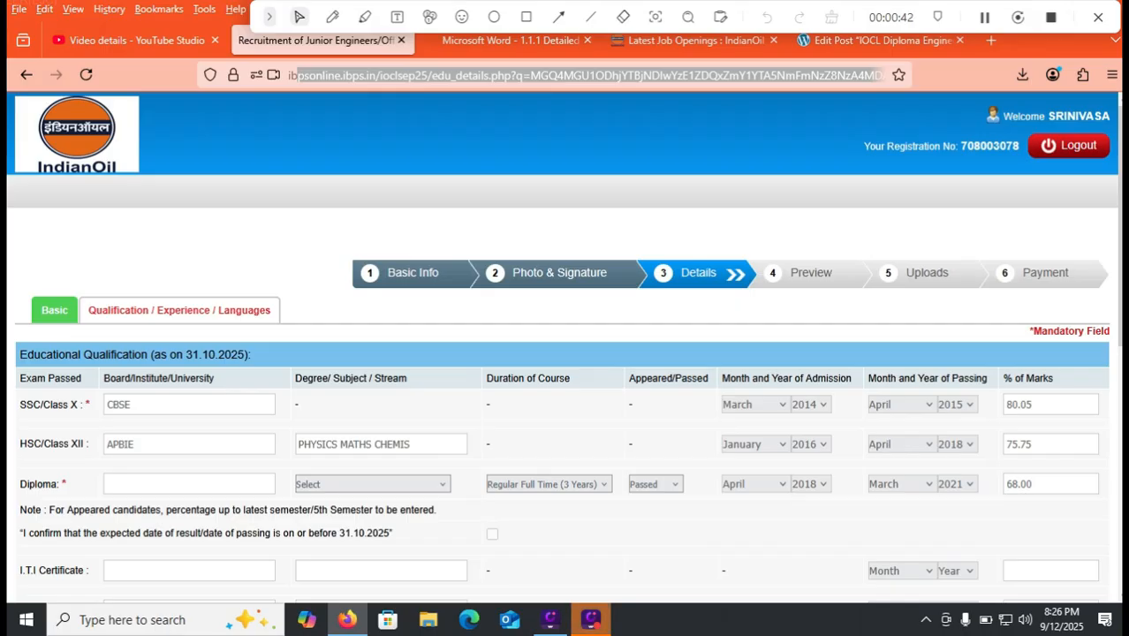
- Keep the diploma duration at Regular Full Time (3 Years) and status at Passed
click(549, 484)
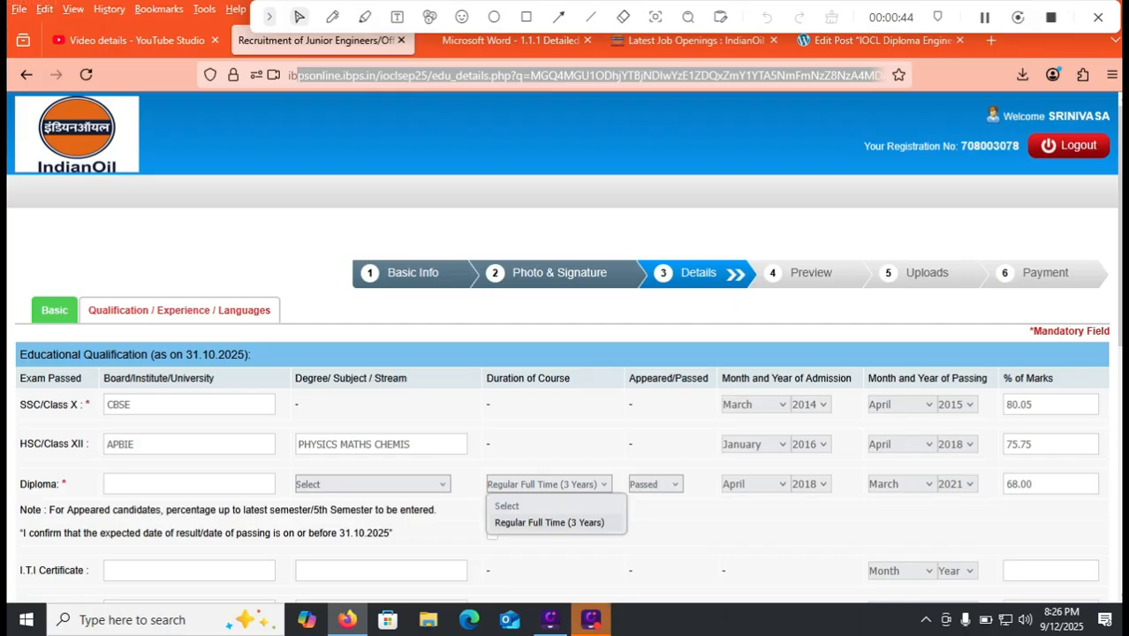
click(549, 522)
click(654, 484)
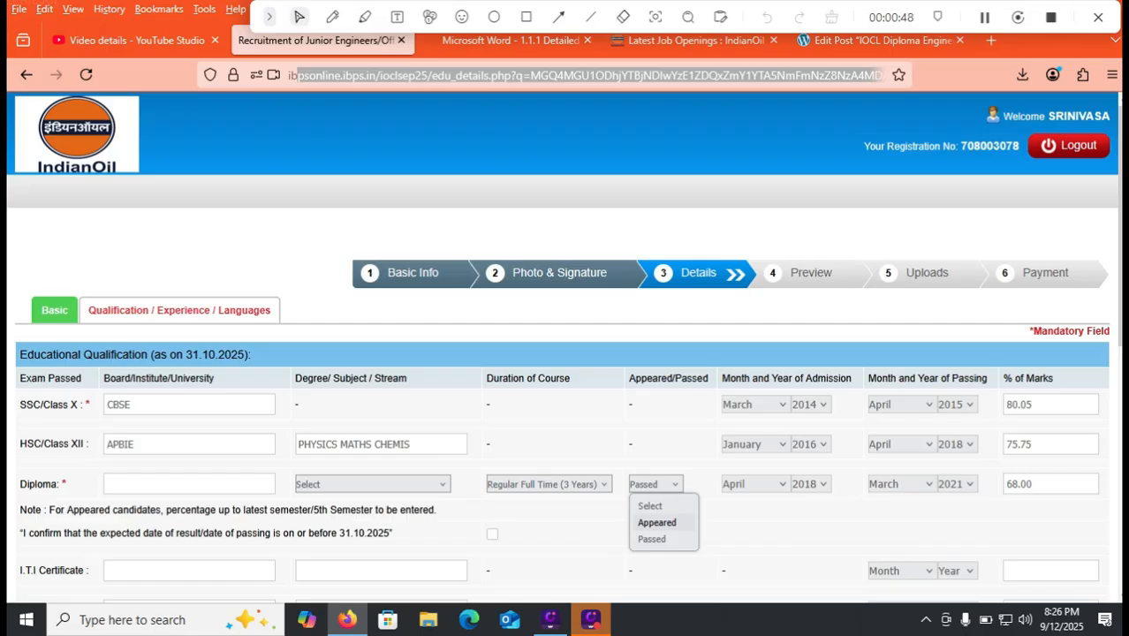
click(651, 539)
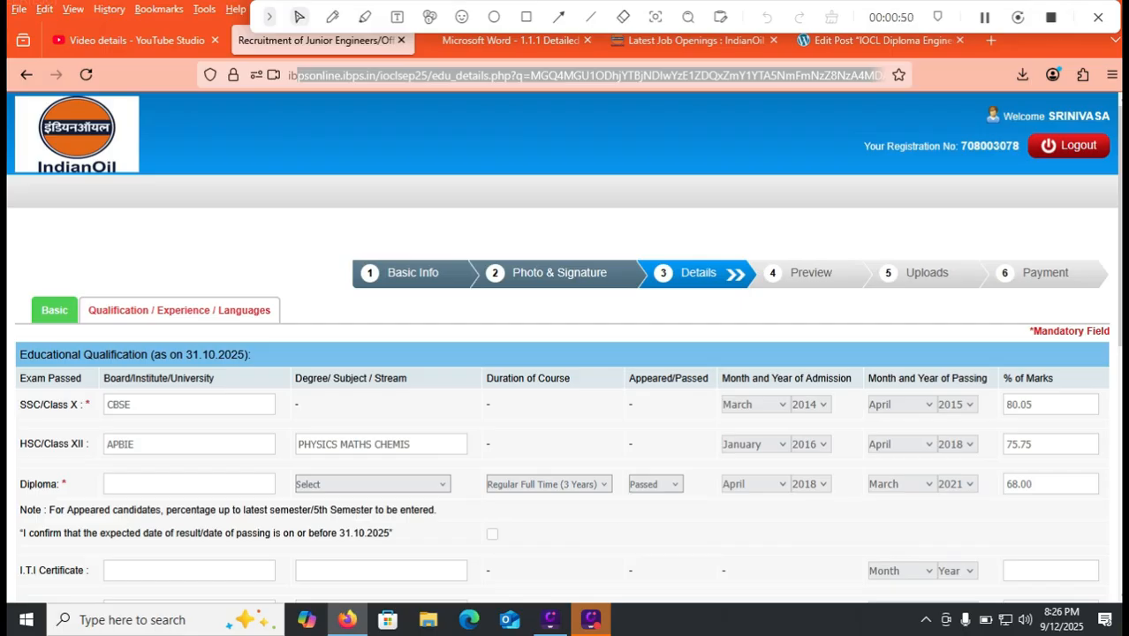
- Switch to the notification PDF and scroll up to its Qualifications section
drag(881, 76, 427, 65)
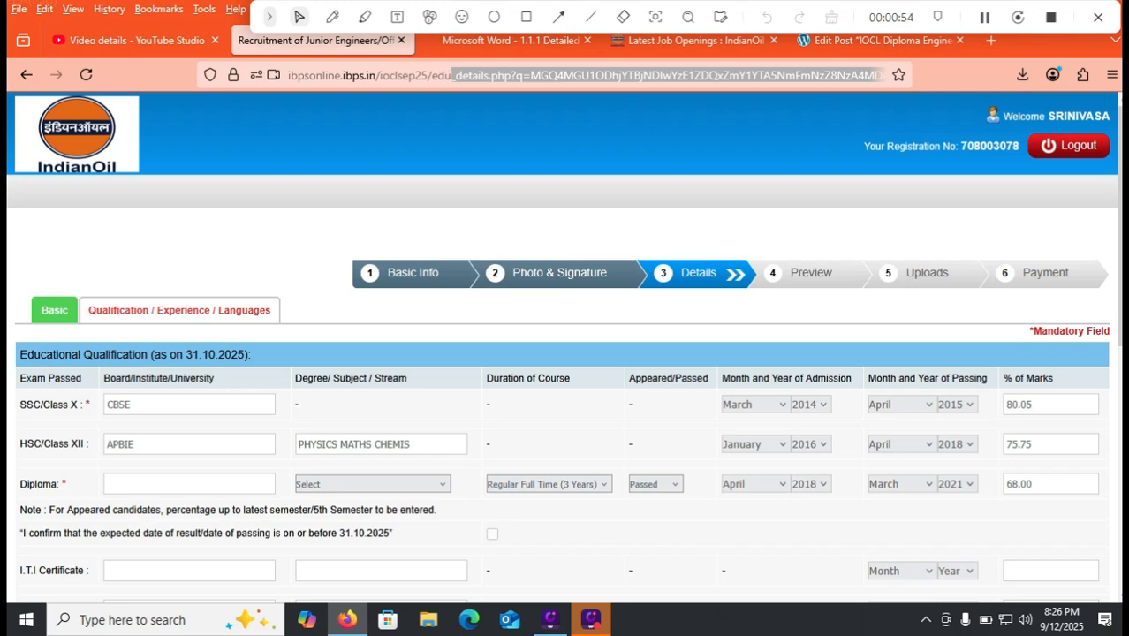
click(505, 40)
drag(777, 76, 542, 76)
scroll(560, 360, up, 5)
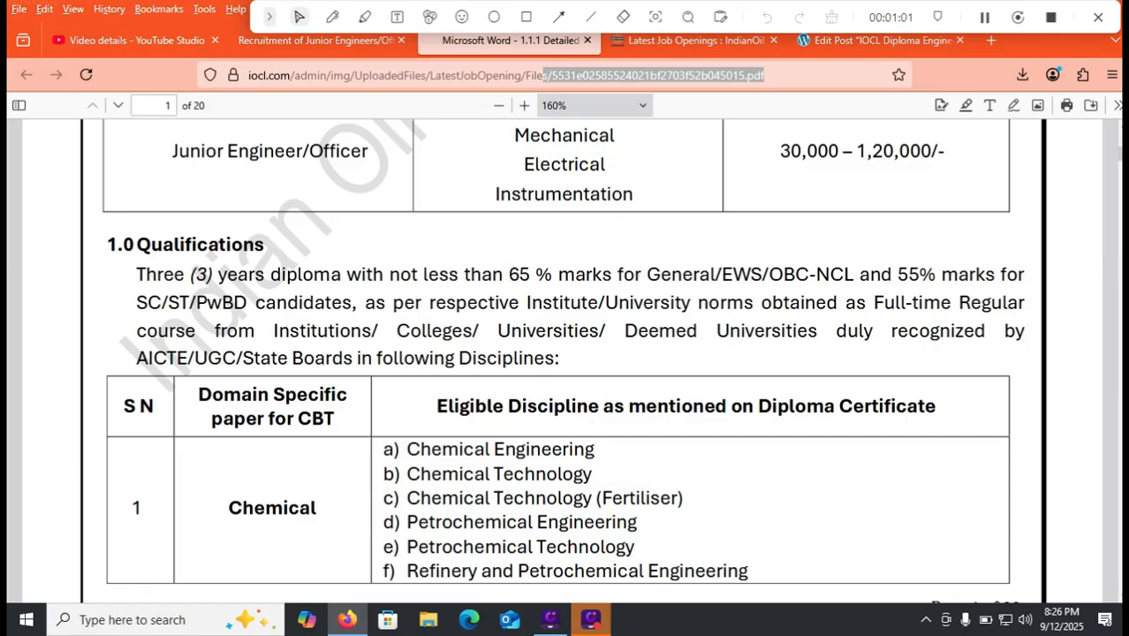
- Return from the PDF to the IBPS Online Educational Qualification form
click(353, 40)
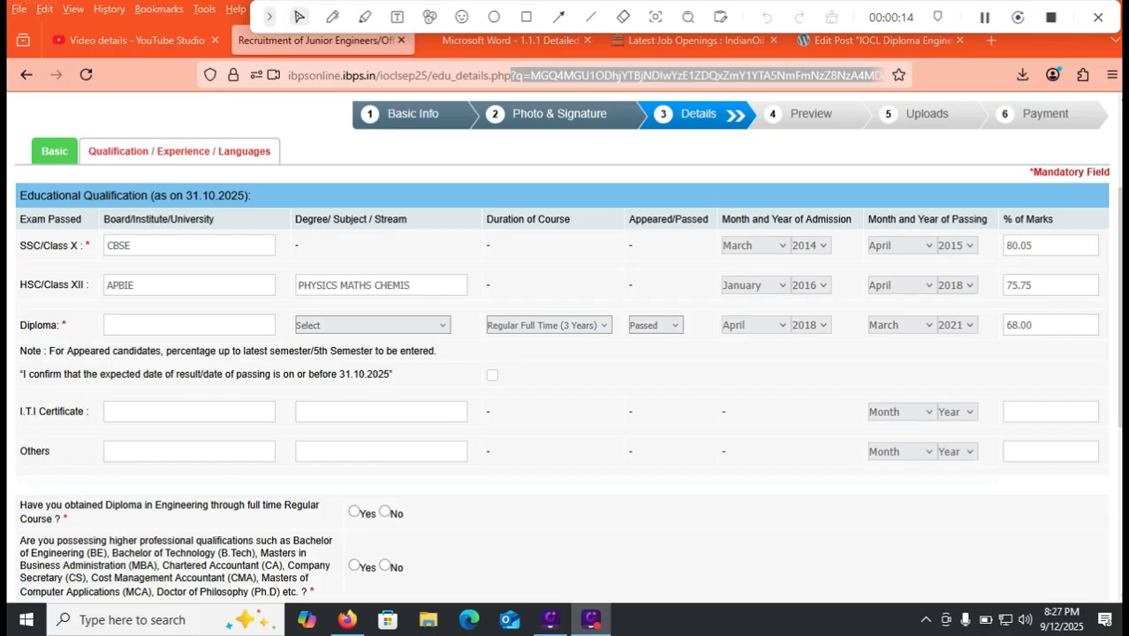
- Answer Yes to the full-time regular Diploma question and No to higher professional qualifications
click(583, 388)
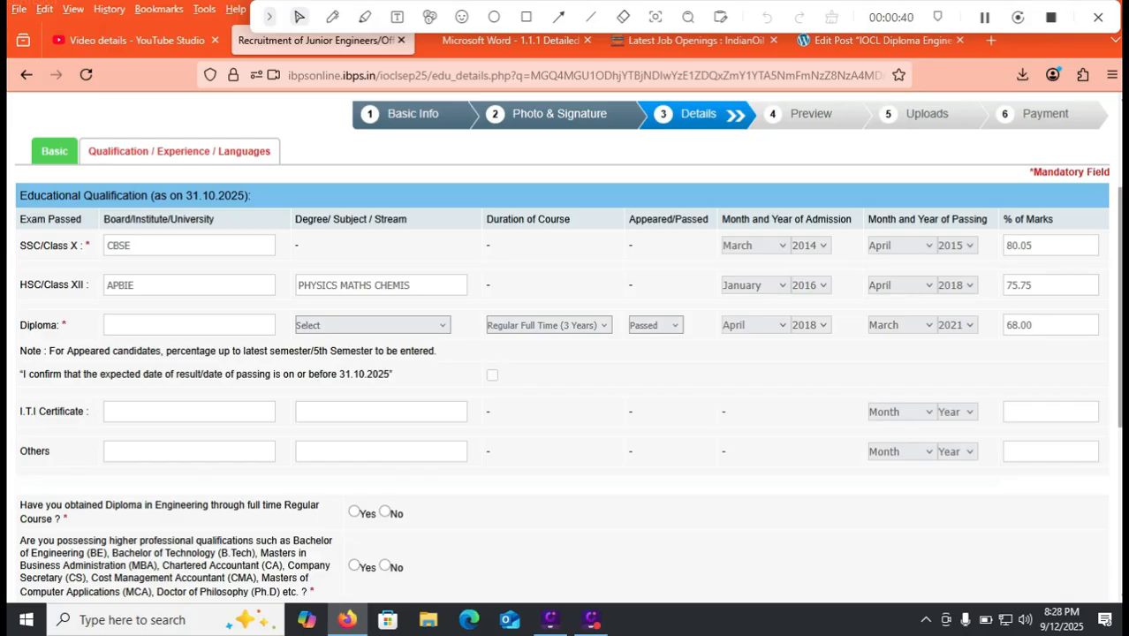
scroll(565, 354, down, 1)
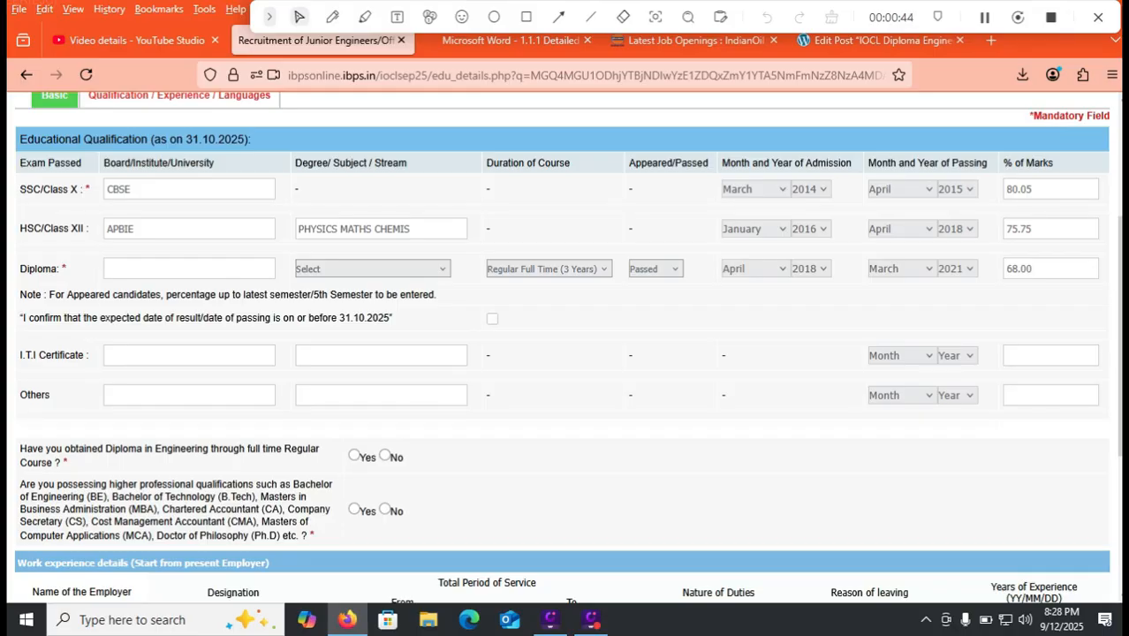
click(354, 456)
drag(1119, 335, 1119, 386)
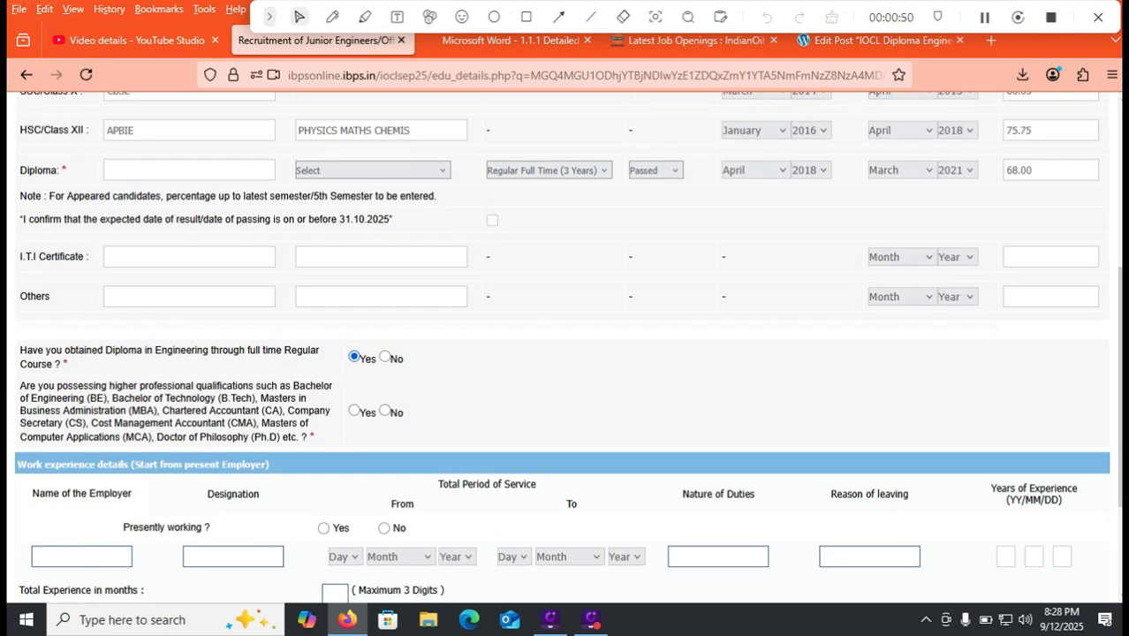
click(385, 410)
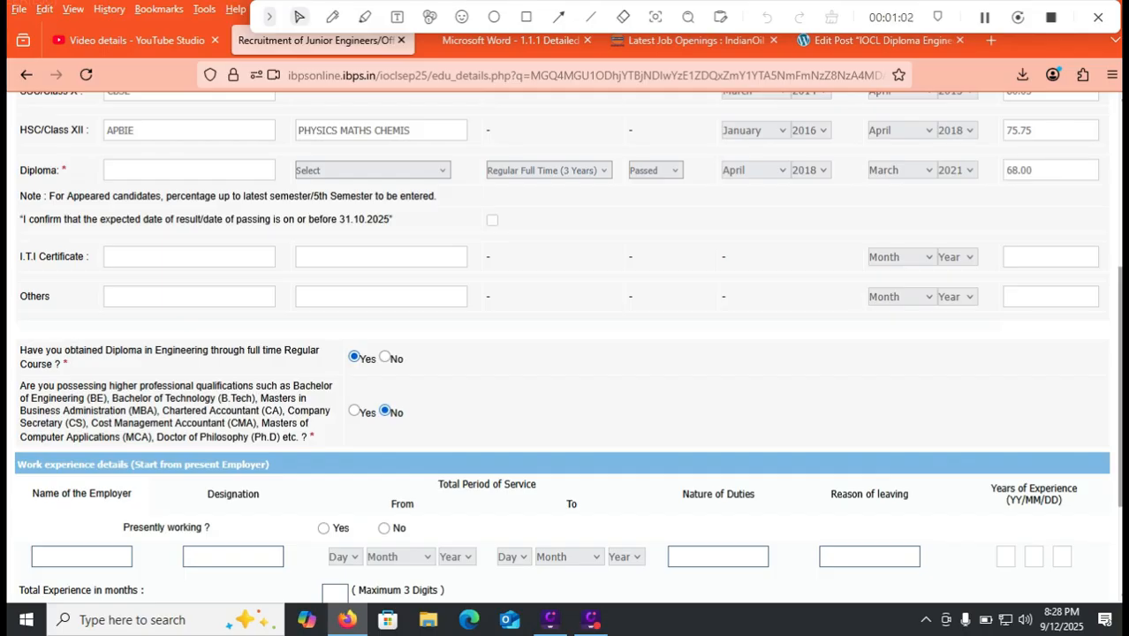
- Scroll to the form's bottom, then view the advertisement PDF's page 2 eligibility notes
scroll(565, 354, down, 1)
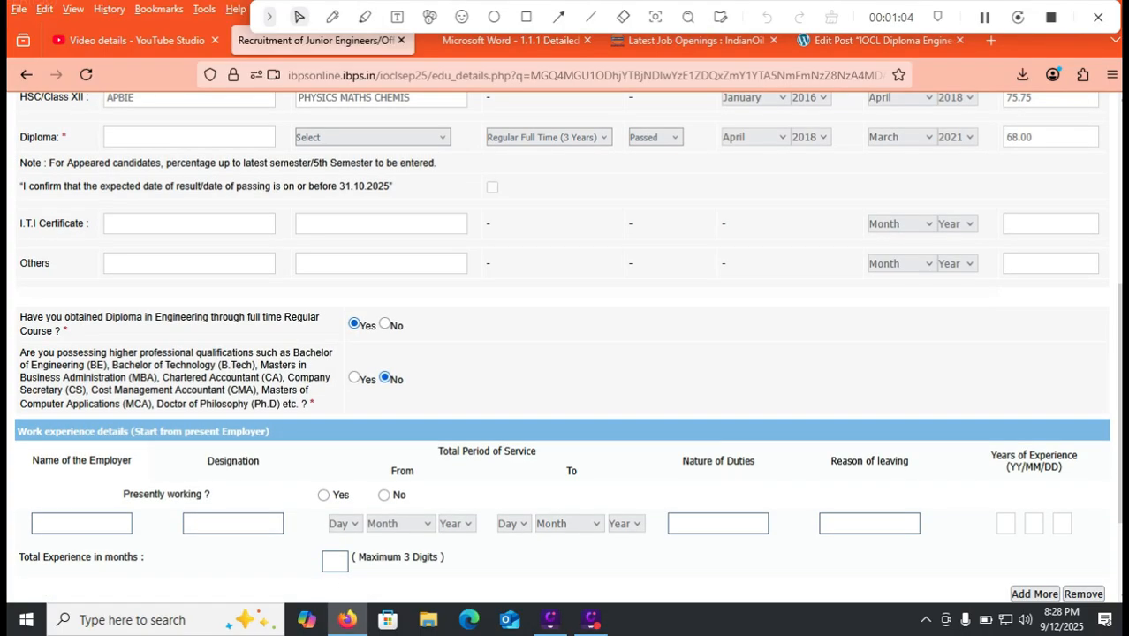
scroll(565, 353, down, 3)
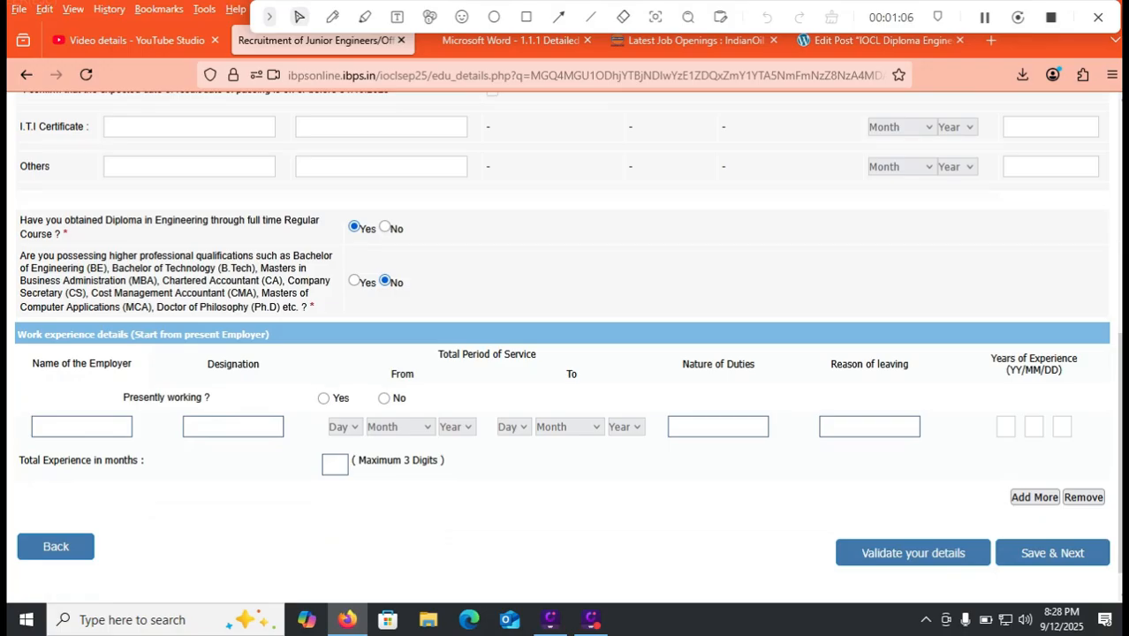
key(ctrl+Tab)
scroll(565, 353, down, 5)
scroll(566, 353, down, 8)
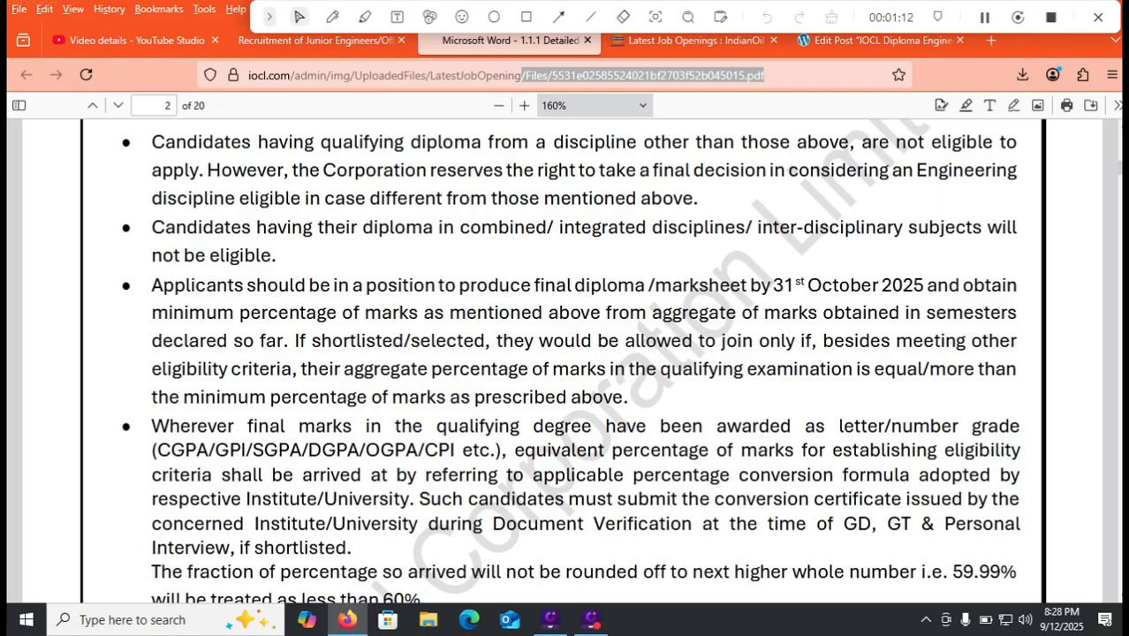
- Scroll the advertisement to its page 3 eligibility notes, then return to the application tab
scroll(566, 353, down, 10)
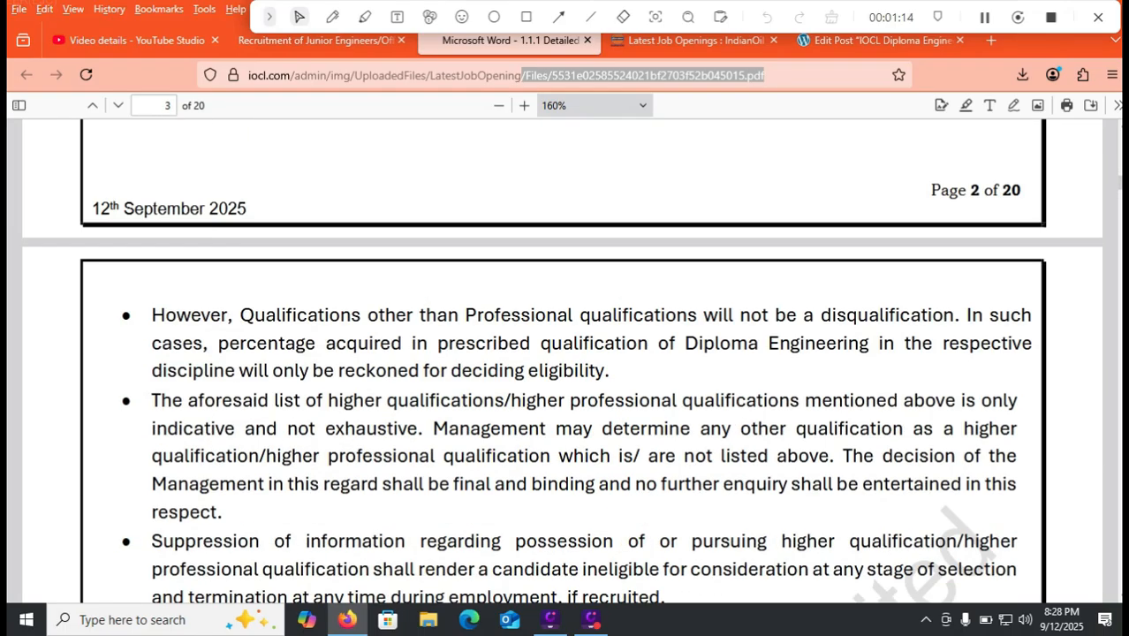
drag(521, 76, 329, 76)
click(322, 40)
drag(881, 76, 344, 76)
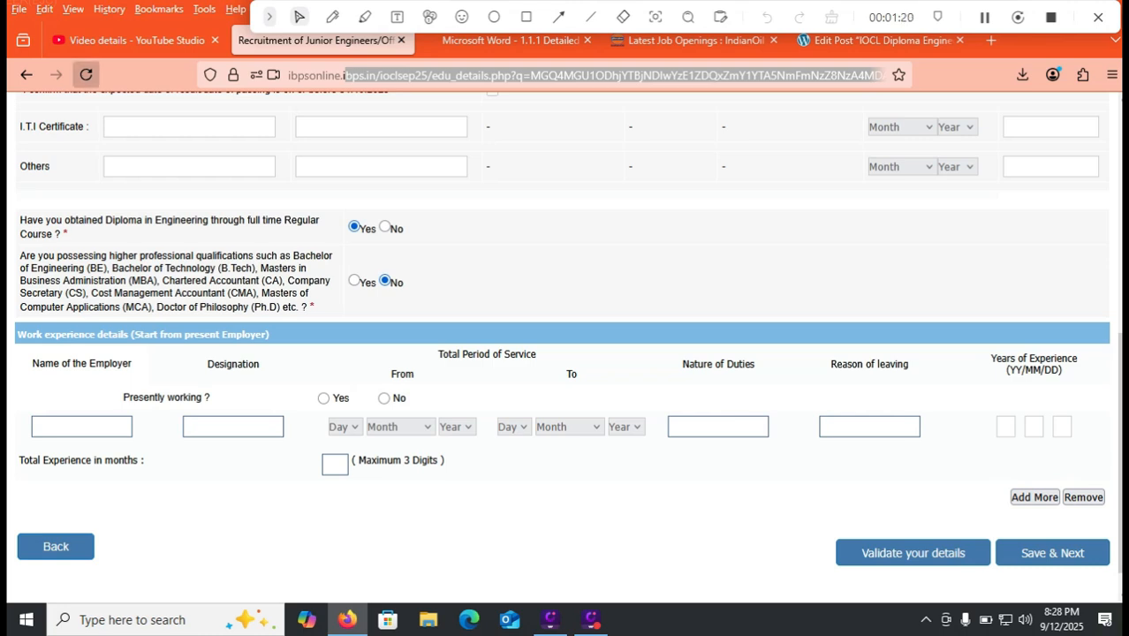
- Glance at the YouTube Studio tab, then return to the application's declaration preview
click(133, 40)
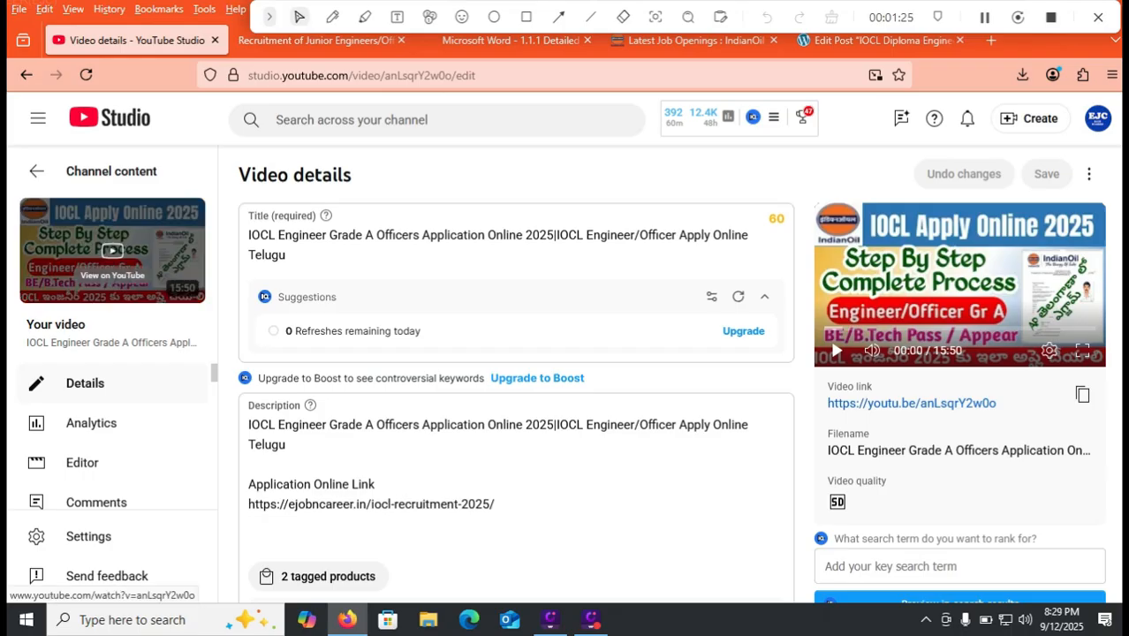
click(314, 40)
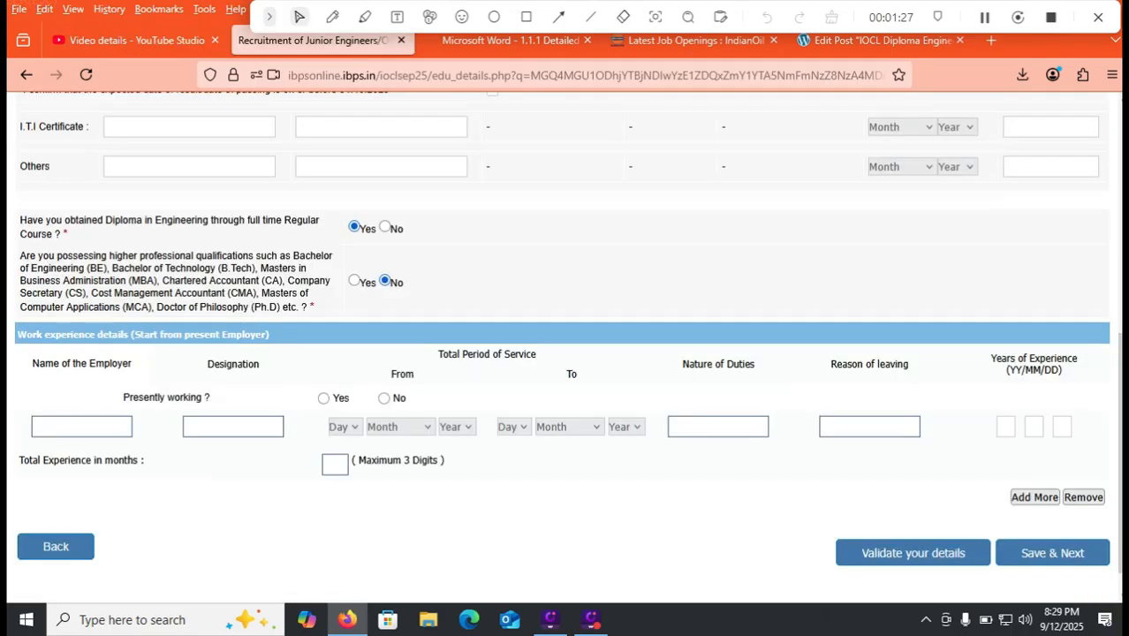
drag(881, 75, 298, 75)
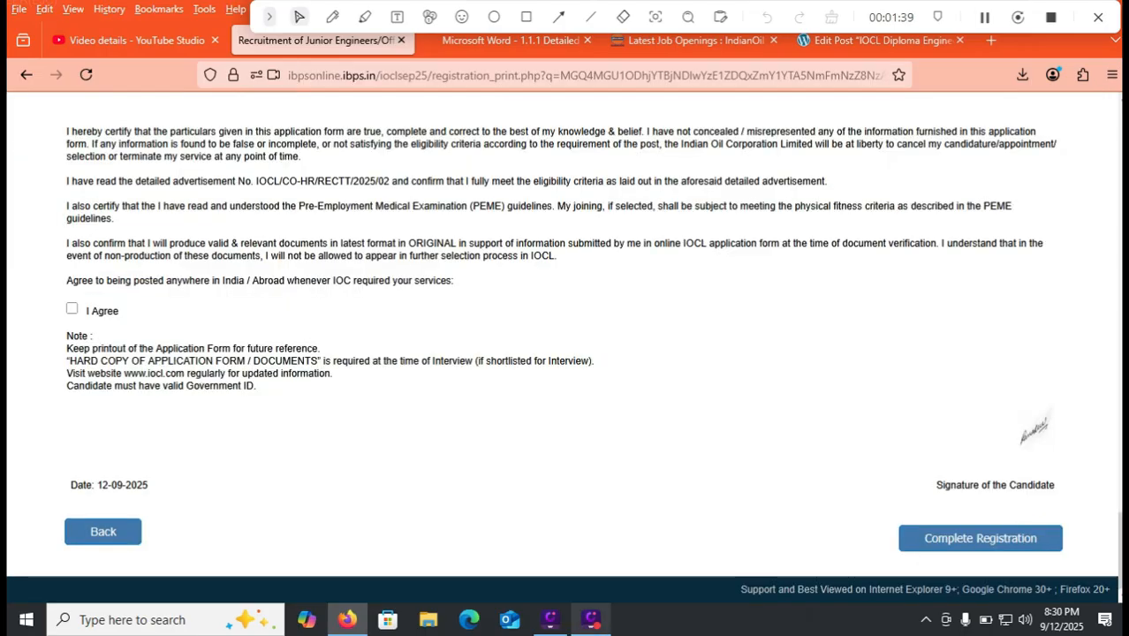
mouse_move(591, 620)
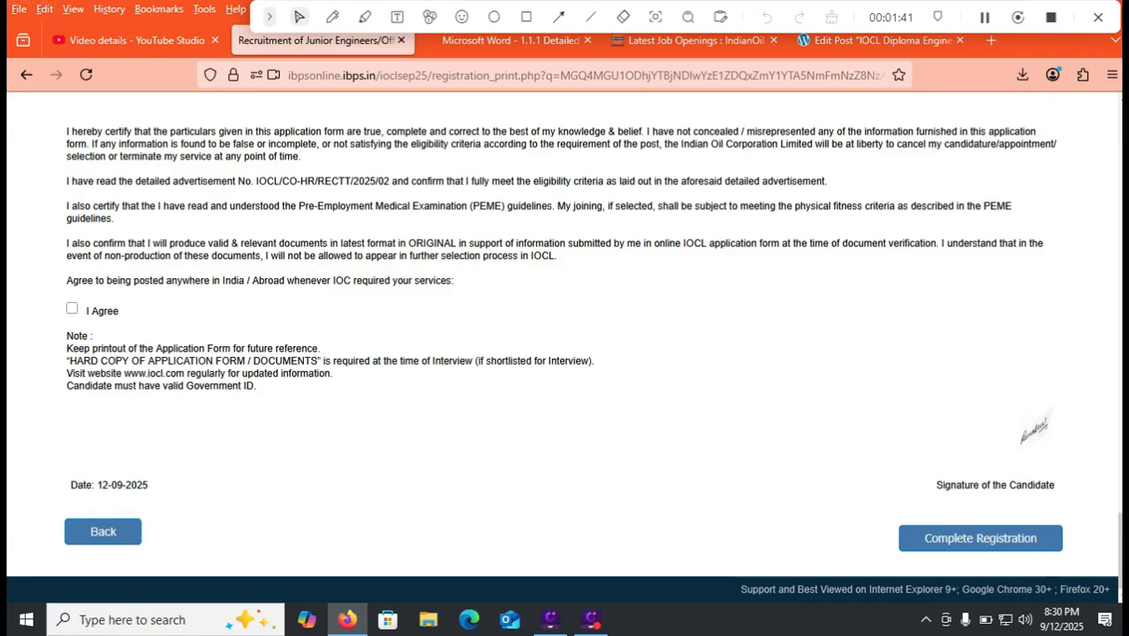
- Tick I Agree on the declaration accepting posting anywhere in India or abroad
click(73, 308)
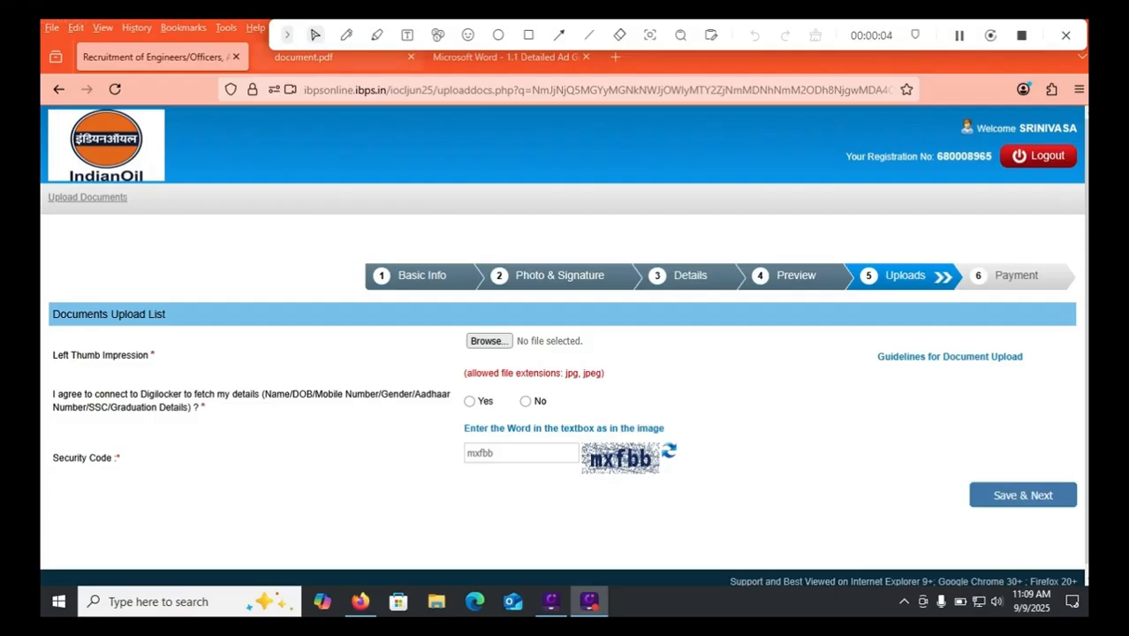
- Highlight the black or blue ink rule for the left thumb impression, then return to the upload list
click(332, 58)
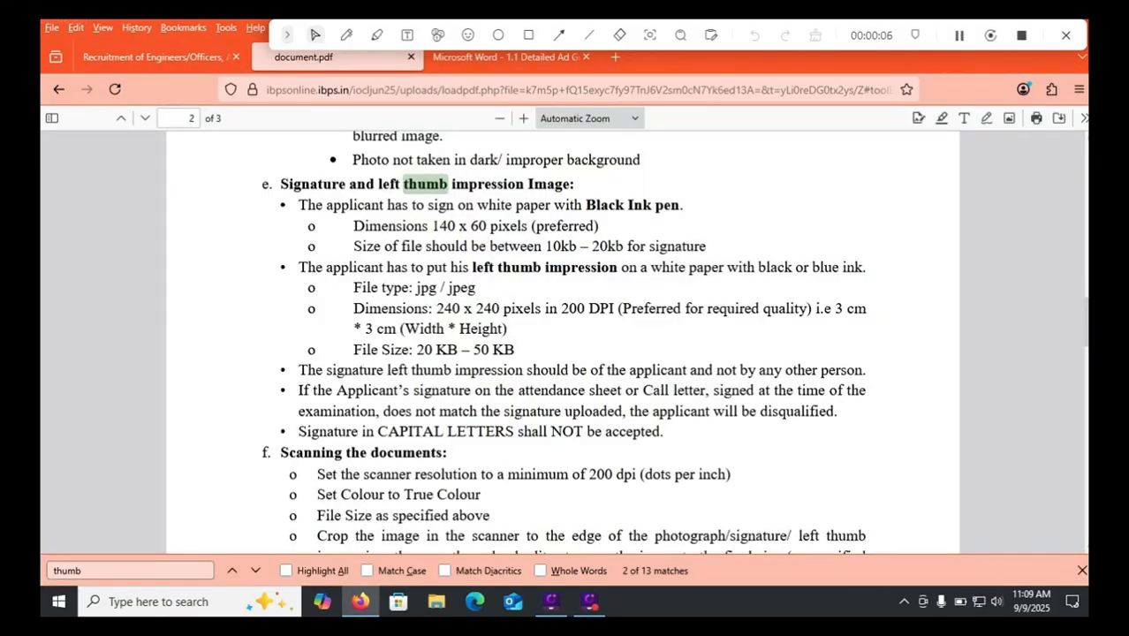
drag(760, 267, 854, 268)
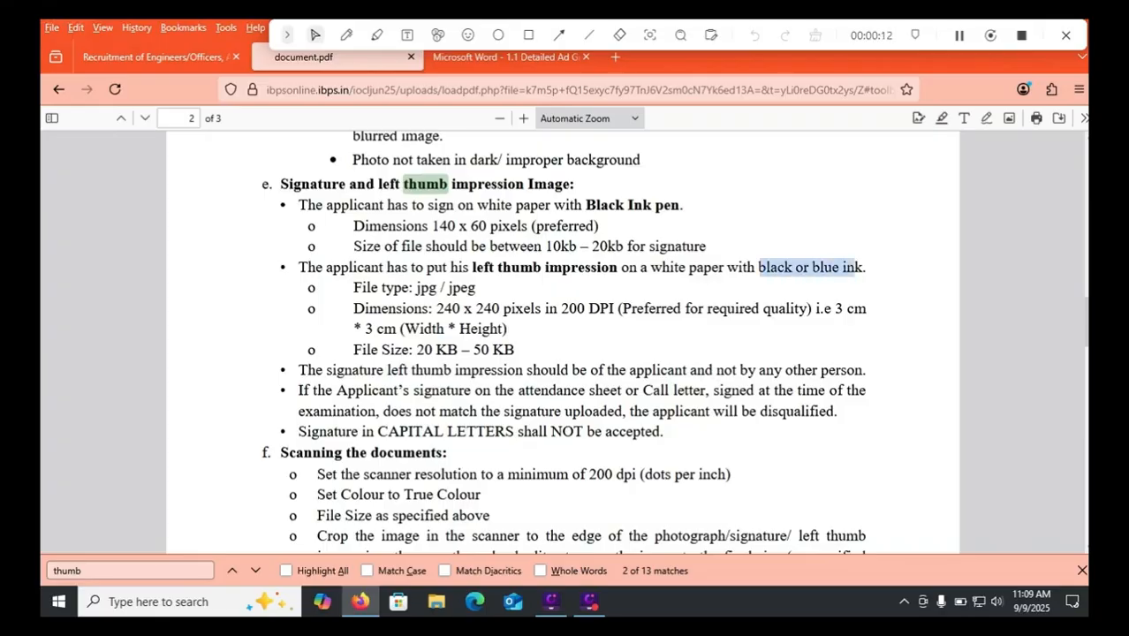
click(133, 57)
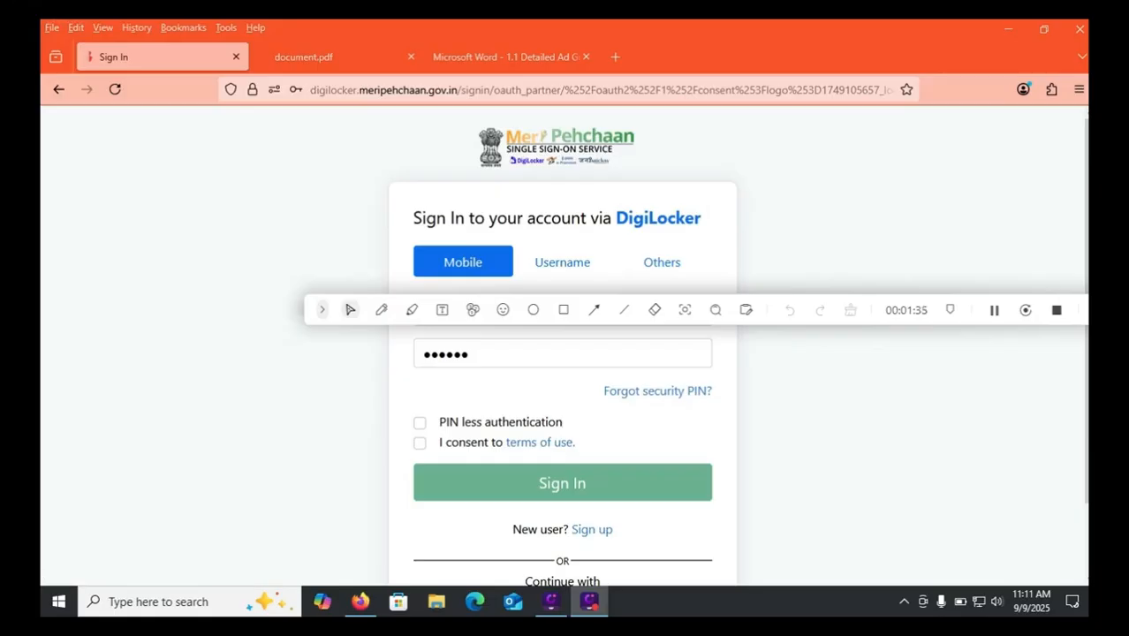
- Accept DigiLocker's terms, sign in with the one-time password, and allow IBPS to access the issued documents
click(419, 442)
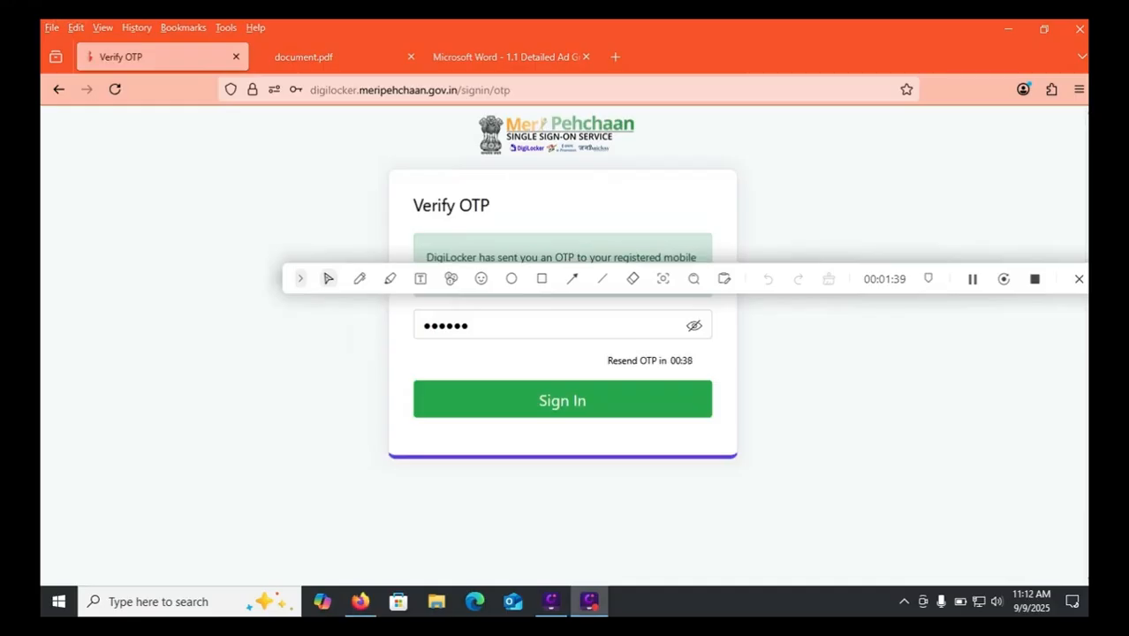
key(Return)
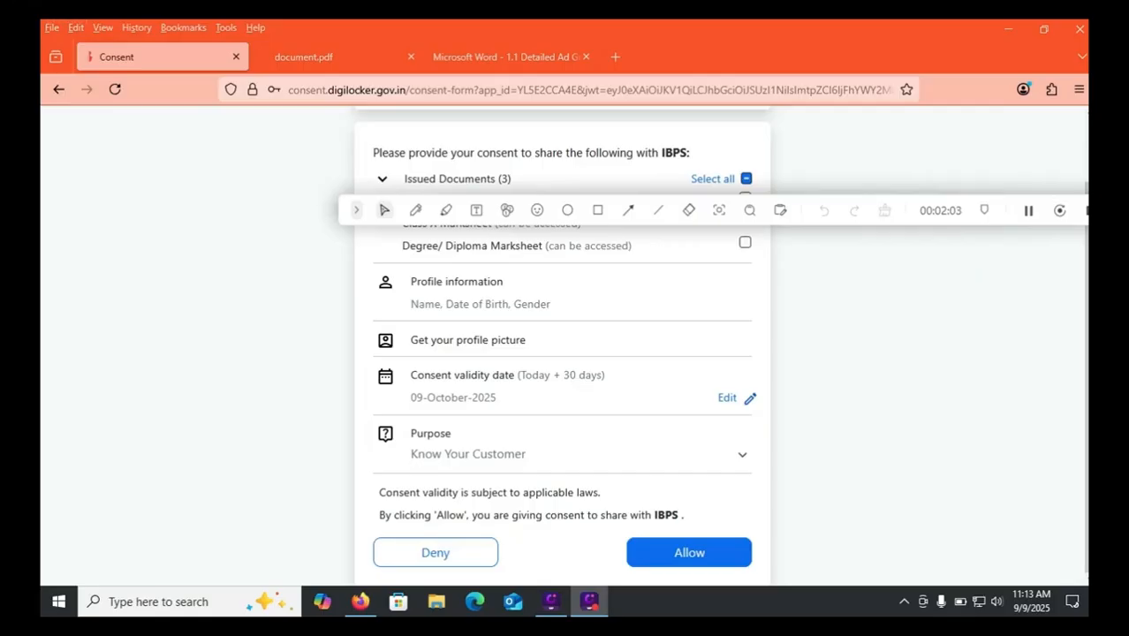
click(689, 552)
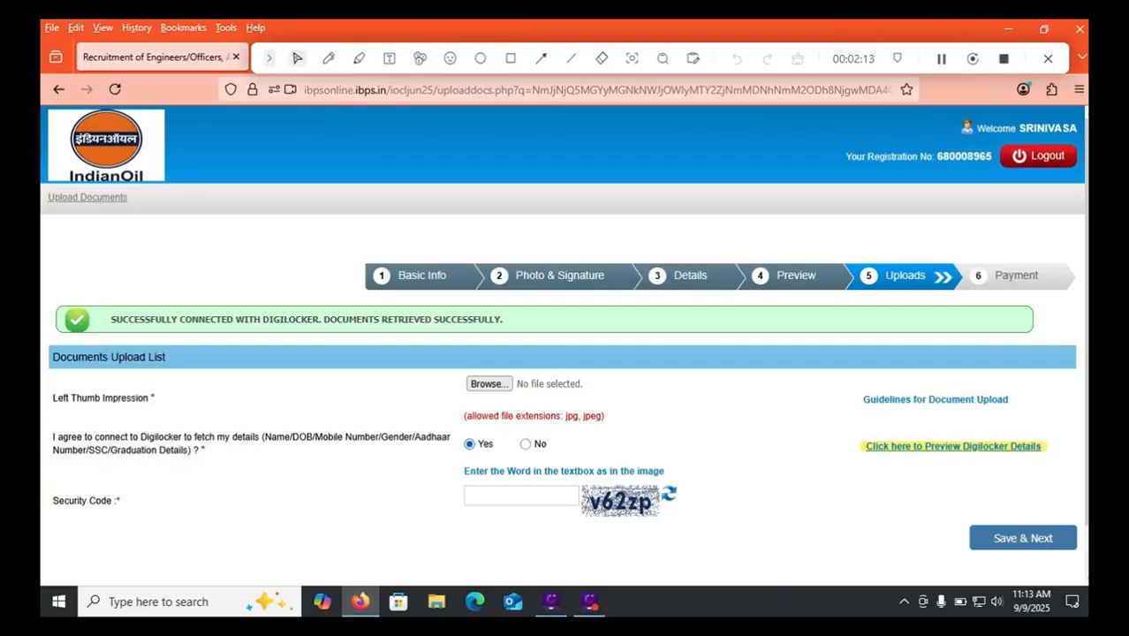
- Enter the security code shown in the image and continue to the Payment step showing 472.00
click(519, 496)
text(v62zp)
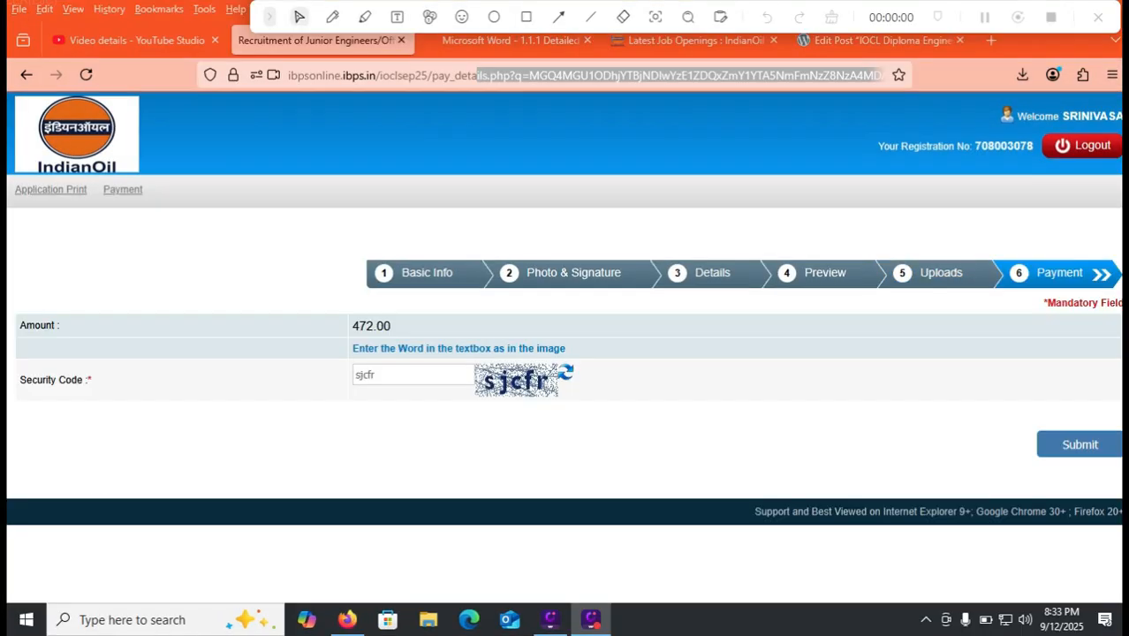
drag(476, 75, 650, 75)
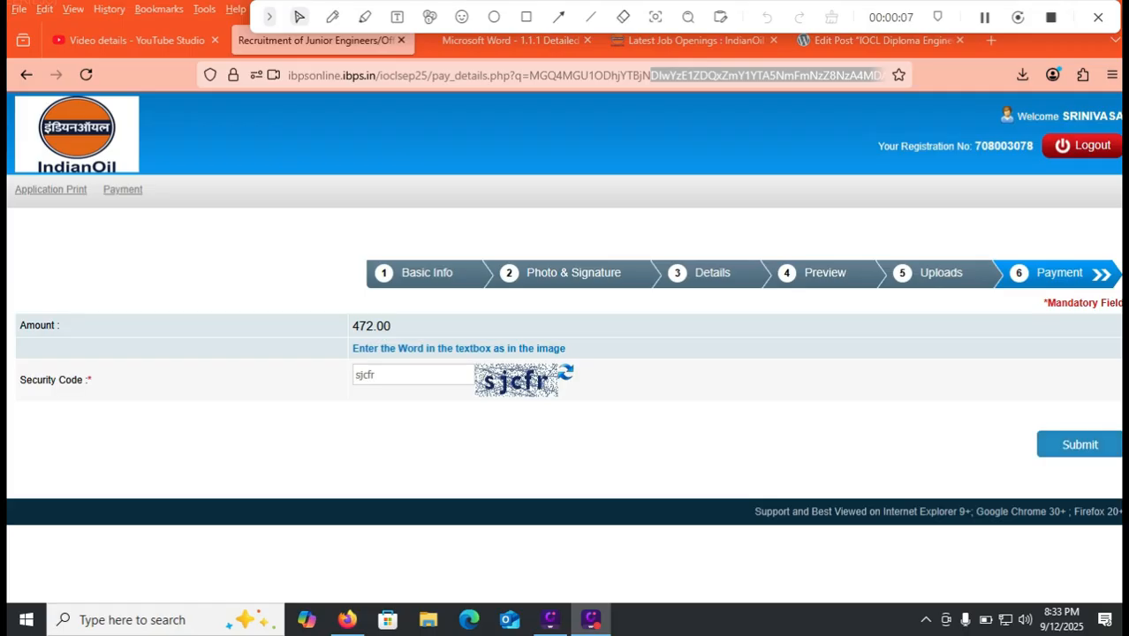
- Submit and confirm the ₹472.00 fee to reach BillDesk, then return to IndianOil Latest Job Openings
click(1079, 444)
key(Return)
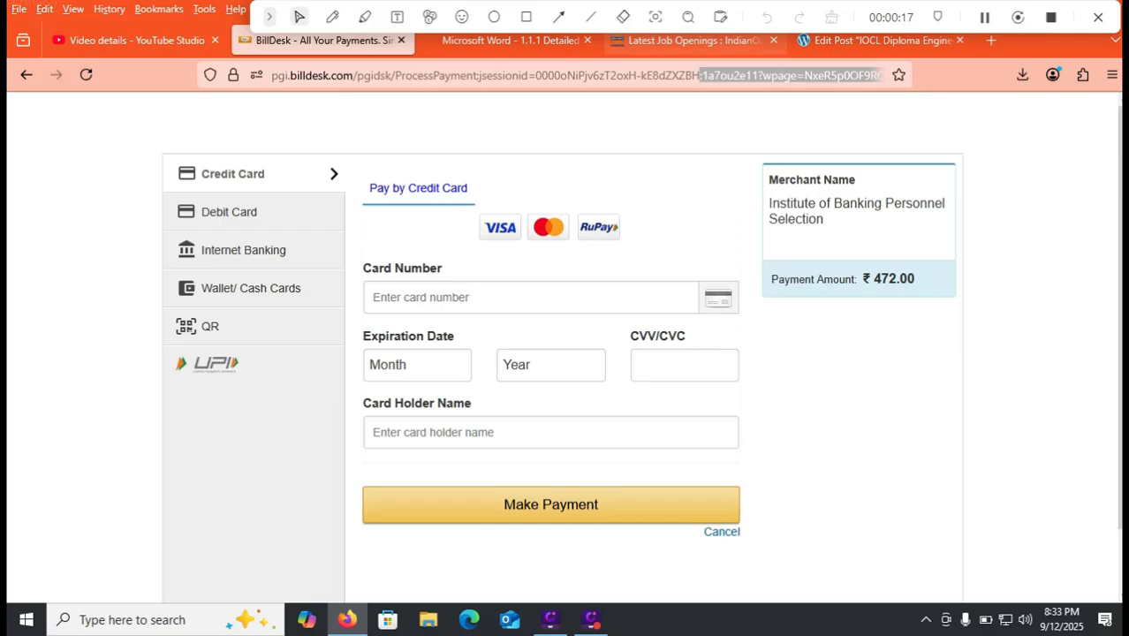
click(695, 40)
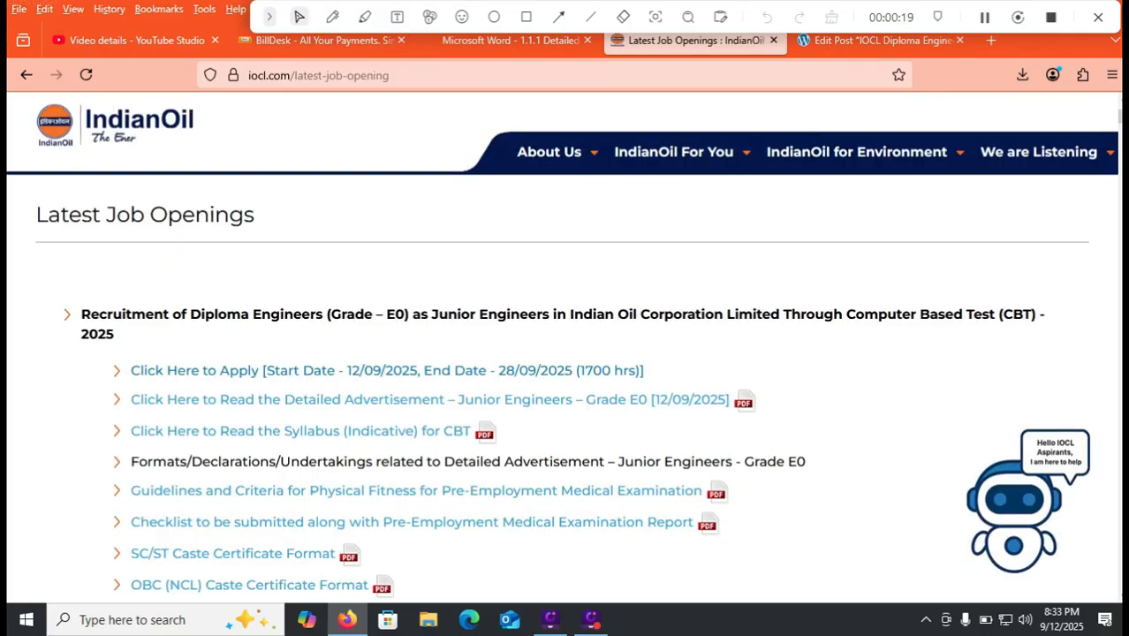
- Open the IBPS IOCL Junior Engineers portal via 'Click Here to Apply' in a new tab
click(459, 371)
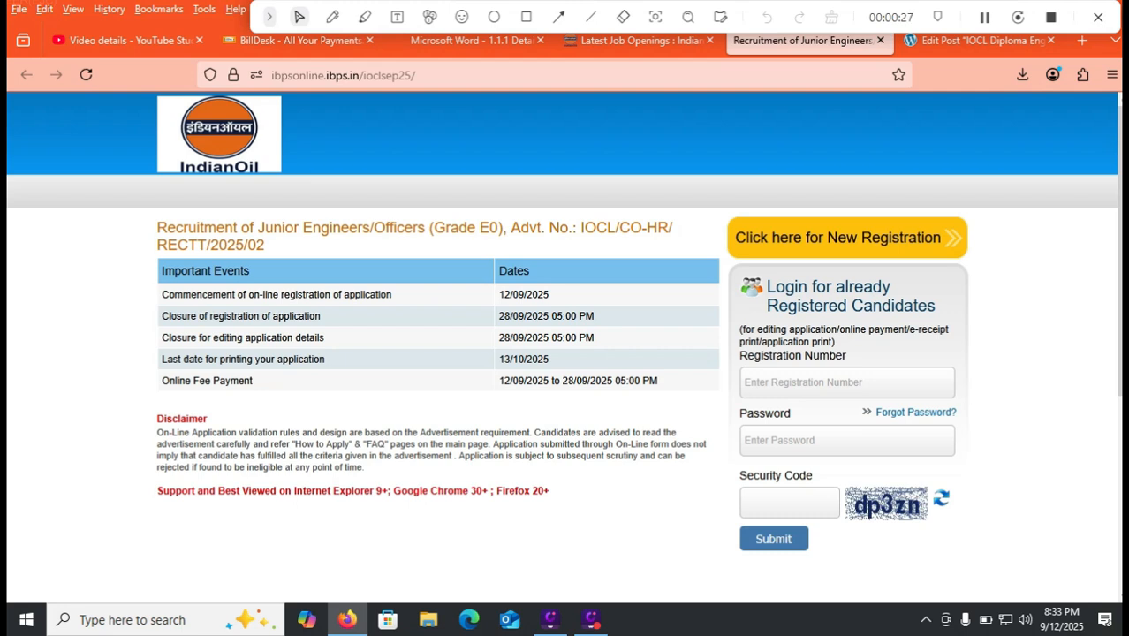
click(332, 17)
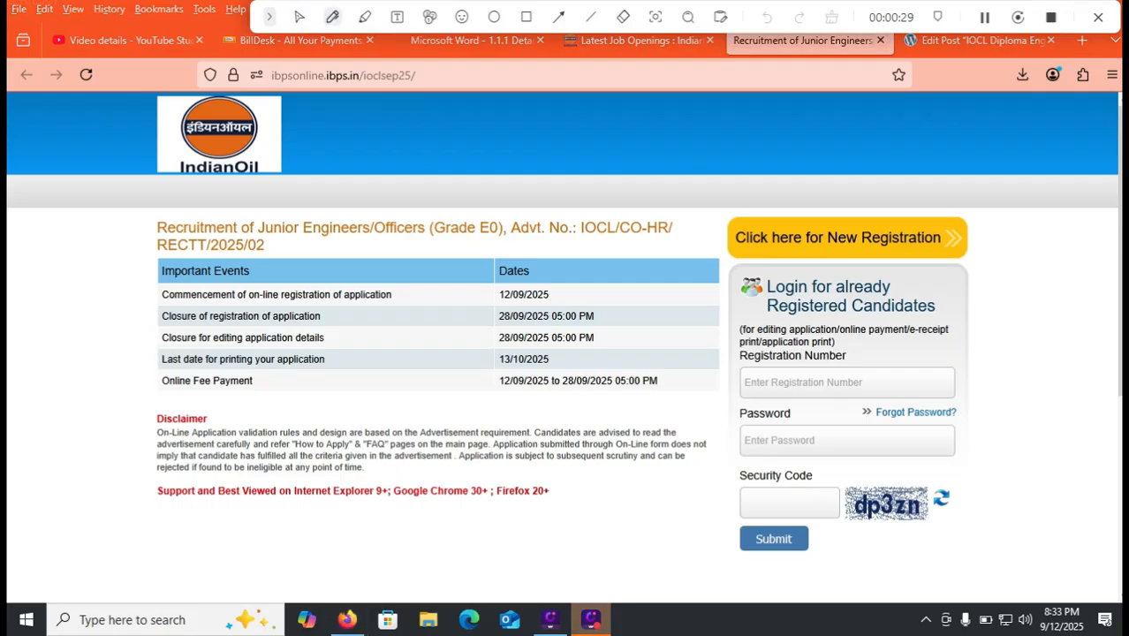
drag(559, 364, 624, 333)
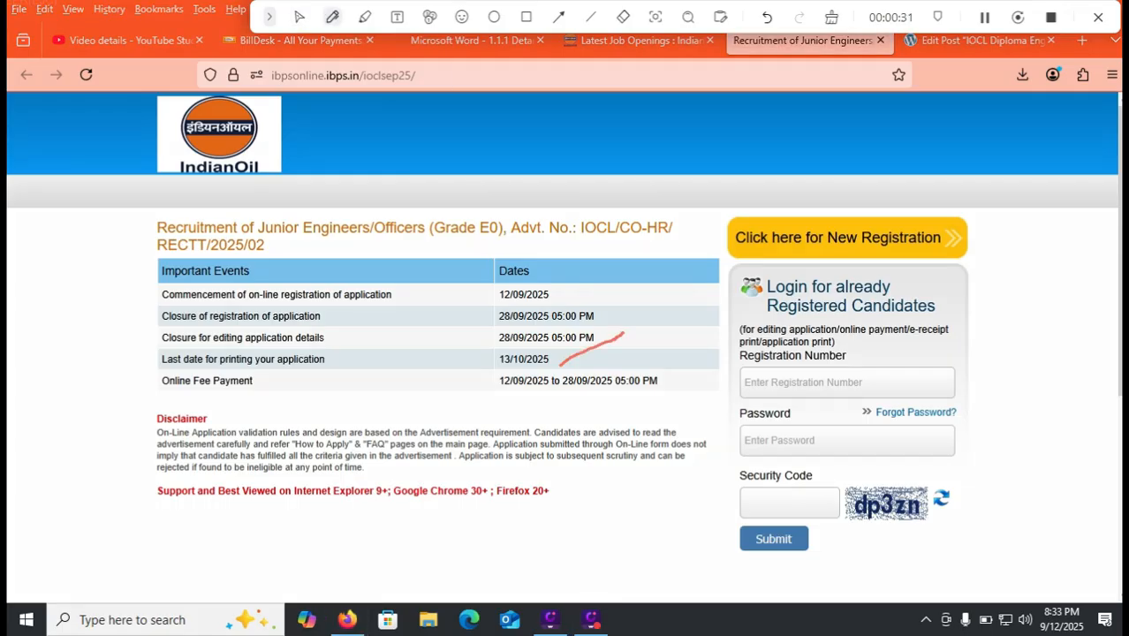